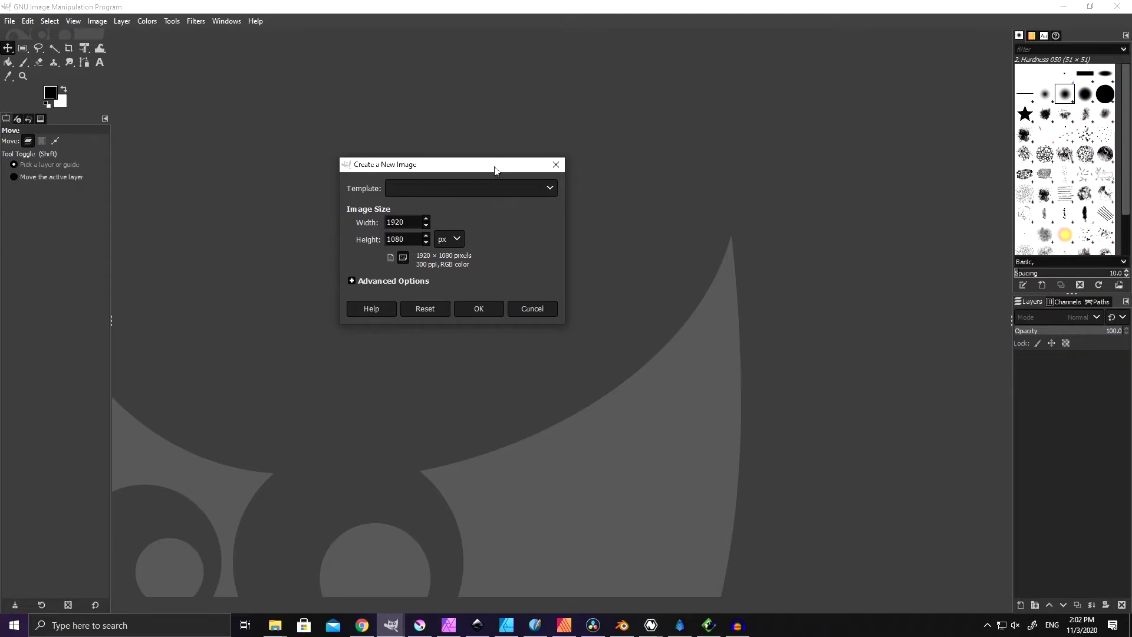
- Create a 1920 × 1080 px image and add LibraryFront3_11.8.2017.jpg as a layer, converted to the built-in sRGB profile
click(493, 304)
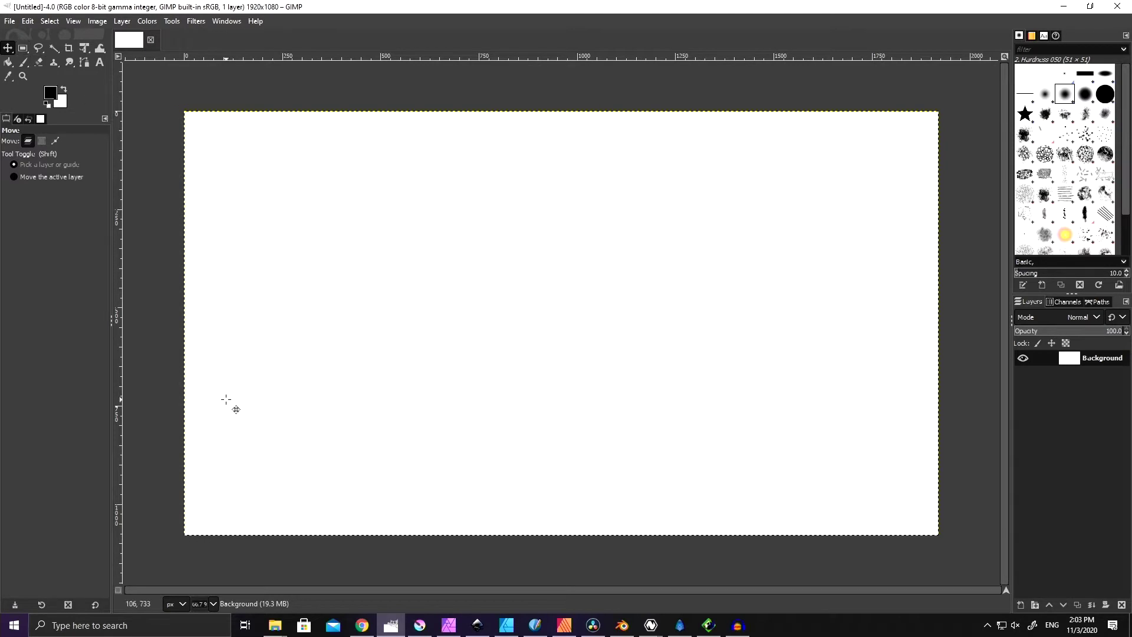
mouse_move(275, 625)
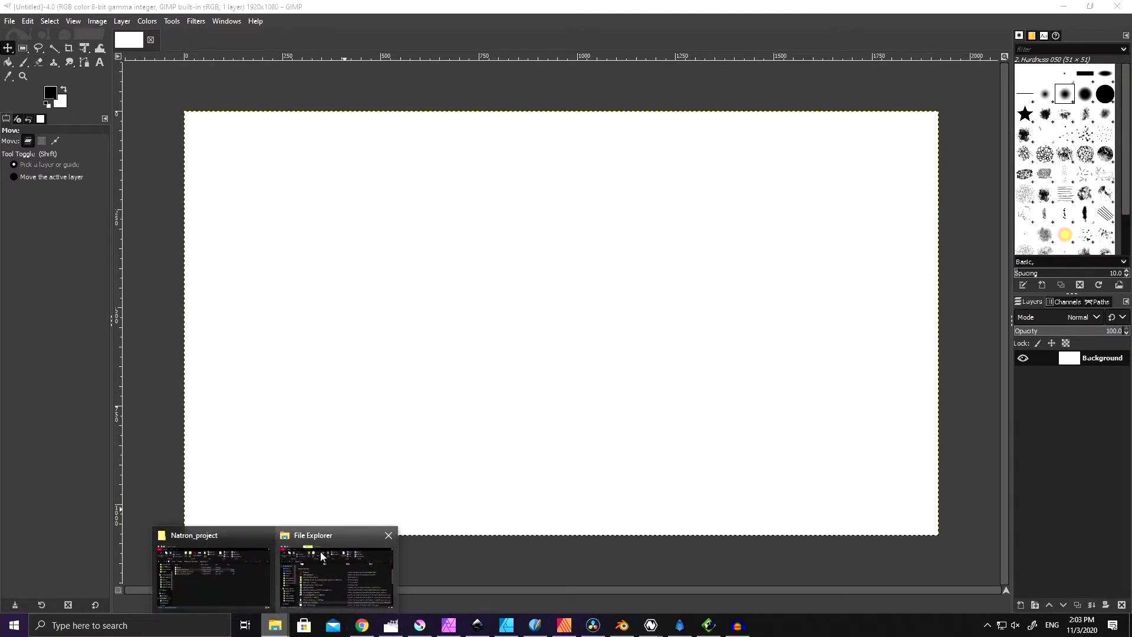
click(335, 566)
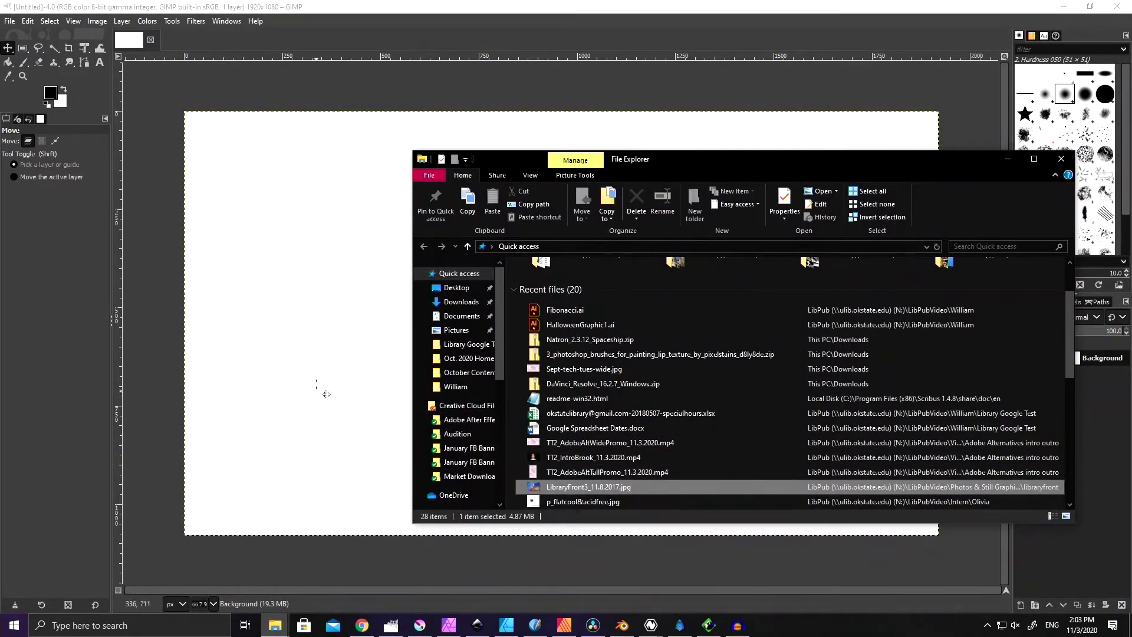
click(1008, 160)
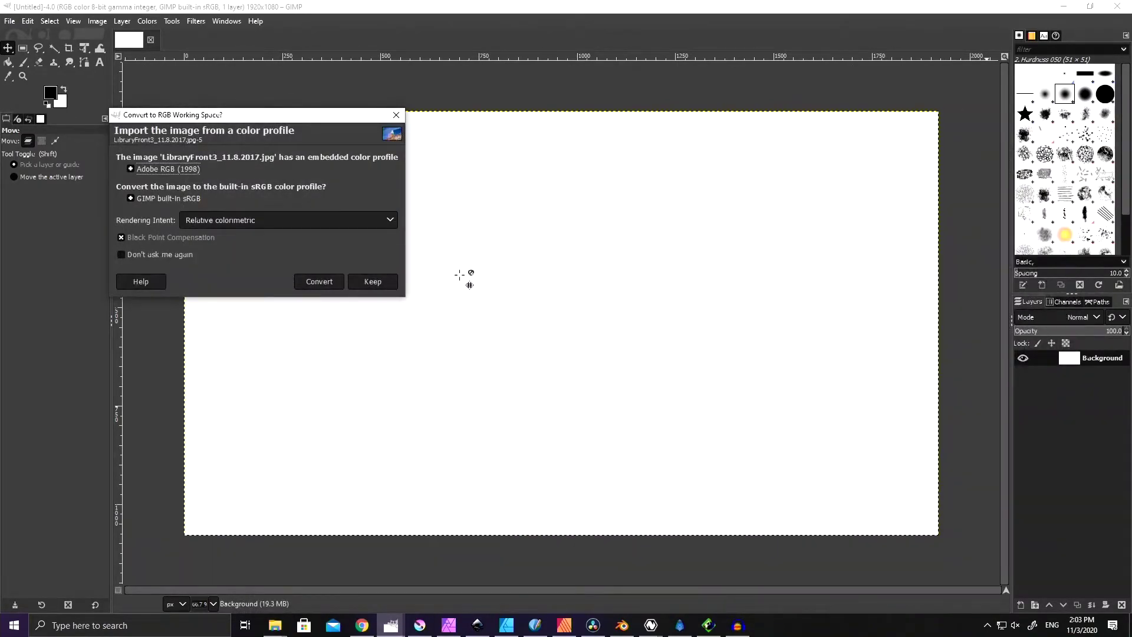
click(319, 282)
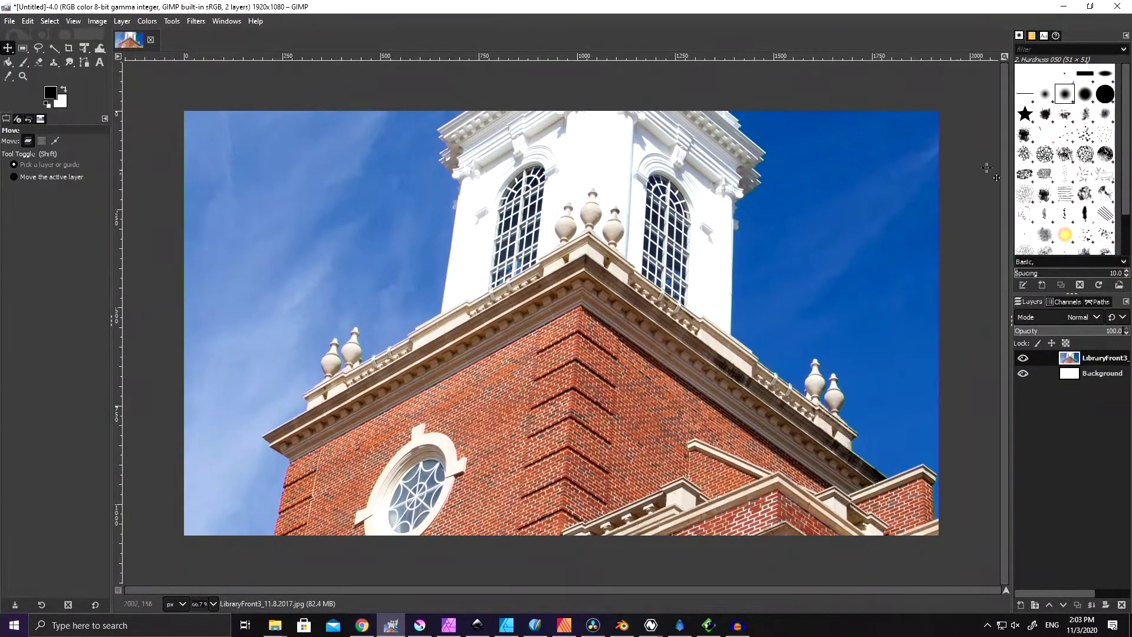
scroll(1046, 174, down, 2)
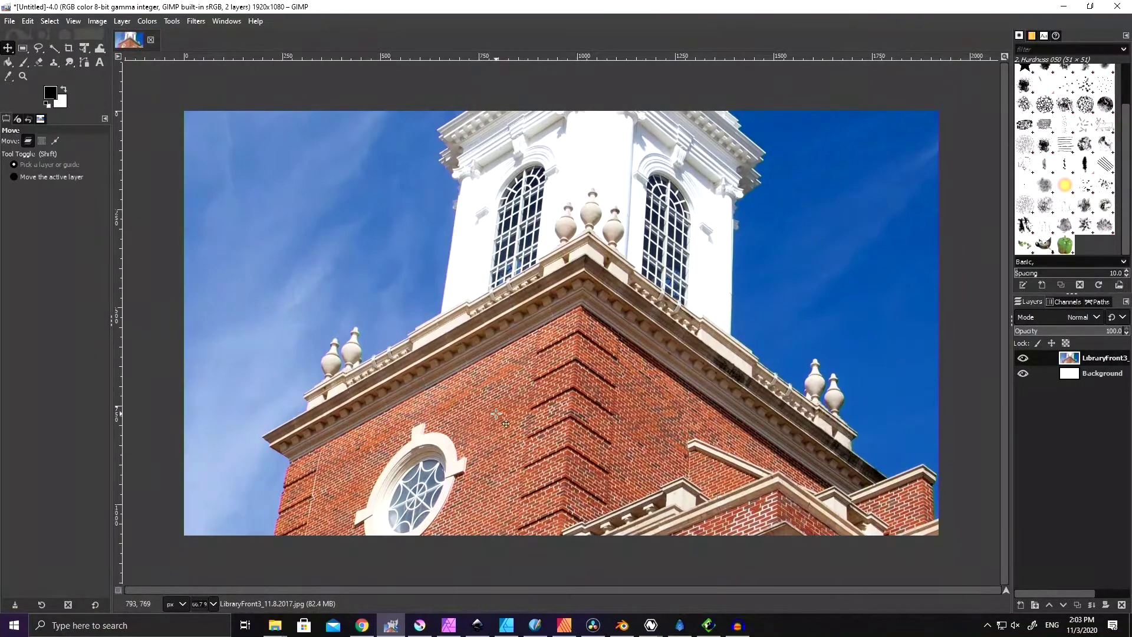
- Switch to Photopea and create a new project sized in inches with a width of 11
mouse_move(363, 622)
mouse_move(388, 593)
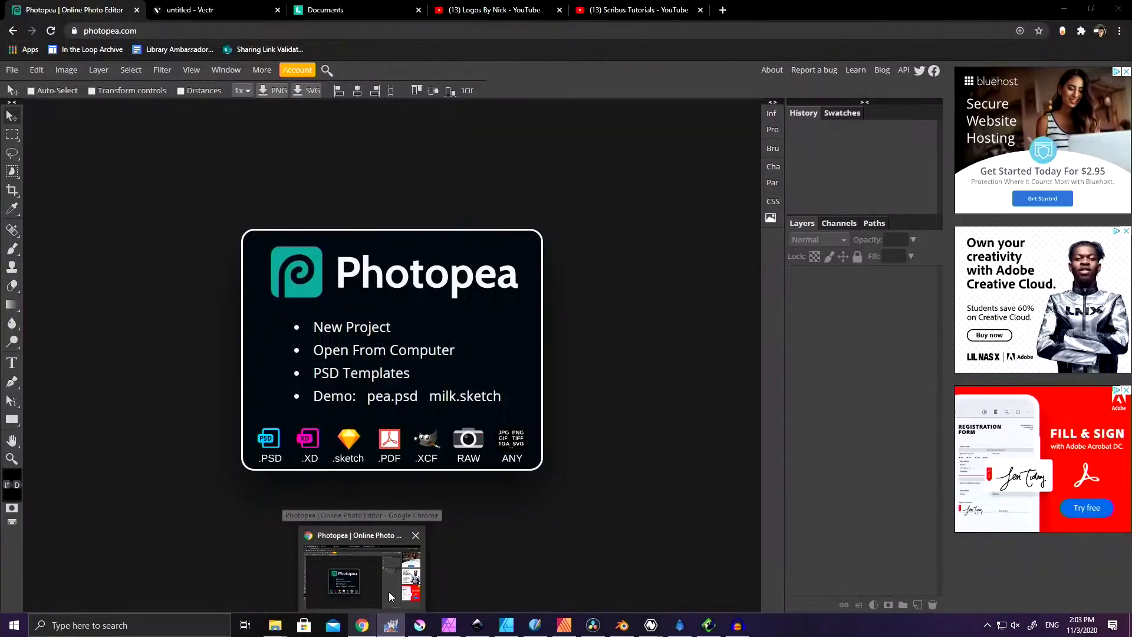
click(389, 588)
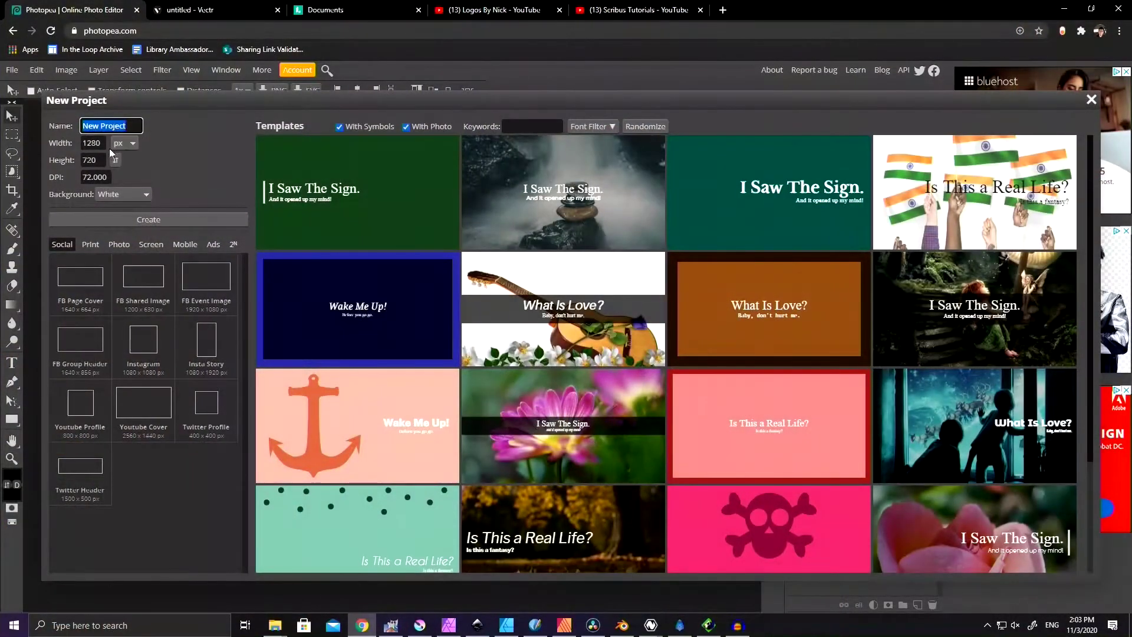
click(125, 144)
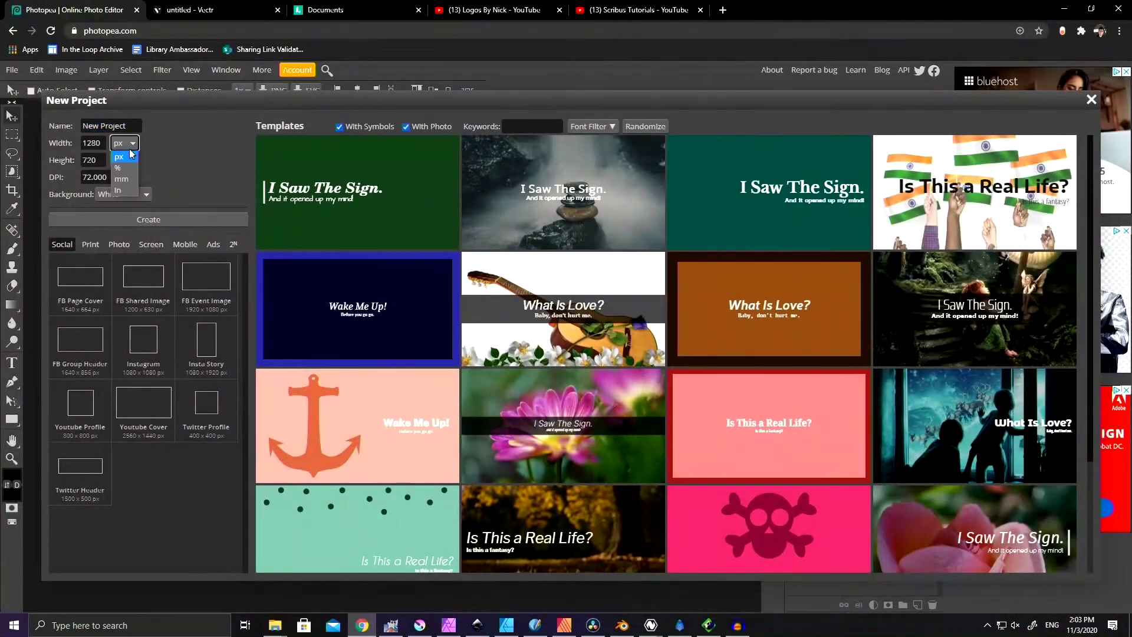
click(119, 190)
drag(104, 141, 83, 144)
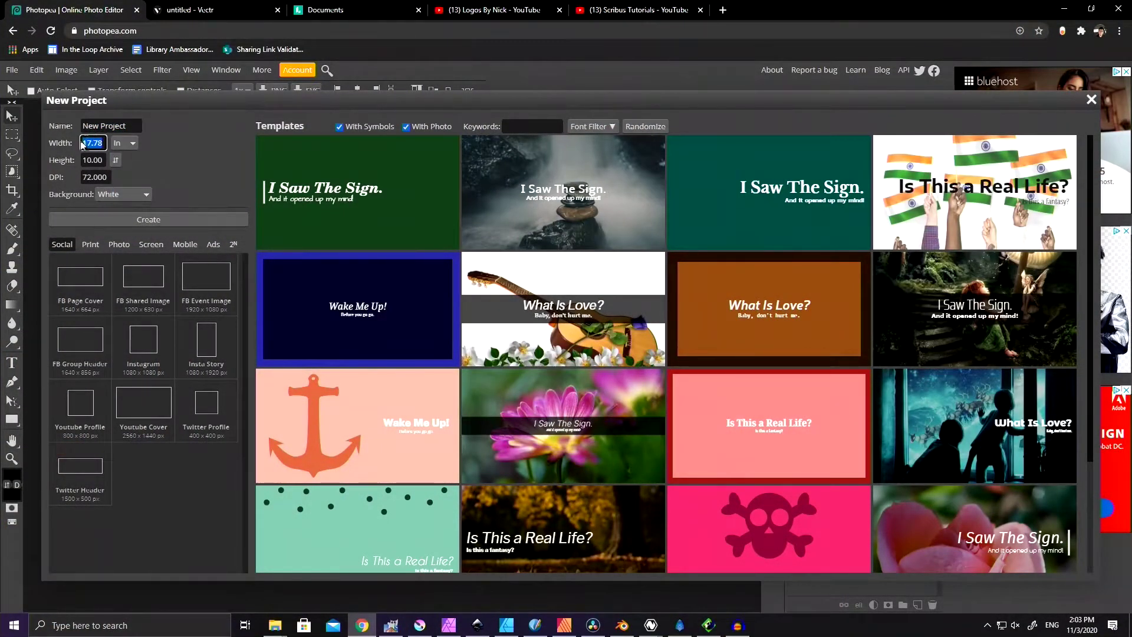
text(11)
click(200, 219)
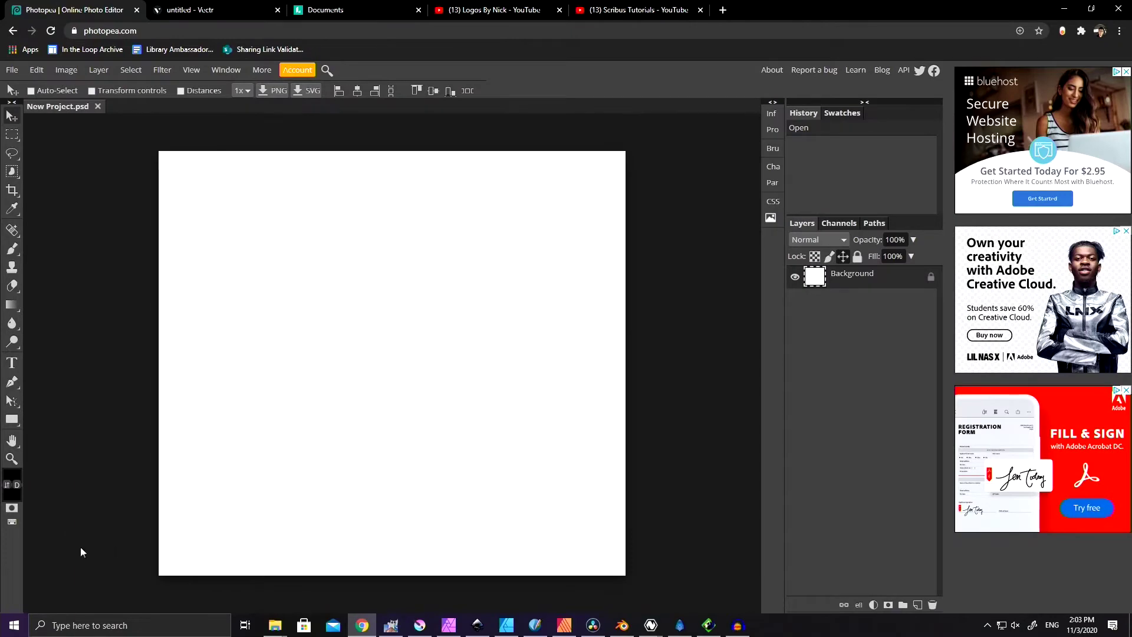
- Place LibraryFront3_11.8.2017.jpg from File Explorer into the new project at its fitted size
click(353, 560)
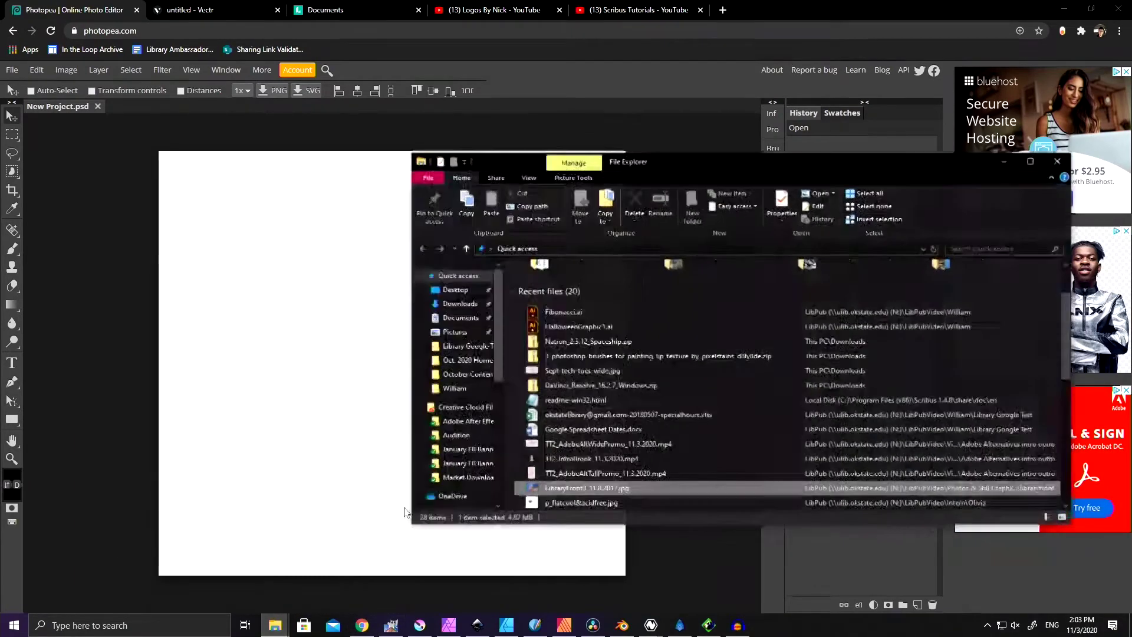
drag(581, 492, 301, 417)
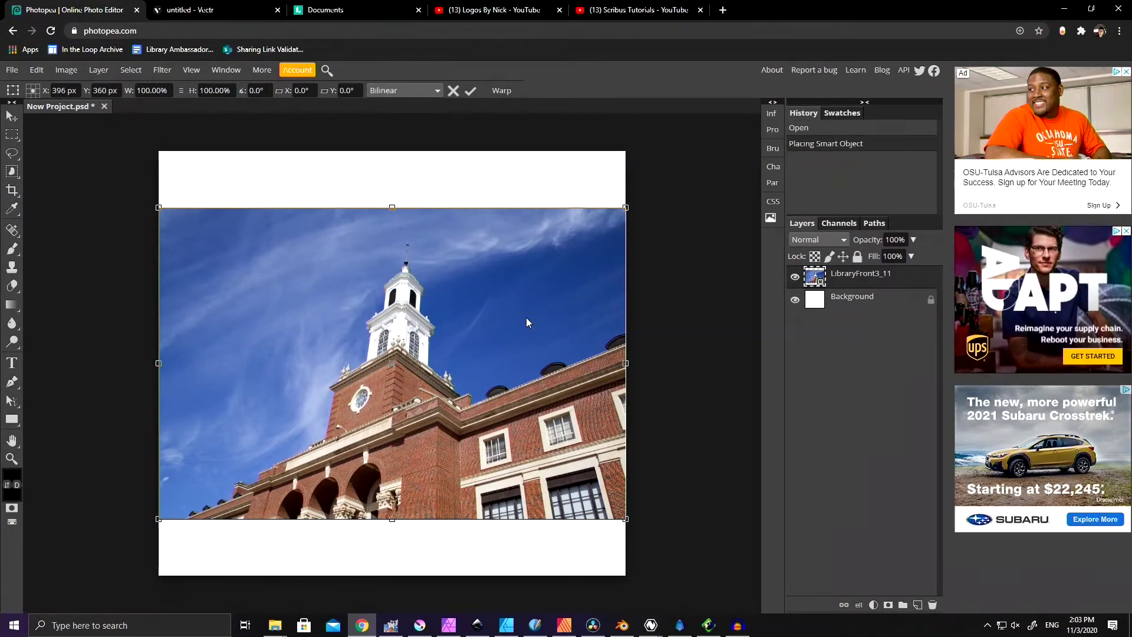
key(Return)
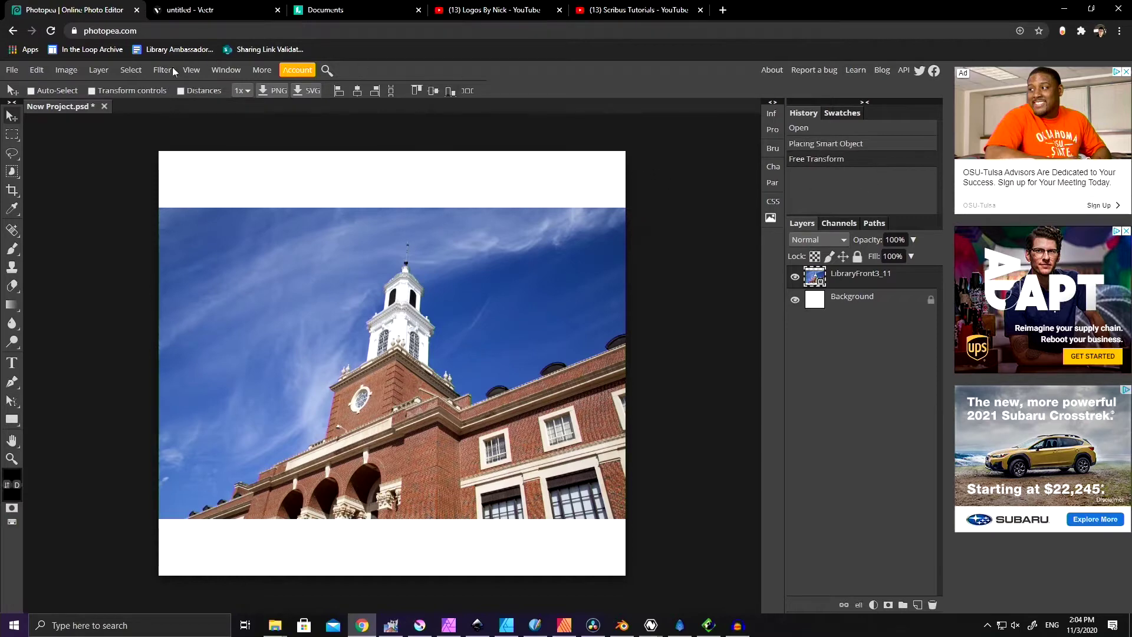
- Add a Gradient Map adjustment layer above the library photo
click(108, 71)
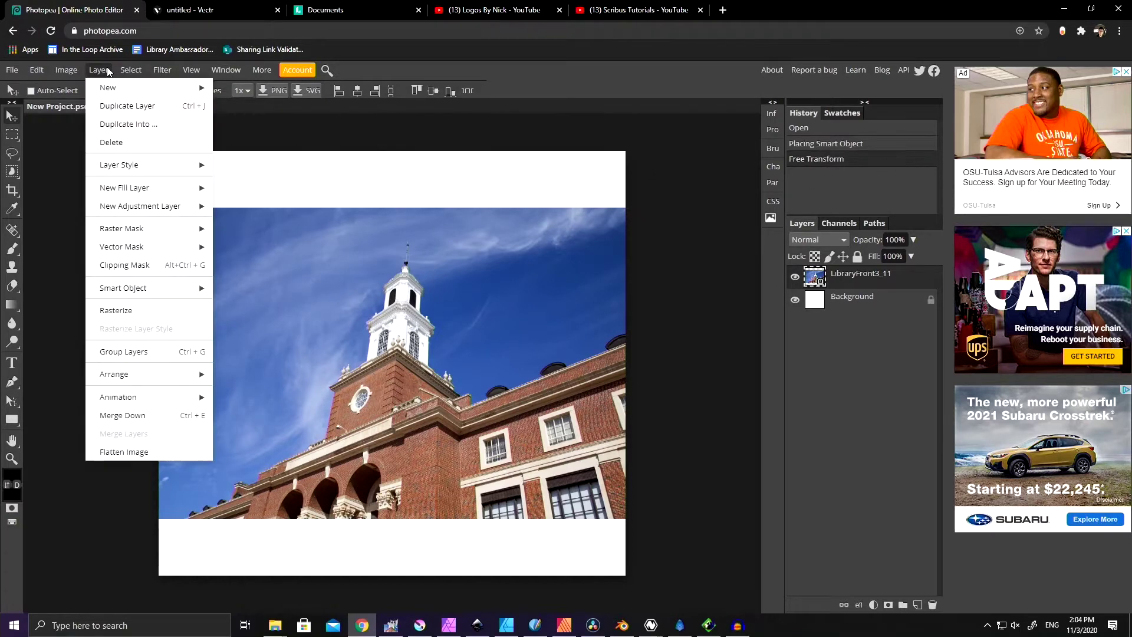
mouse_move(150, 209)
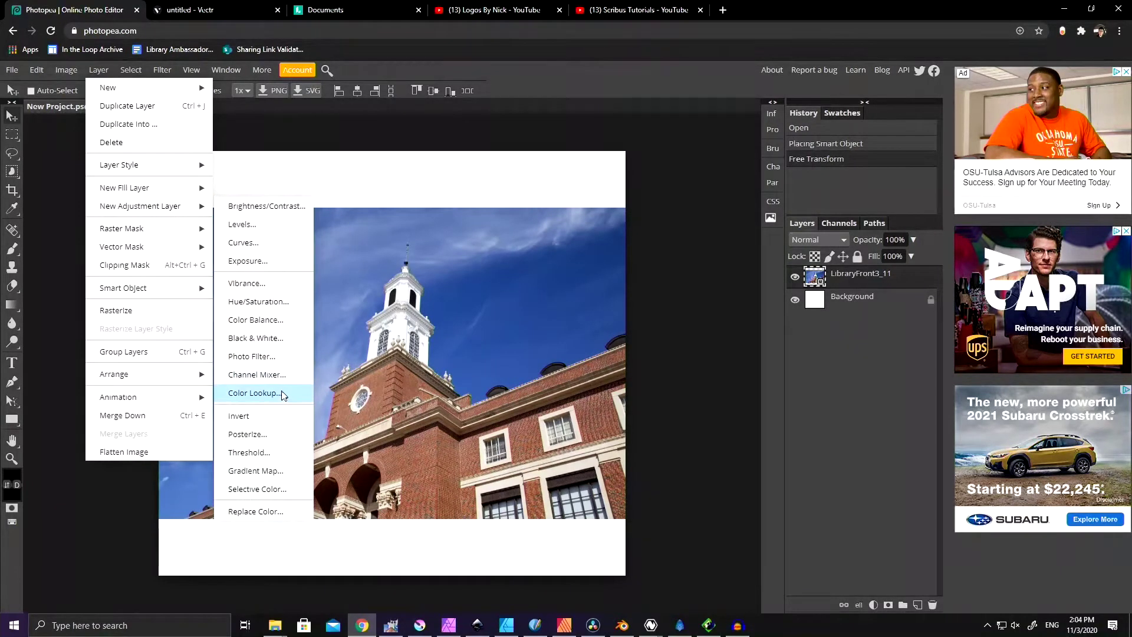
click(281, 470)
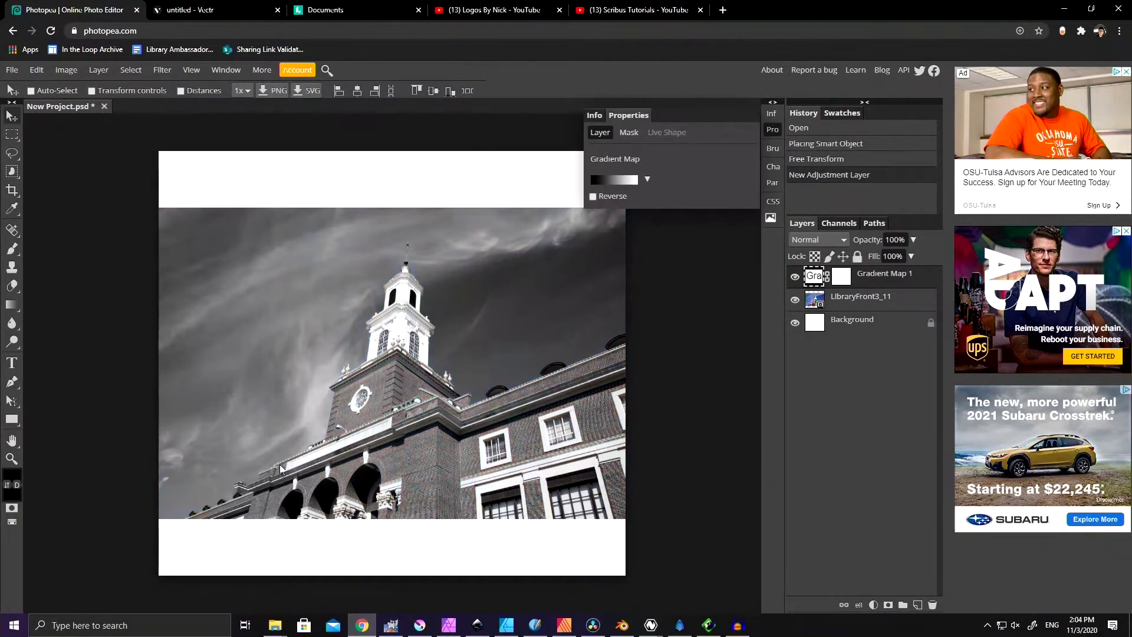
- Edit the gradient map's colours to run from black through orange to white
click(614, 181)
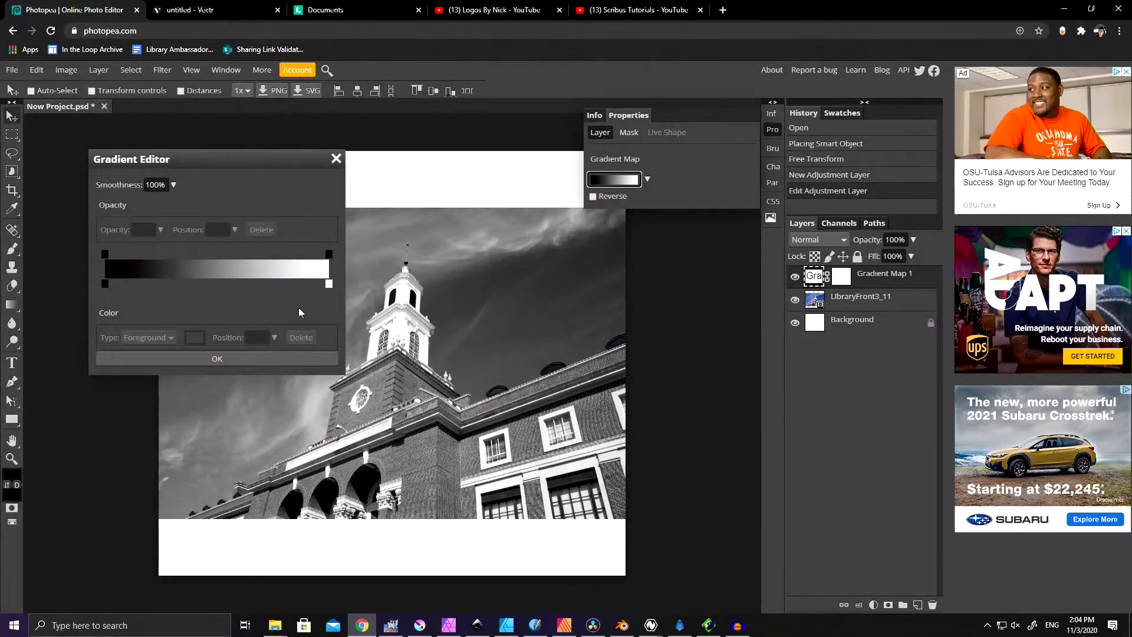
double_click(328, 287)
drag(347, 346, 345, 411)
drag(327, 316, 287, 284)
click(402, 403)
click(323, 284)
double_click(323, 283)
drag(313, 302, 186, 266)
click(424, 404)
click(268, 359)
- Crop the canvas to the photo area, about 786 × 509 px, removing the white bands above and below it
click(9, 189)
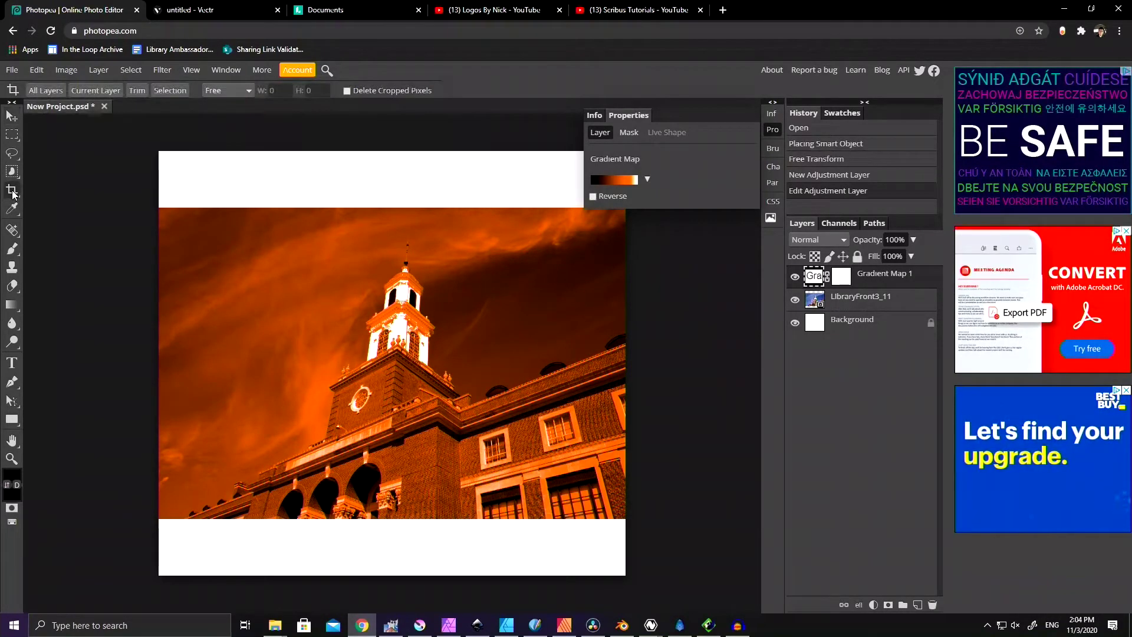
drag(159, 210, 622, 510)
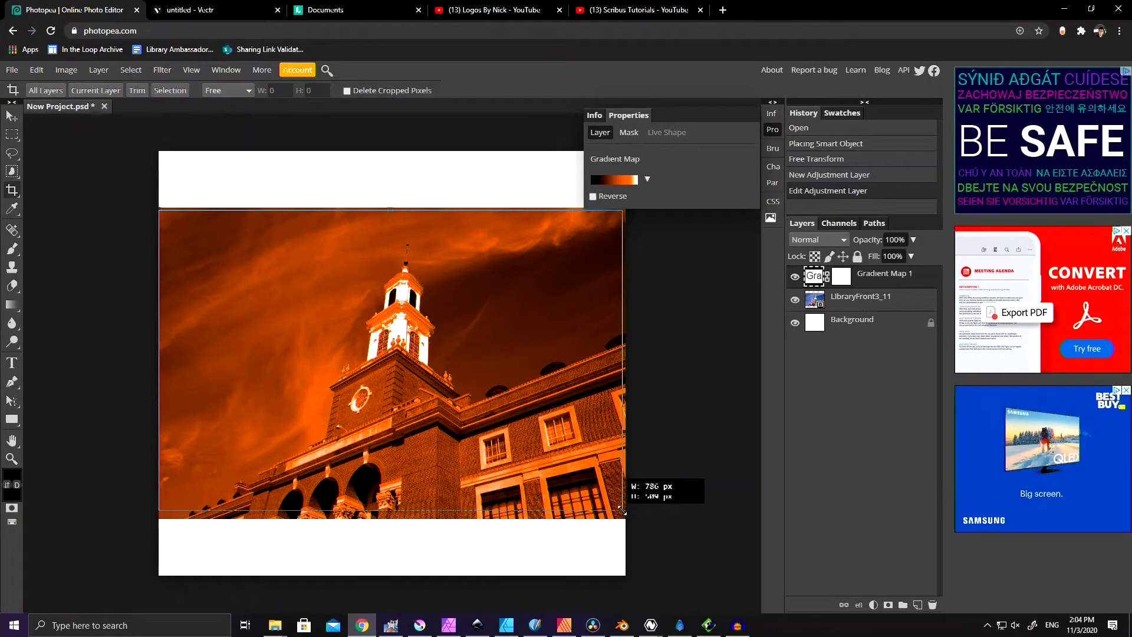
key(Return)
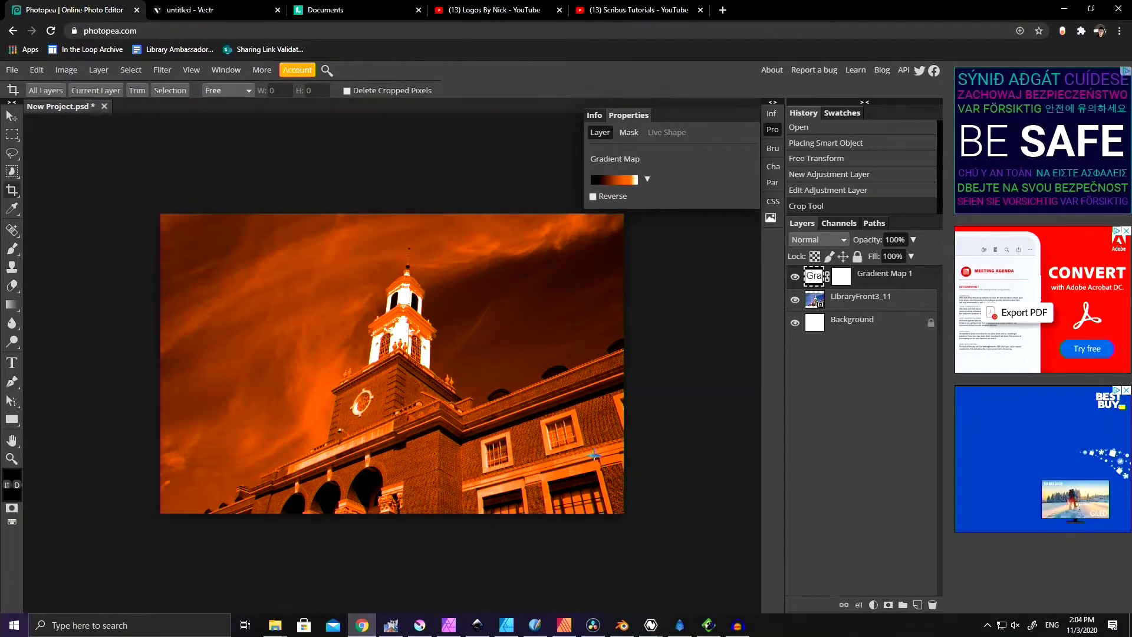
- Activate the Brush tool and set the foreground colour to white
click(14, 248)
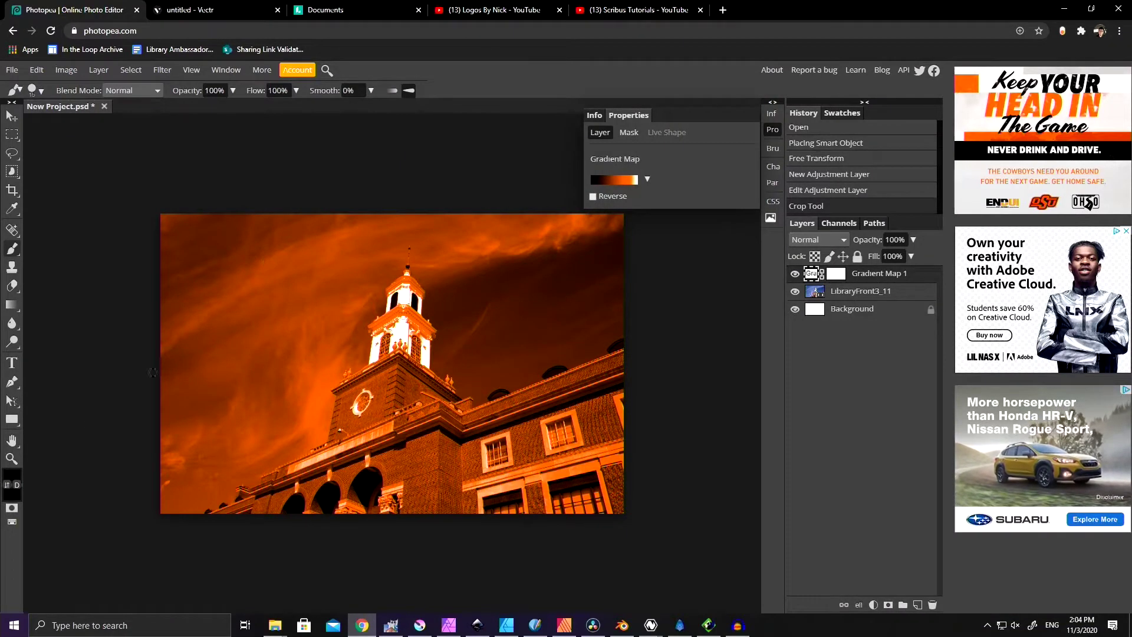
click(15, 495)
drag(90, 197, 97, 178)
click(319, 314)
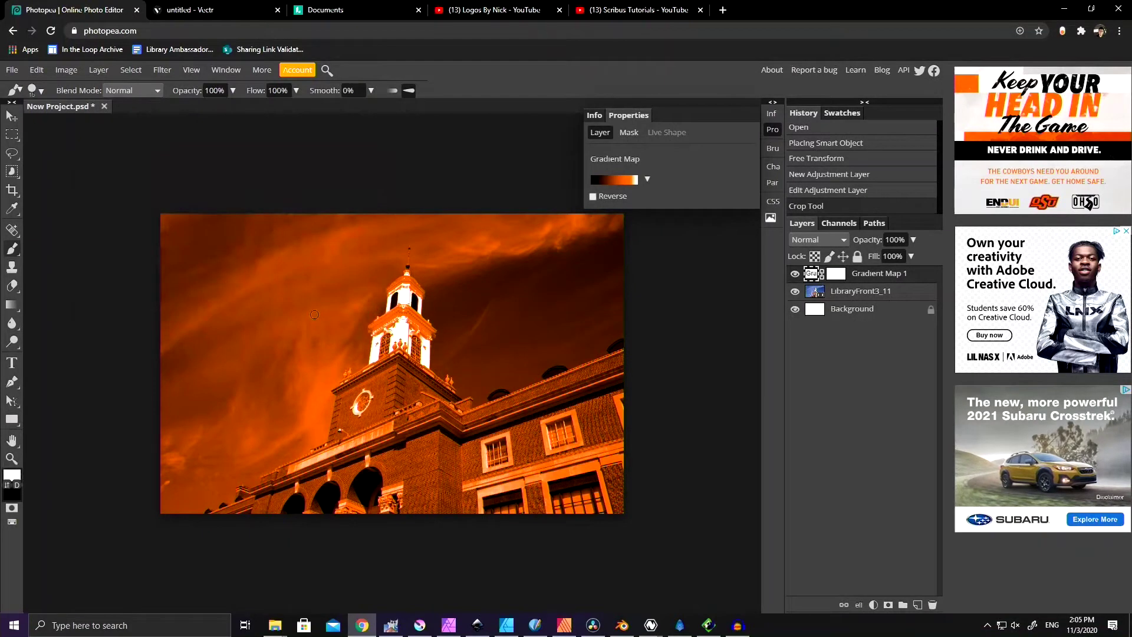
click(124, 182)
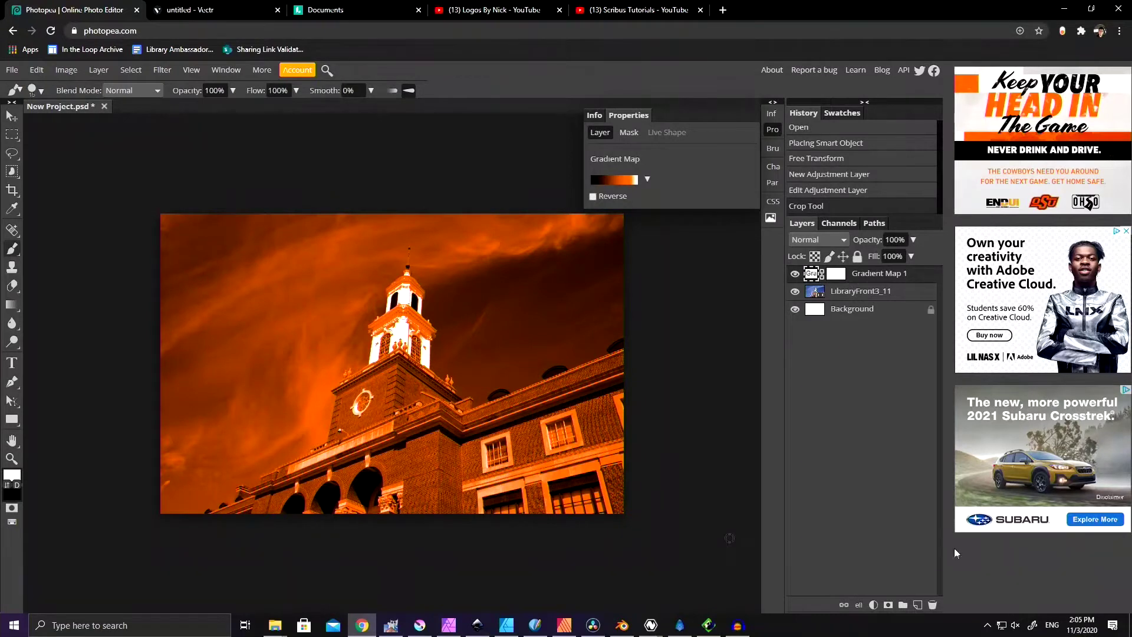
- On a new layer, handwrite "Hello" in white across the sky beside the tower, with small brush marks beneath it
click(917, 604)
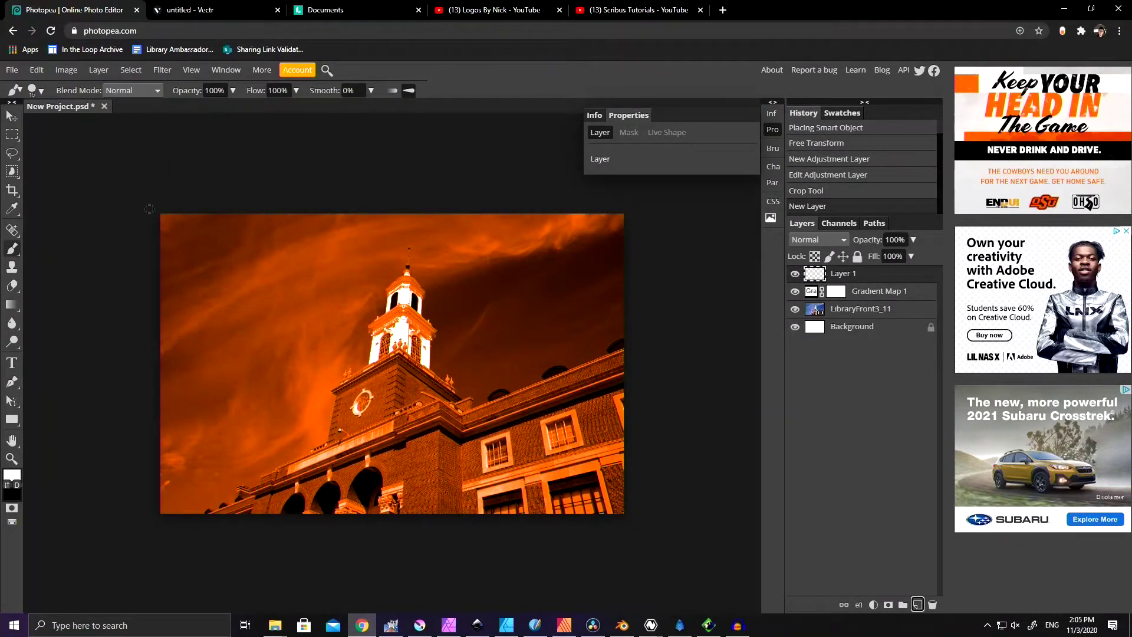
drag(224, 254, 212, 293)
mouse_move(216, 273)
mouse_down()
mouse_move(254, 270)
mouse_move(236, 290)
mouse_up()
mouse_move(268, 280)
mouse_down()
mouse_move(292, 274)
mouse_move(325, 251)
mouse_up()
drag(303, 288, 345, 254)
drag(349, 285, 338, 293)
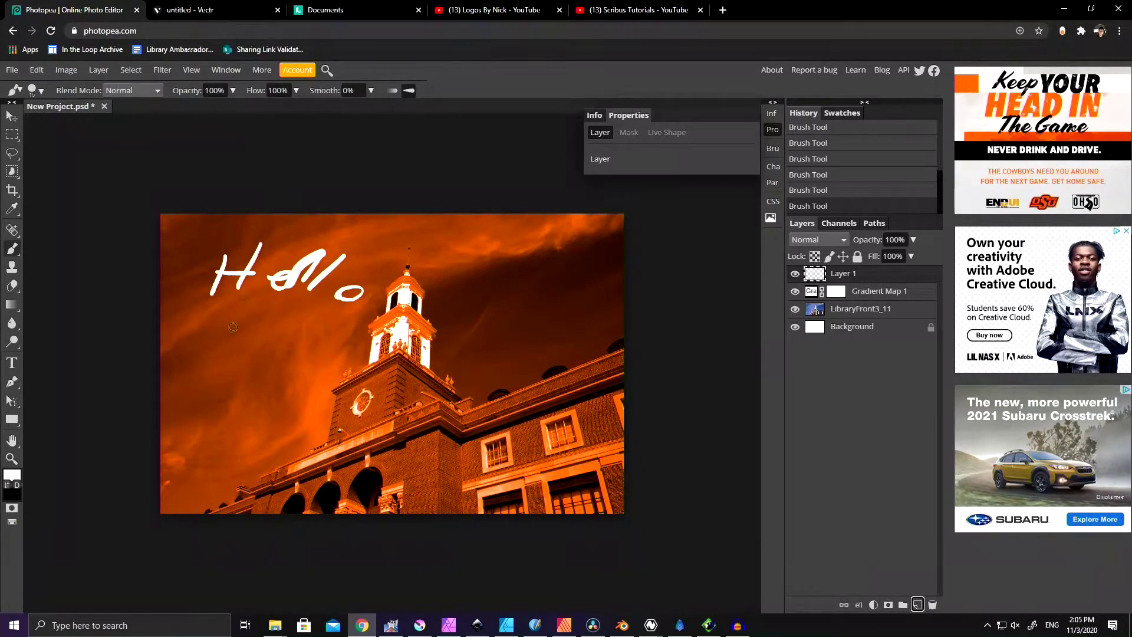
drag(247, 342, 247, 340)
mouse_move(261, 349)
mouse_down()
mouse_move(289, 347)
mouse_move(239, 354)
mouse_move(264, 365)
mouse_move(255, 375)
mouse_up()
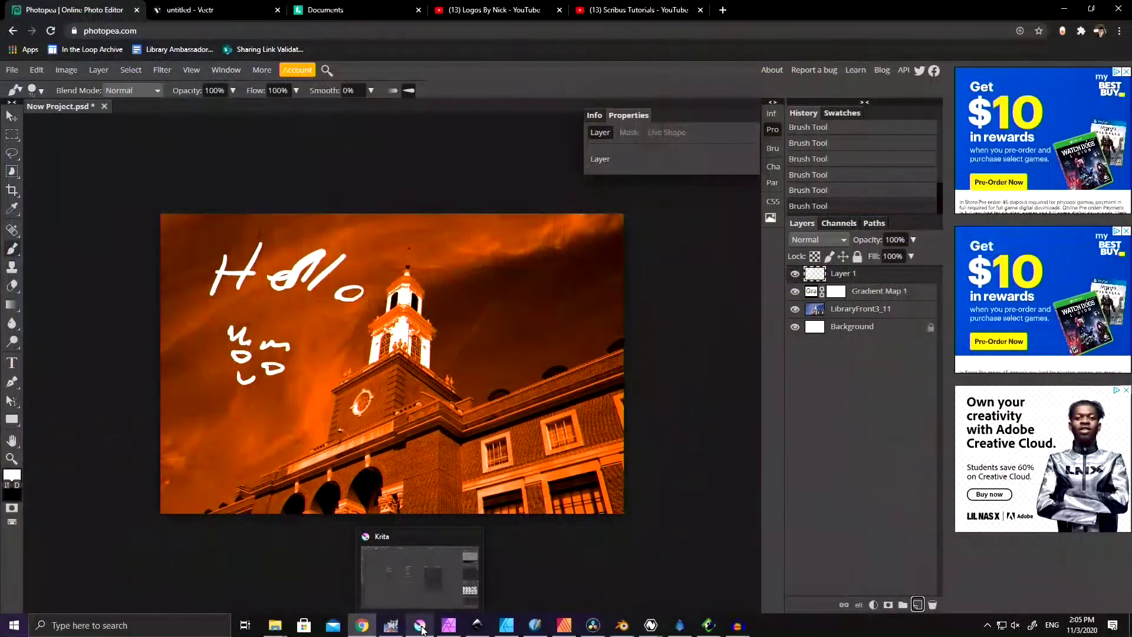
- Switch to Krita and create a custom 850 × 1100 px document at 100 ppi, with the width unit set to inches
click(421, 626)
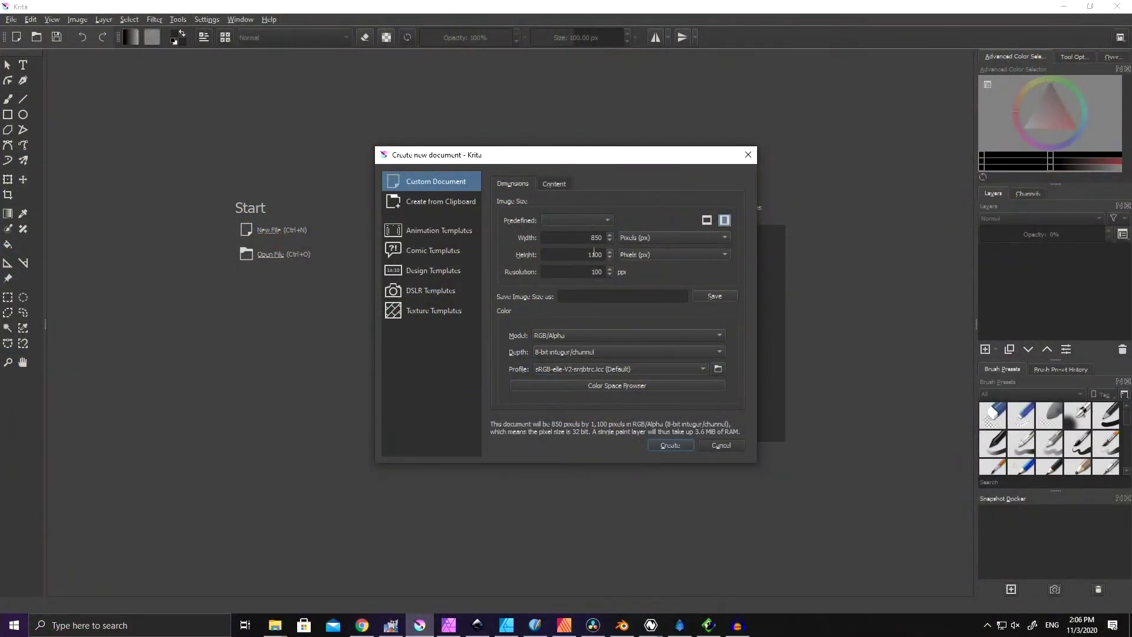
click(670, 238)
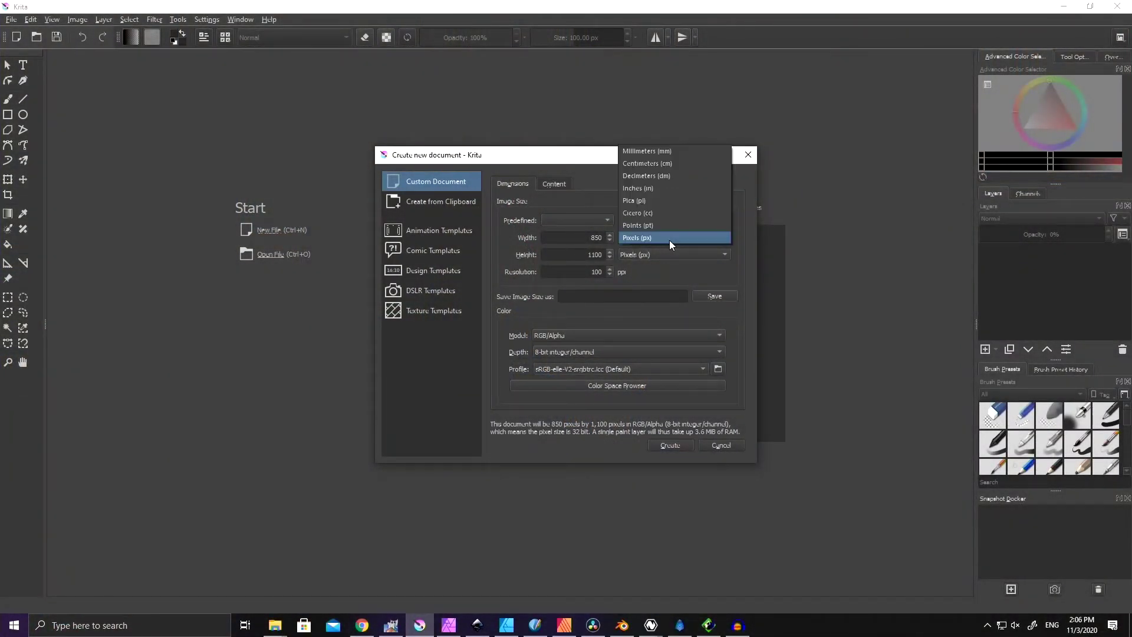
click(645, 189)
click(673, 447)
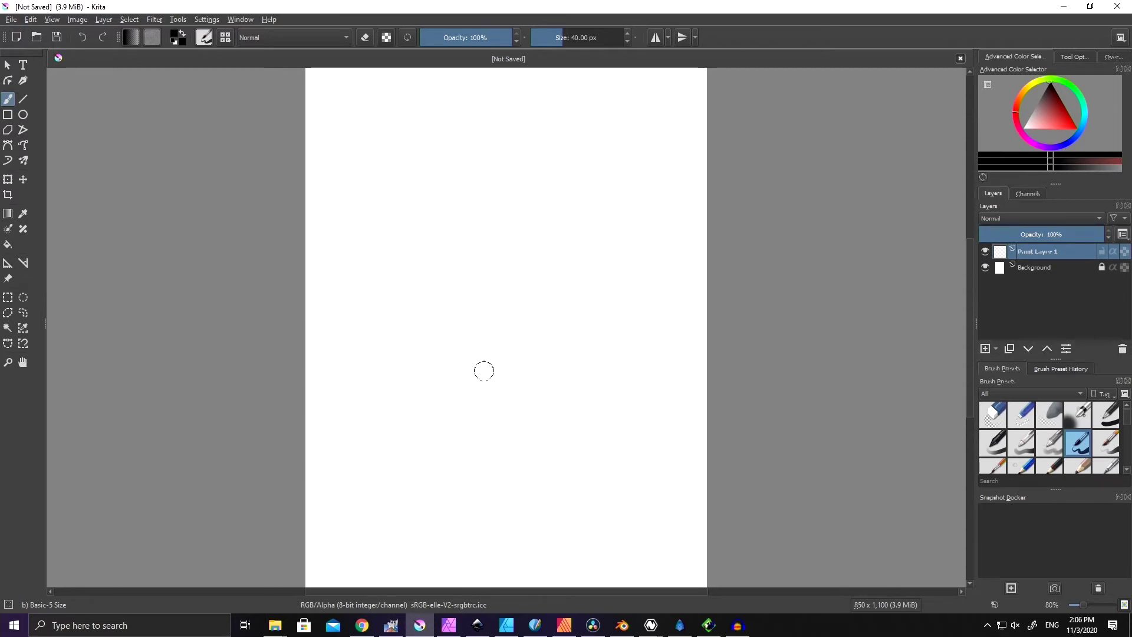
- Paint thick black strokes on the page with the 40 px Basic-5 Size brush and open the brush settings
mouse_move(396, 259)
mouse_down()
mouse_move(372, 306)
mouse_move(386, 317)
mouse_move(432, 296)
mouse_up()
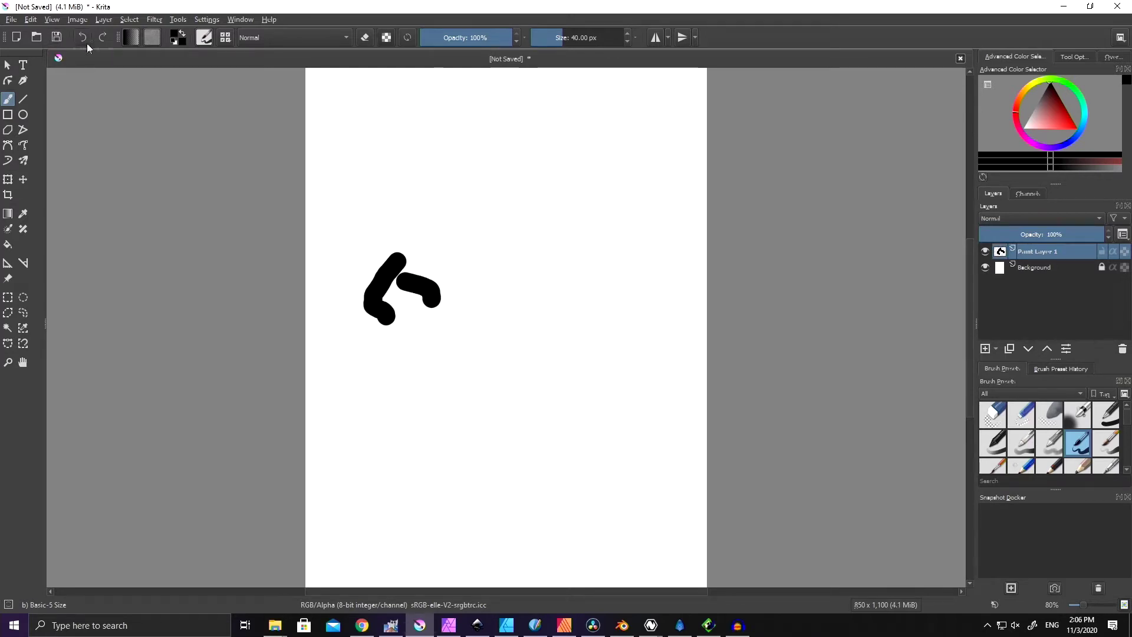
click(209, 38)
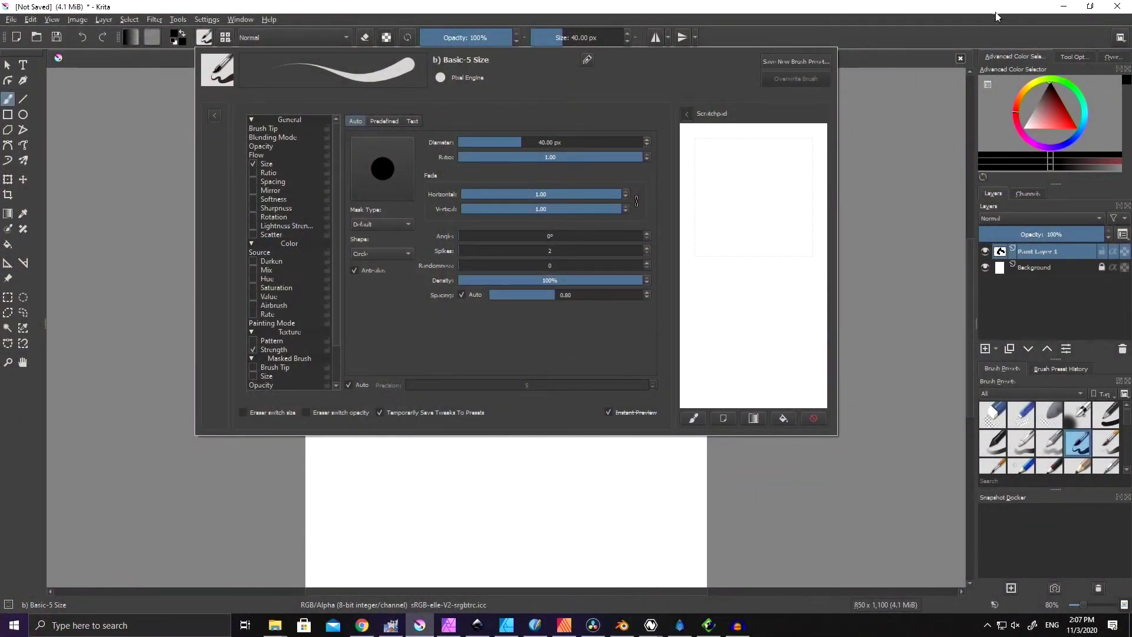
- Switch to Affinity Photo and view the sample images from its welcome screen
mouse_move(455, 634)
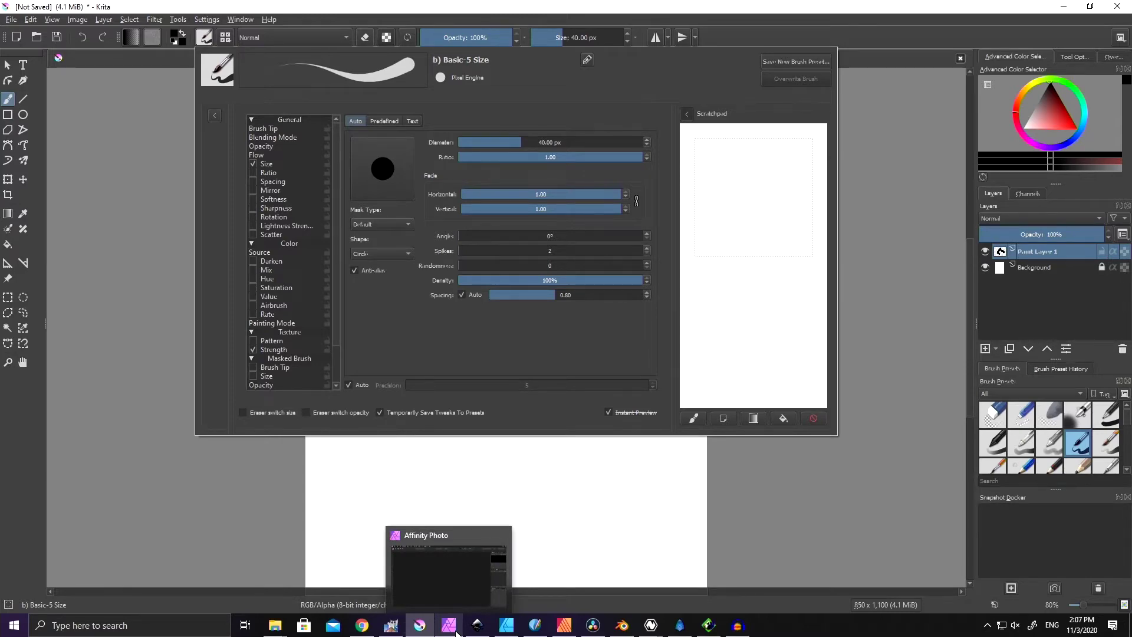
click(455, 630)
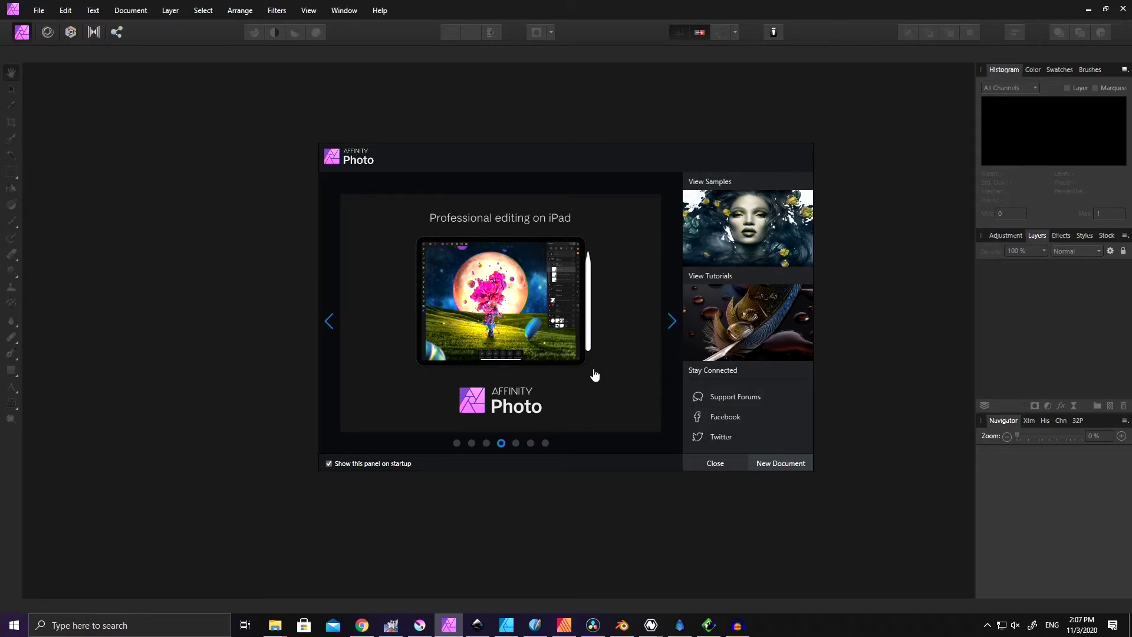
click(737, 228)
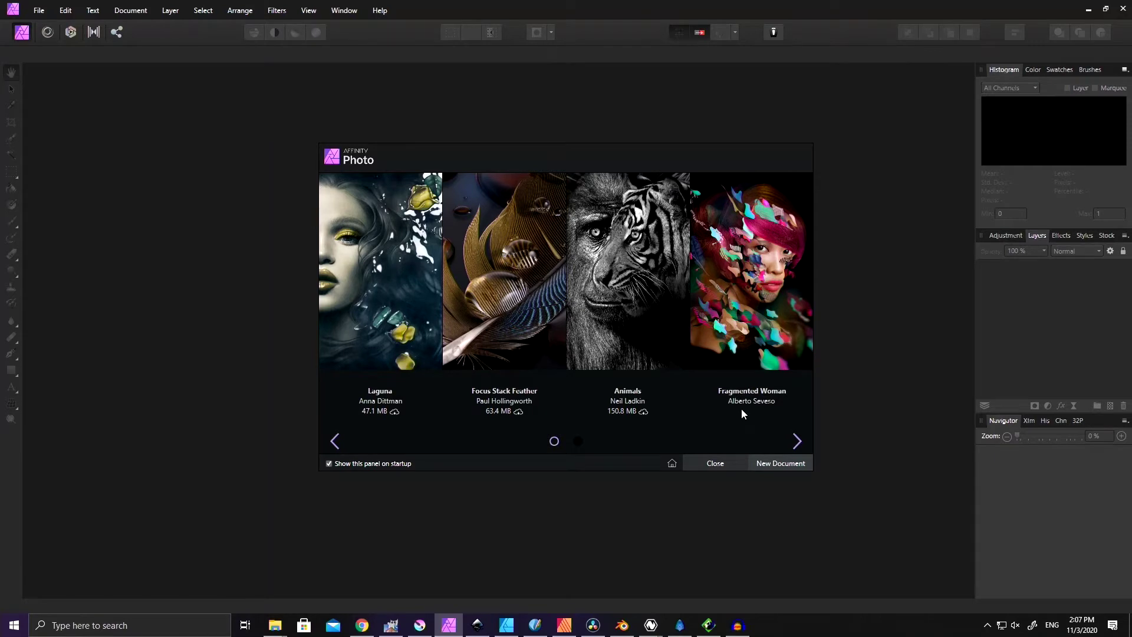
- Open the Fragmented Woman sample and toggle the Hair group's visibility off and back on
click(752, 334)
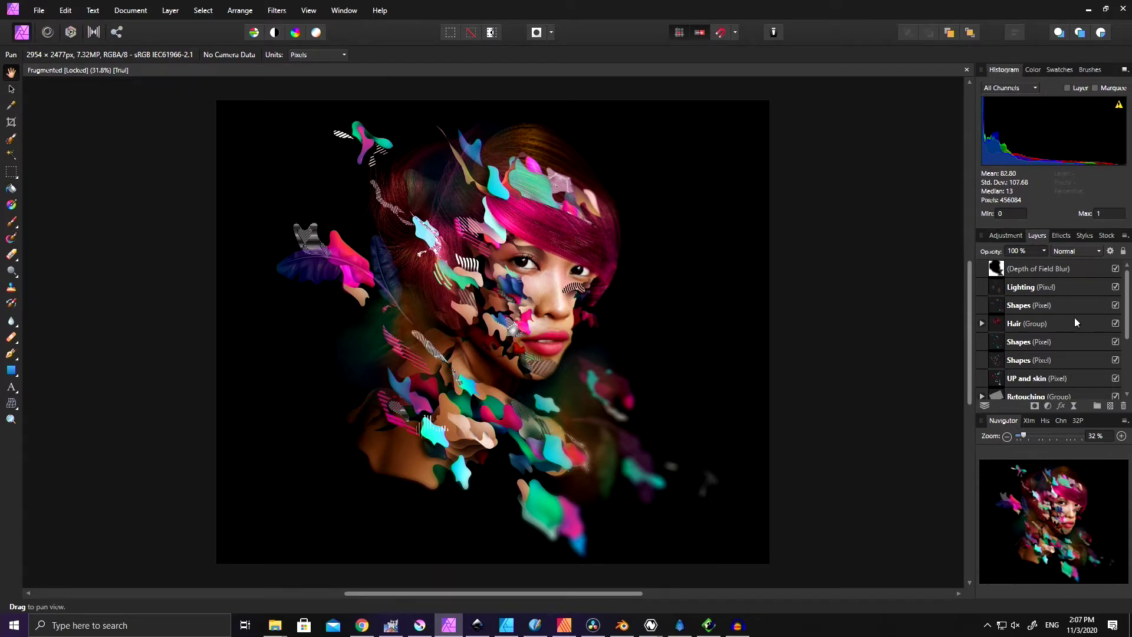
click(1115, 323)
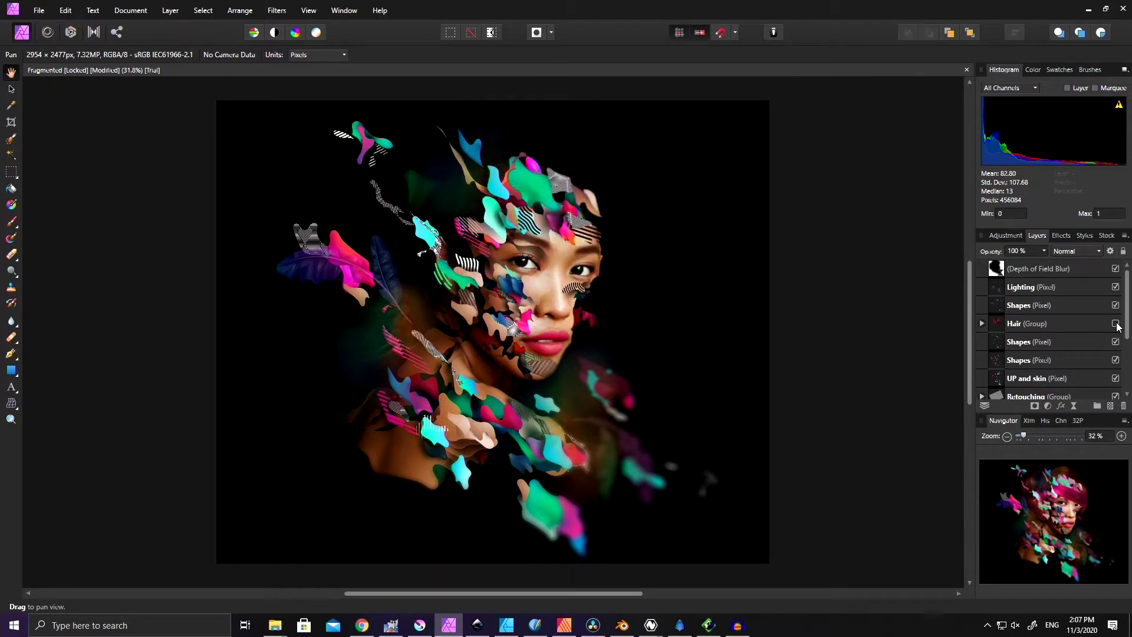
click(1116, 323)
scroll(1070, 334, down, 1)
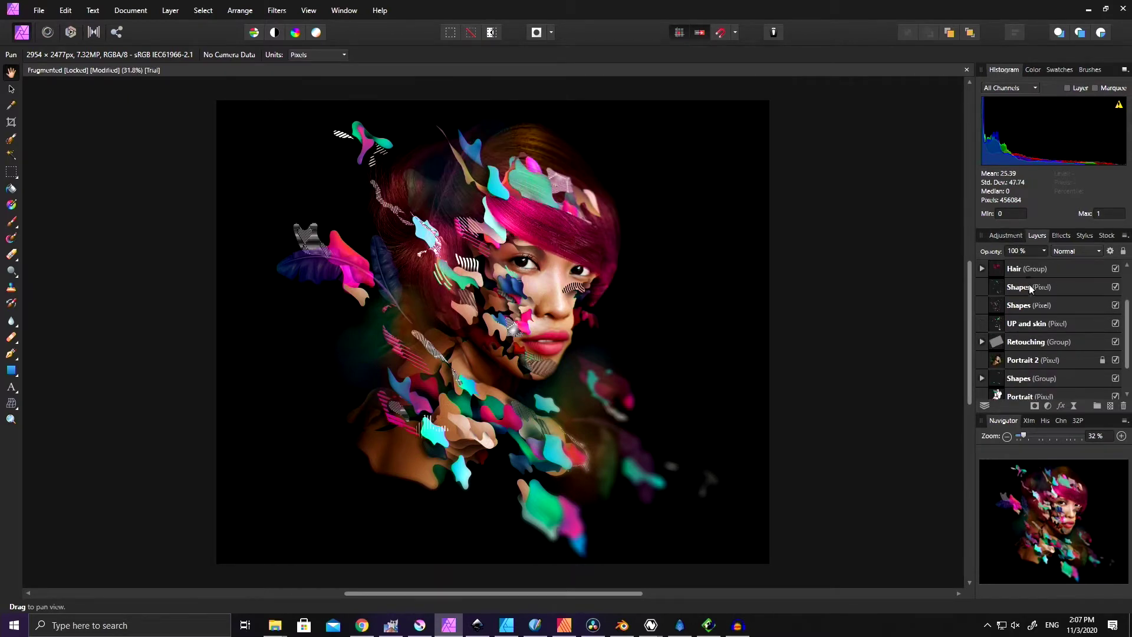
scroll(1031, 302, up, 1)
- Look through the available adjustments and the sample's layer list
click(1005, 236)
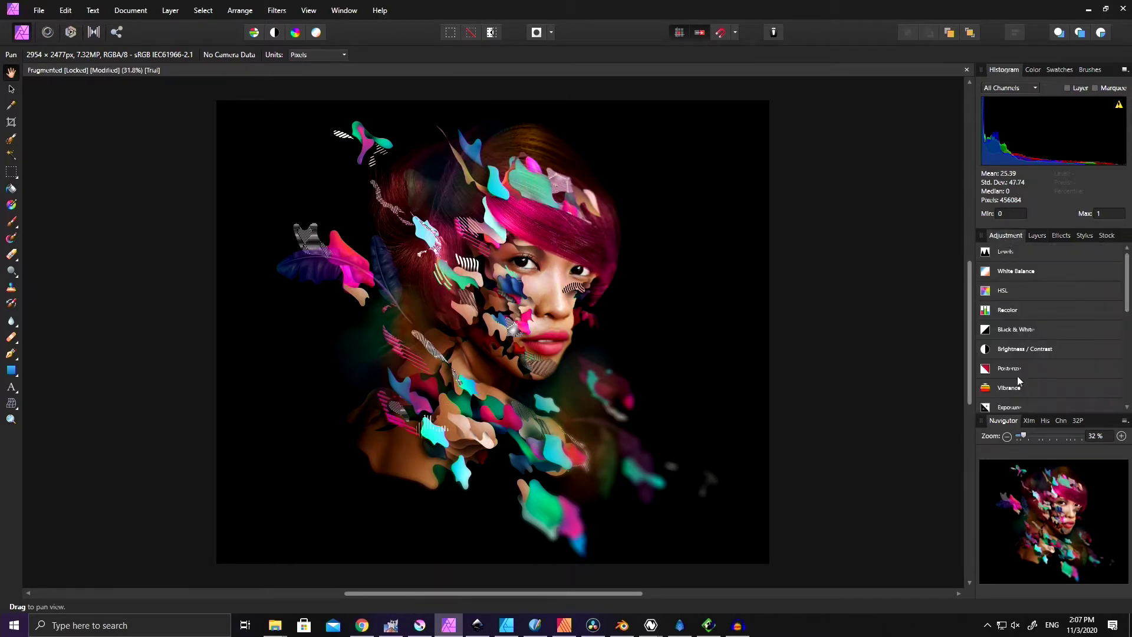
click(1037, 236)
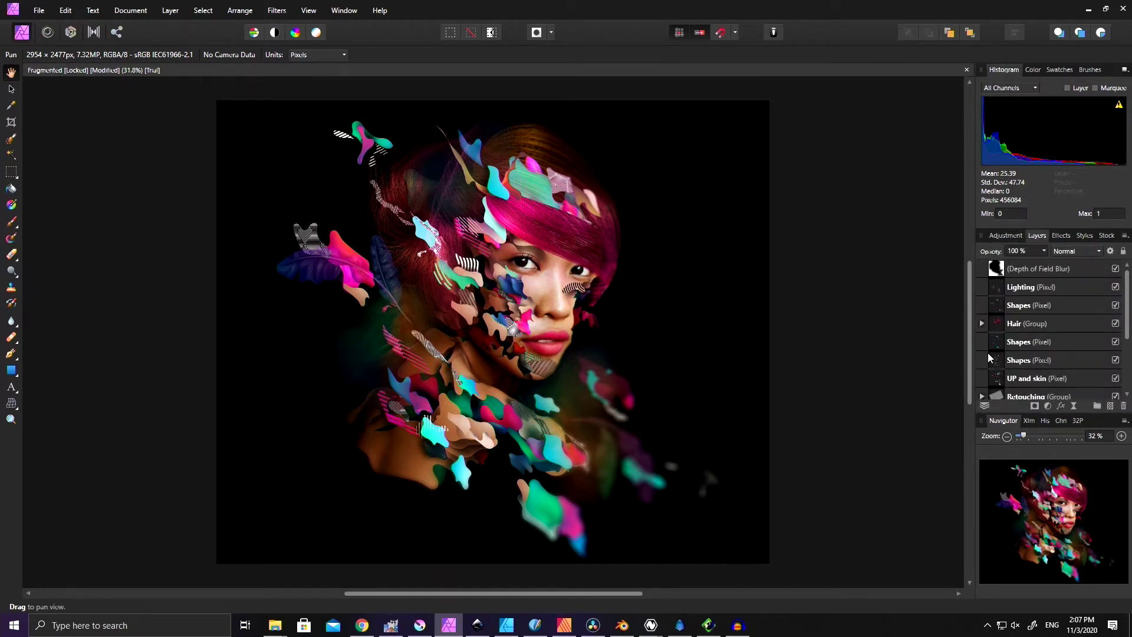
click(1115, 342)
scroll(132, 329, up, 1)
scroll(141, 339, down, 1)
- Switch to Inkscape and delete the curved outline path and the blue rounded rectangle
mouse_move(449, 624)
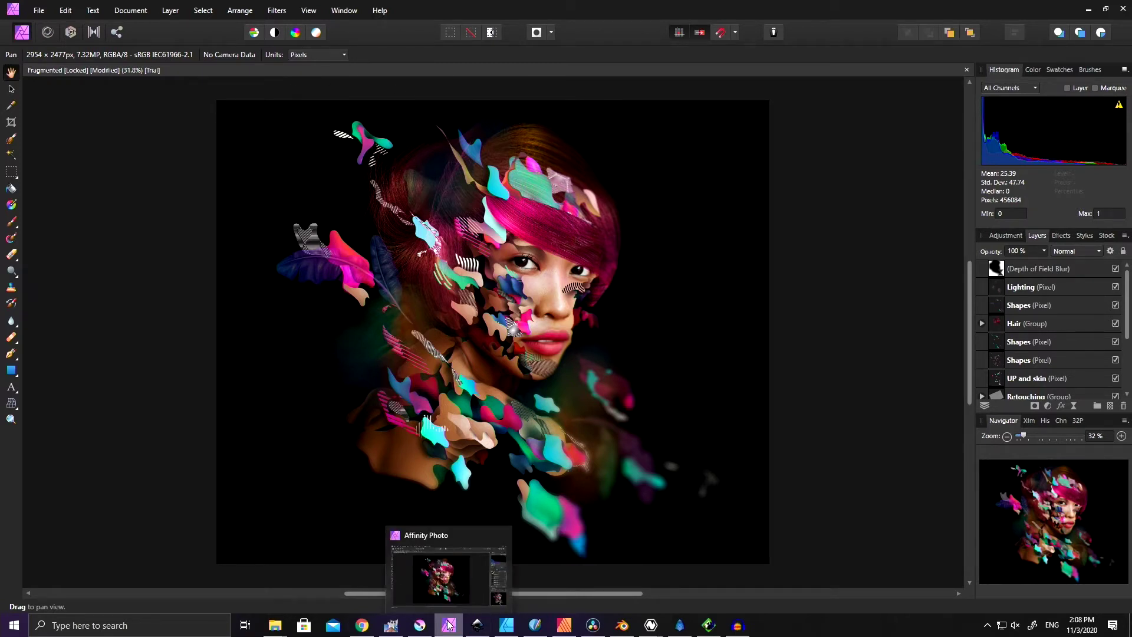
click(480, 628)
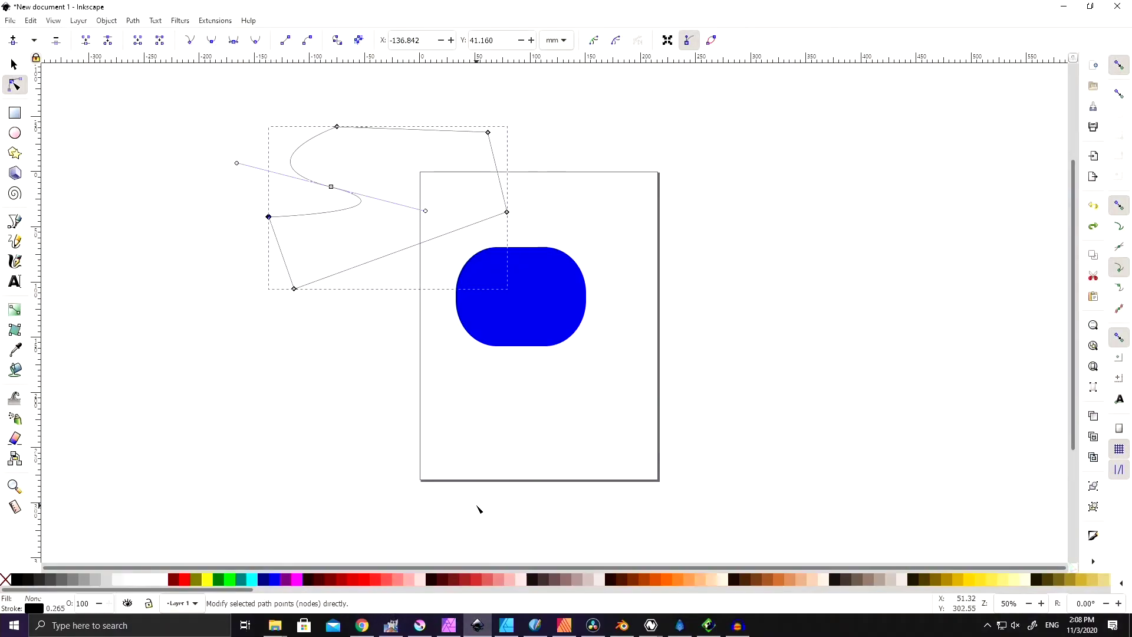
drag(155, 435, 630, 120)
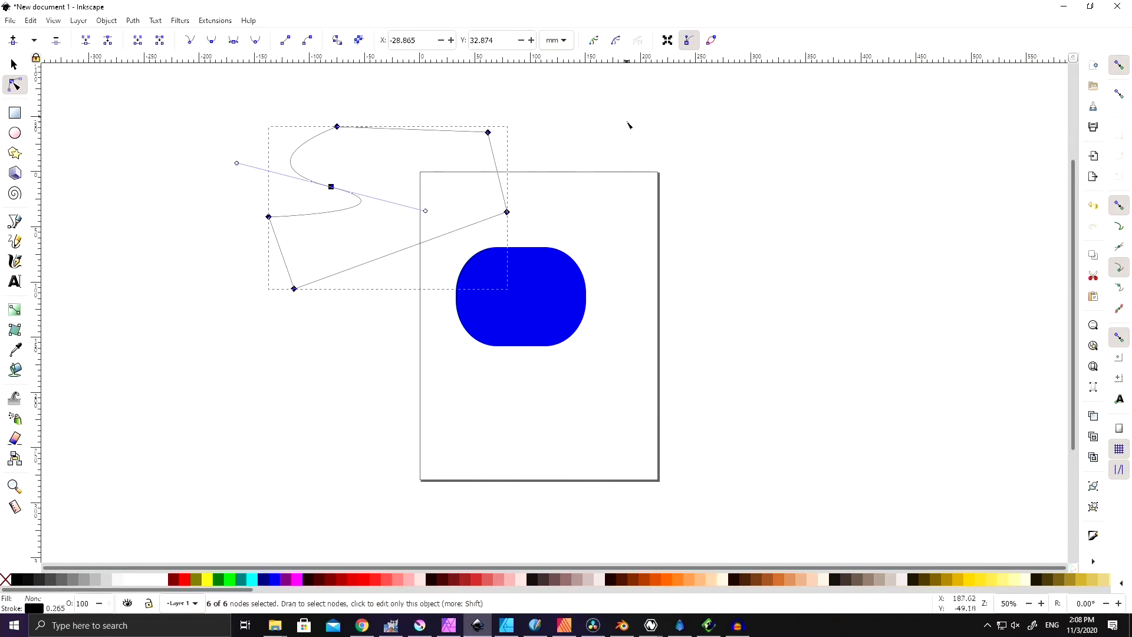
key(Delete)
click(533, 301)
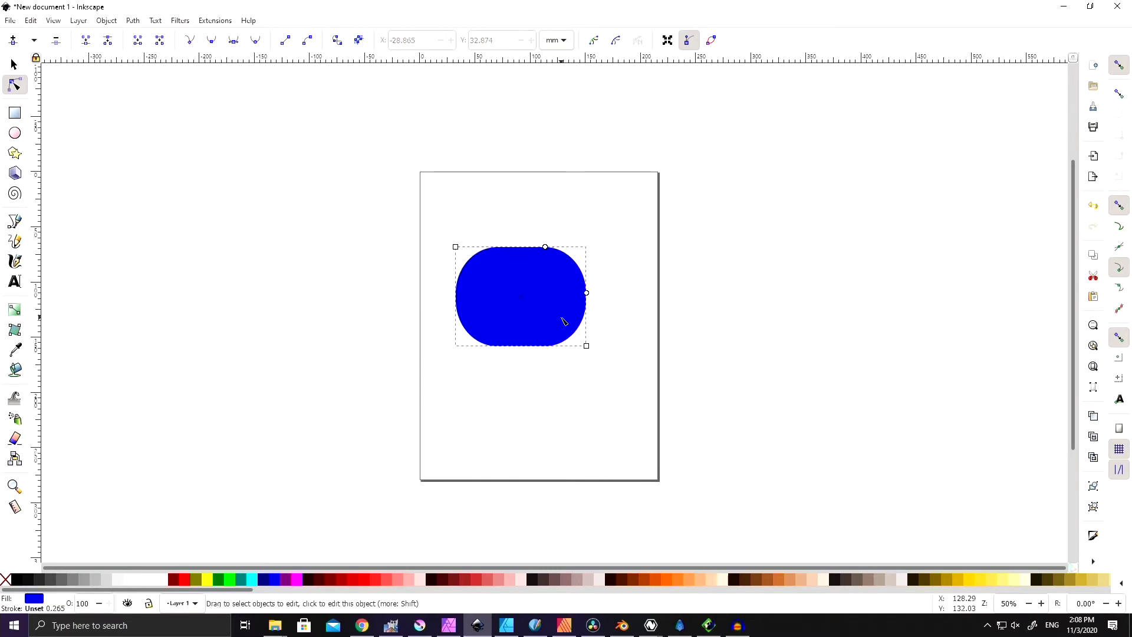
click(14, 64)
key(Delete)
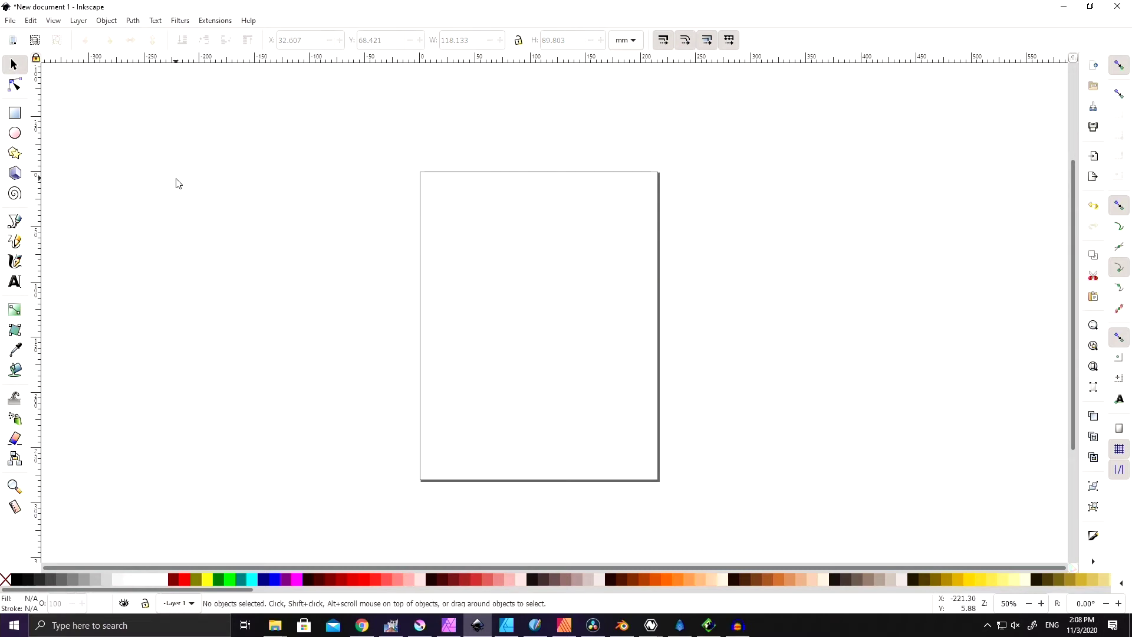
- Draw a blue rectangle about 67 mm wide and 106 mm high in the middle-left of the page
scroll(178, 184, up, 1)
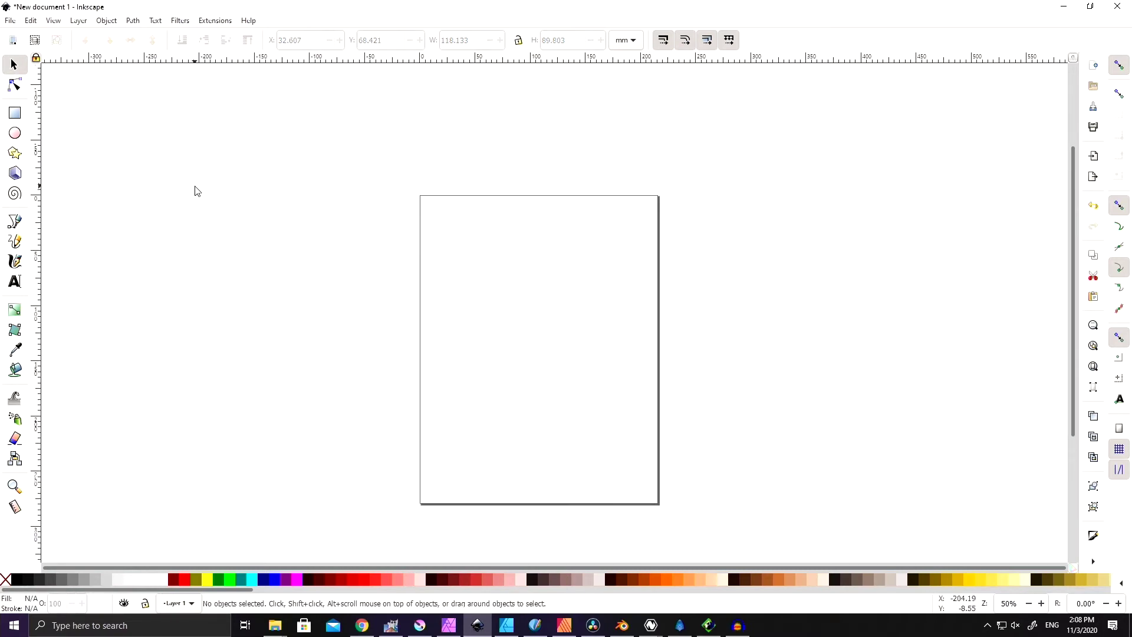
click(14, 112)
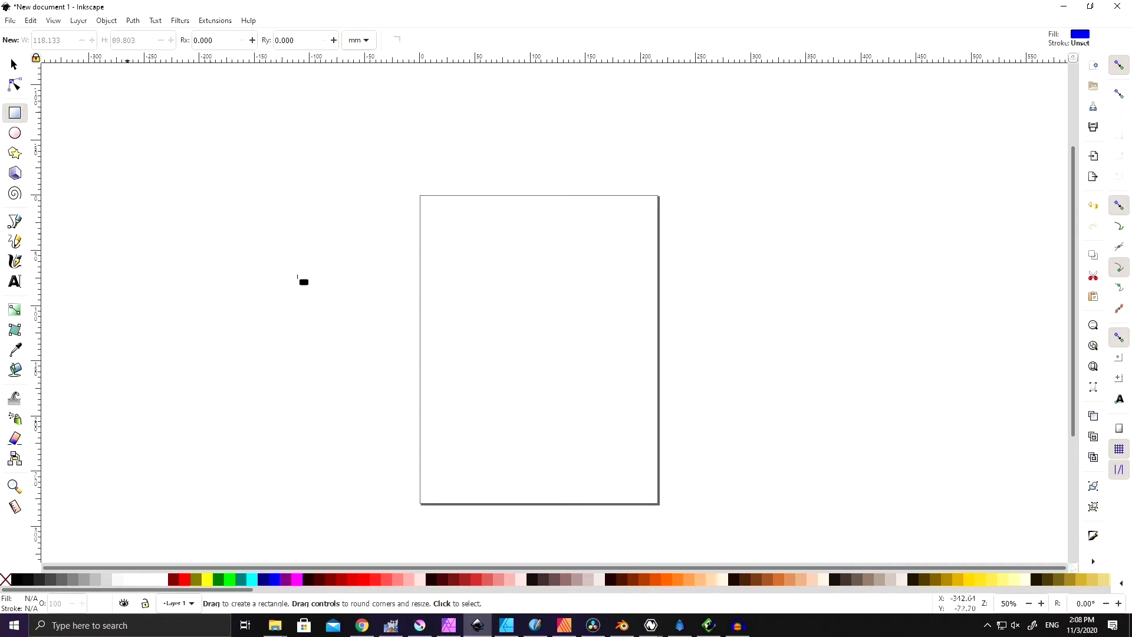
drag(458, 291, 532, 406)
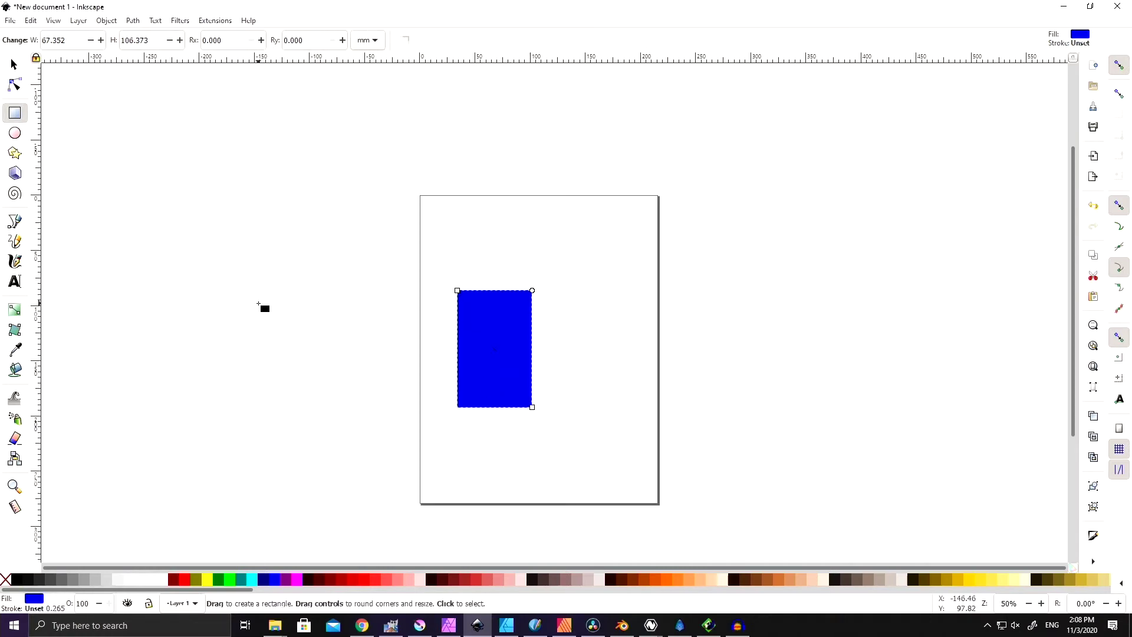
- Draw a closed curved path about 170 × 176 mm across the blue rectangle with the Bezier pen
click(15, 221)
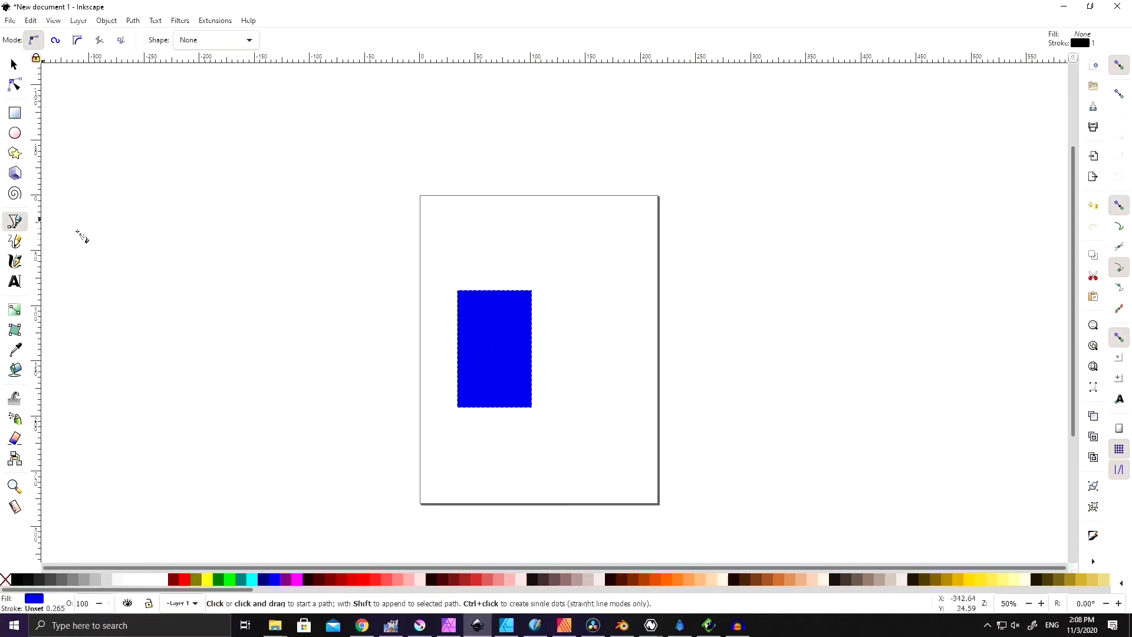
click(524, 276)
drag(423, 371, 432, 380)
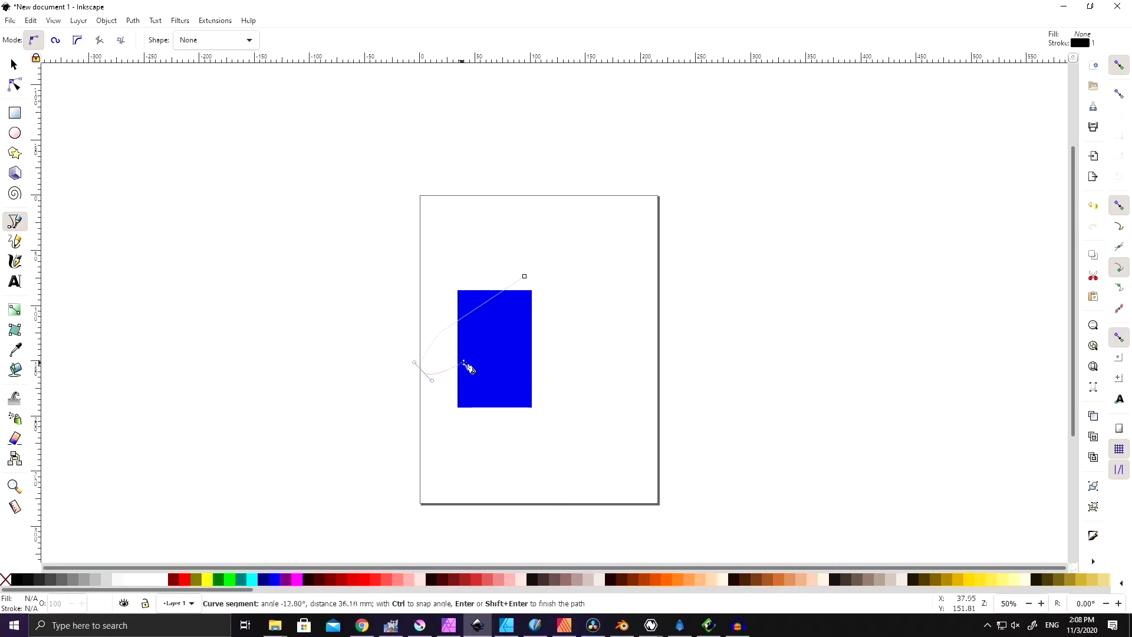
drag(588, 416, 508, 306)
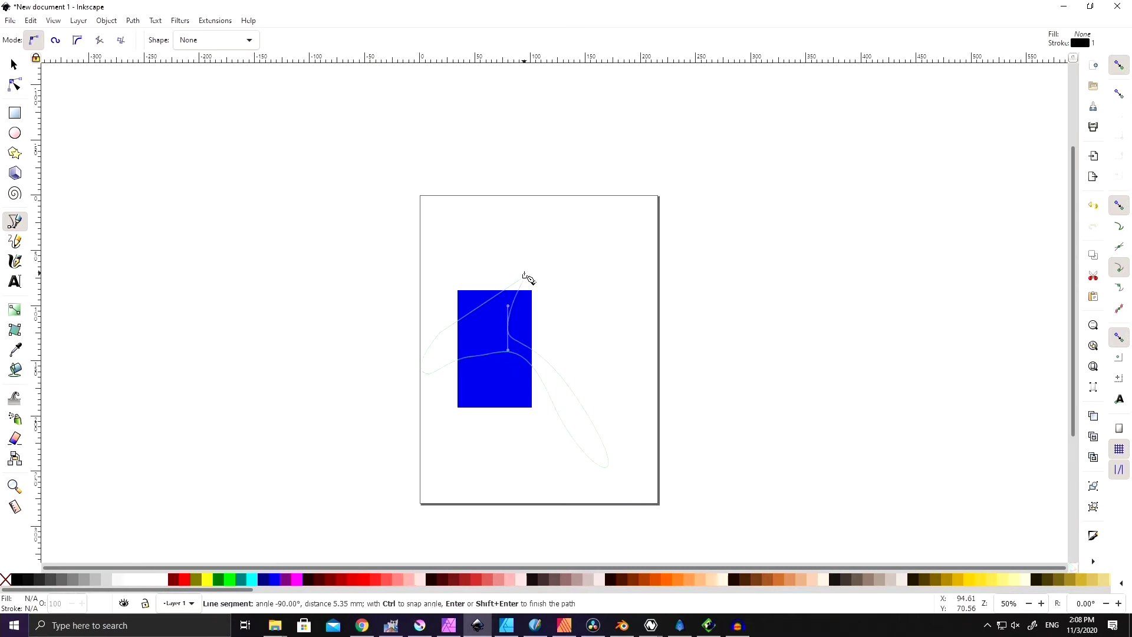
click(524, 276)
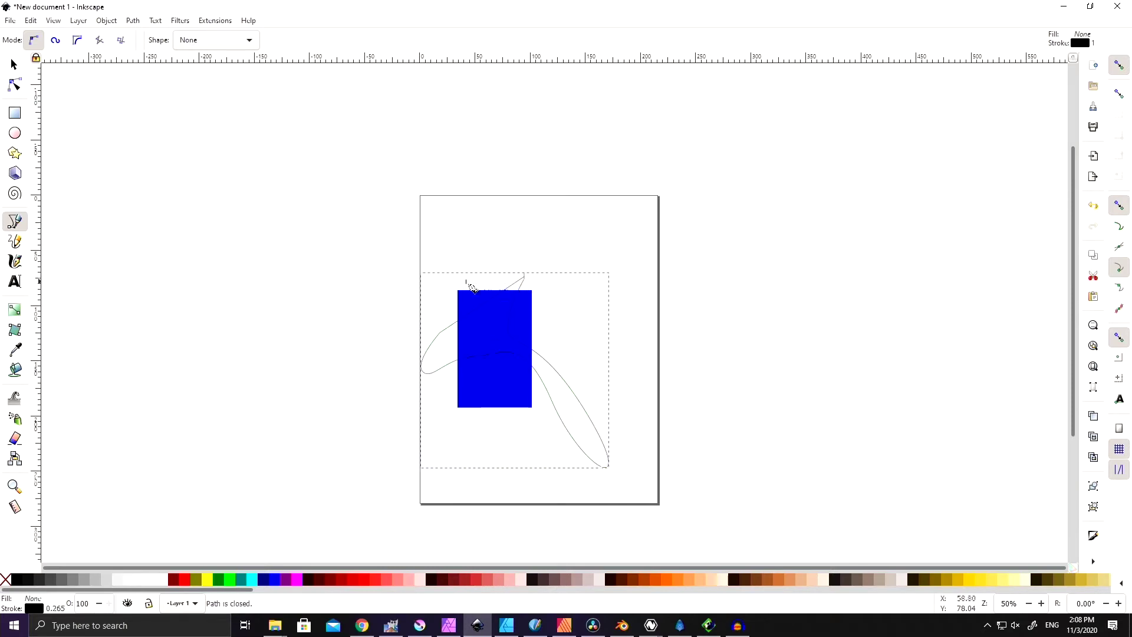
- Try the Difference path operation on the curved path and the blue rectangle, and undo it
key(s)
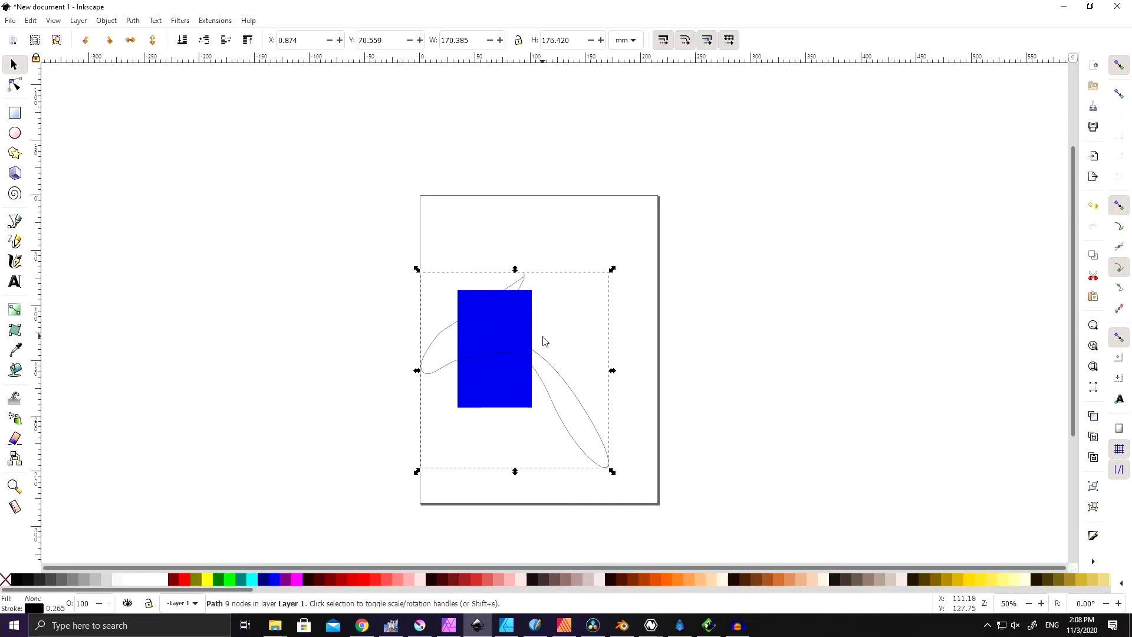
shift+click(510, 400)
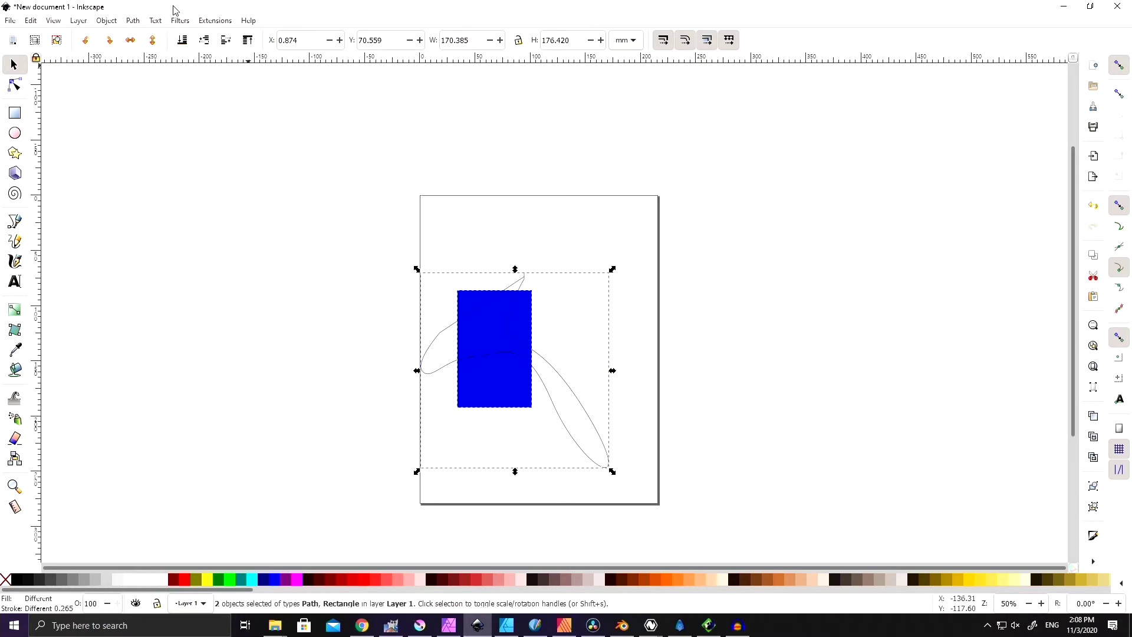
click(133, 21)
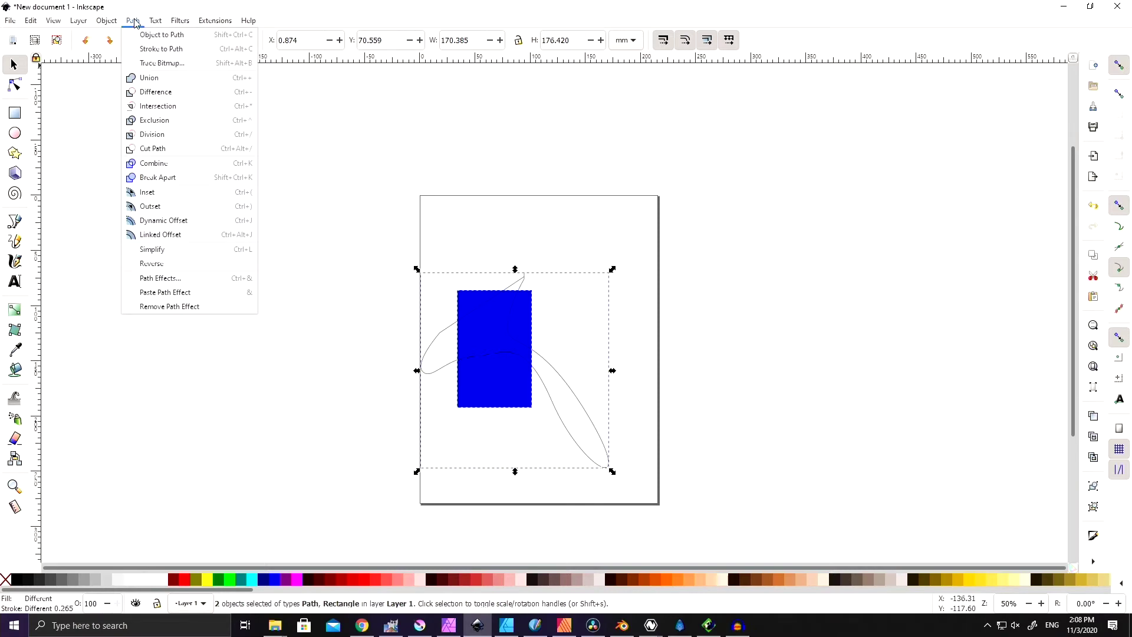
click(166, 92)
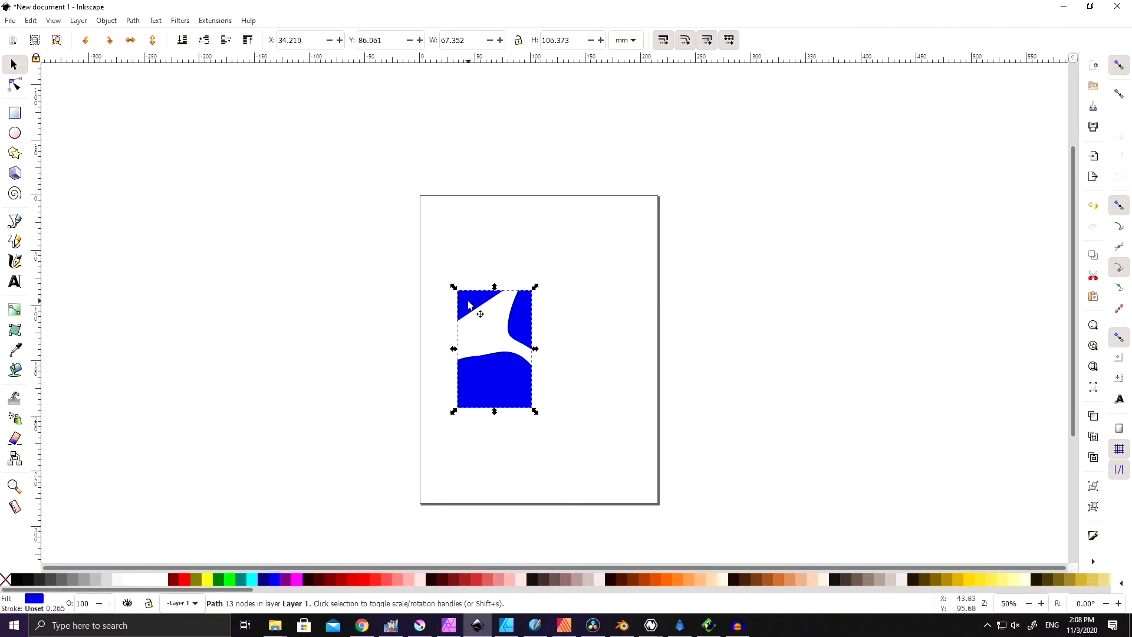
key(ctrl+z)
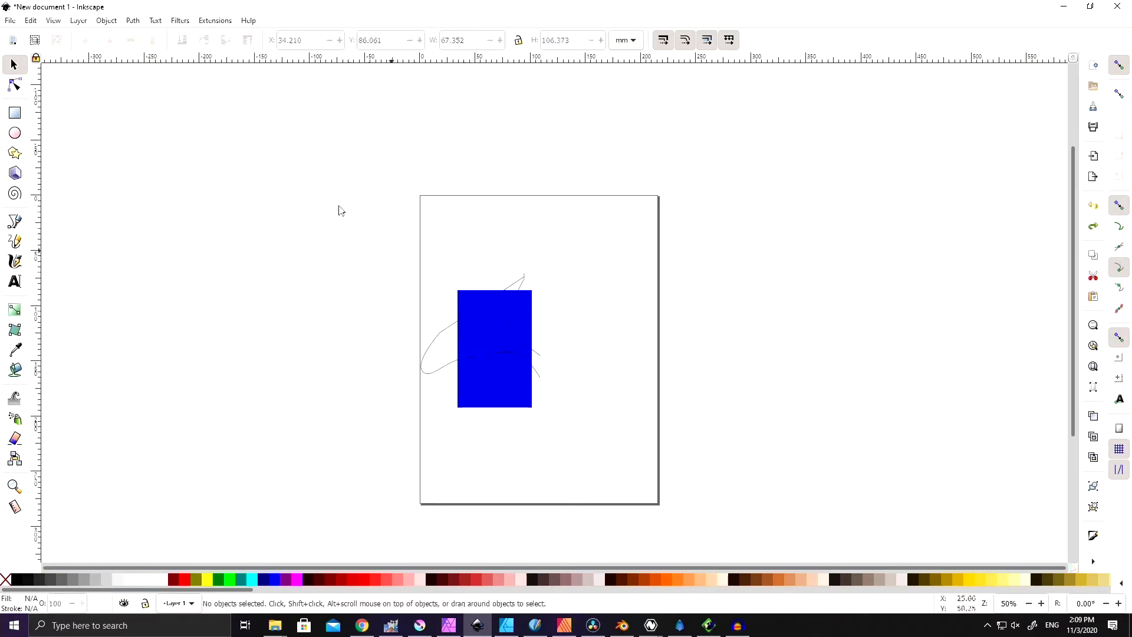
- Try the Intersection path operation on the blue rectangle and the curved path, and undo it
click(520, 354)
shift+click(438, 333)
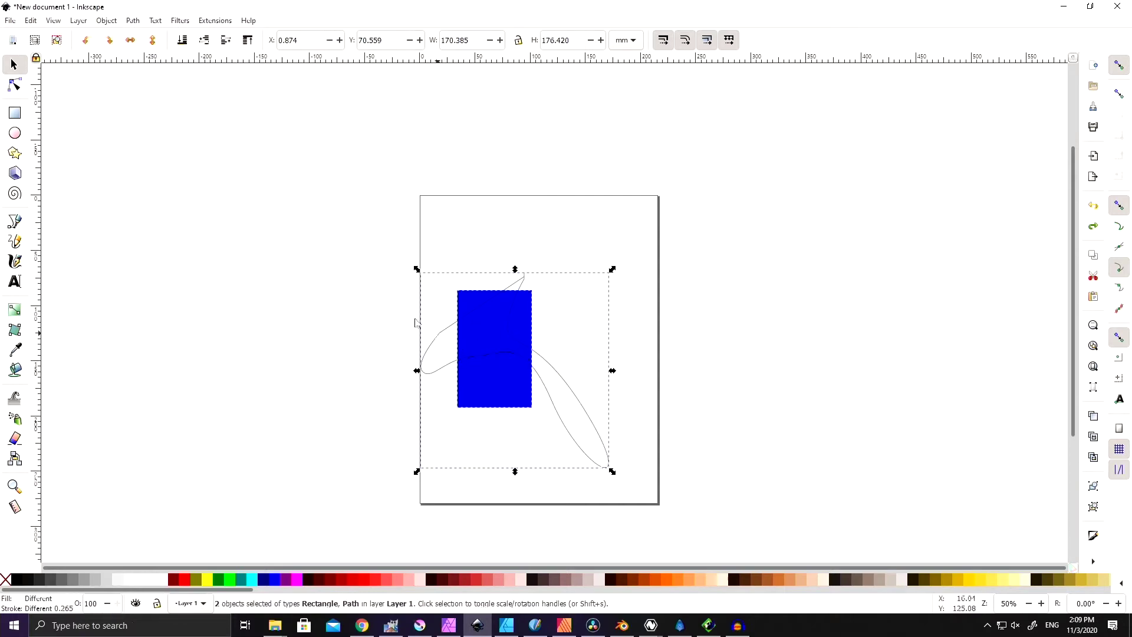
click(116, 22)
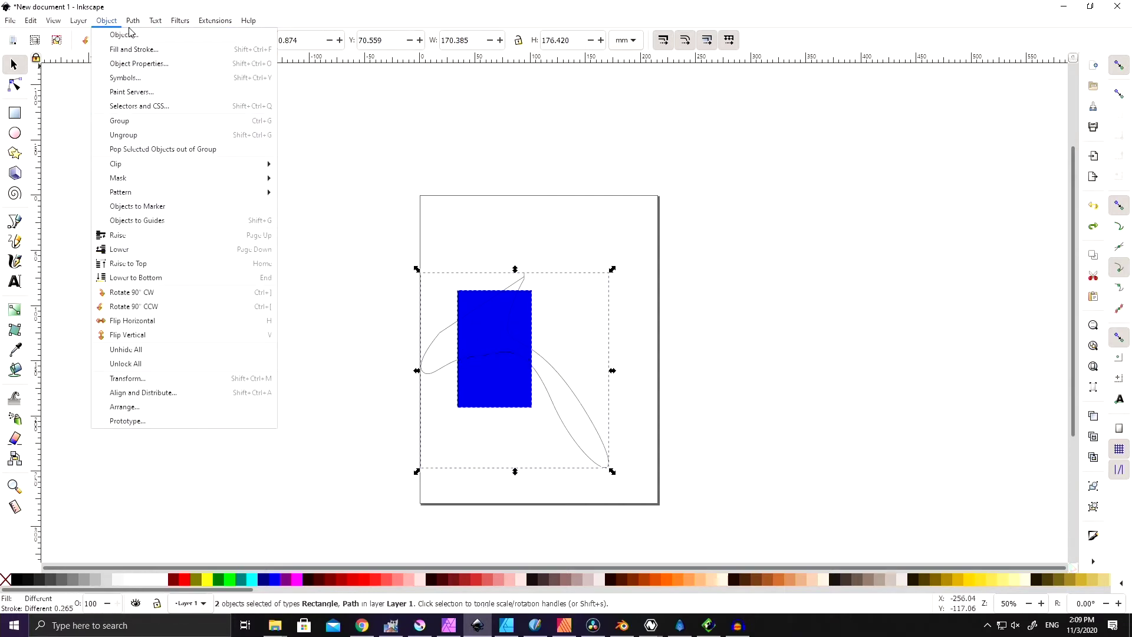
mouse_move(132, 21)
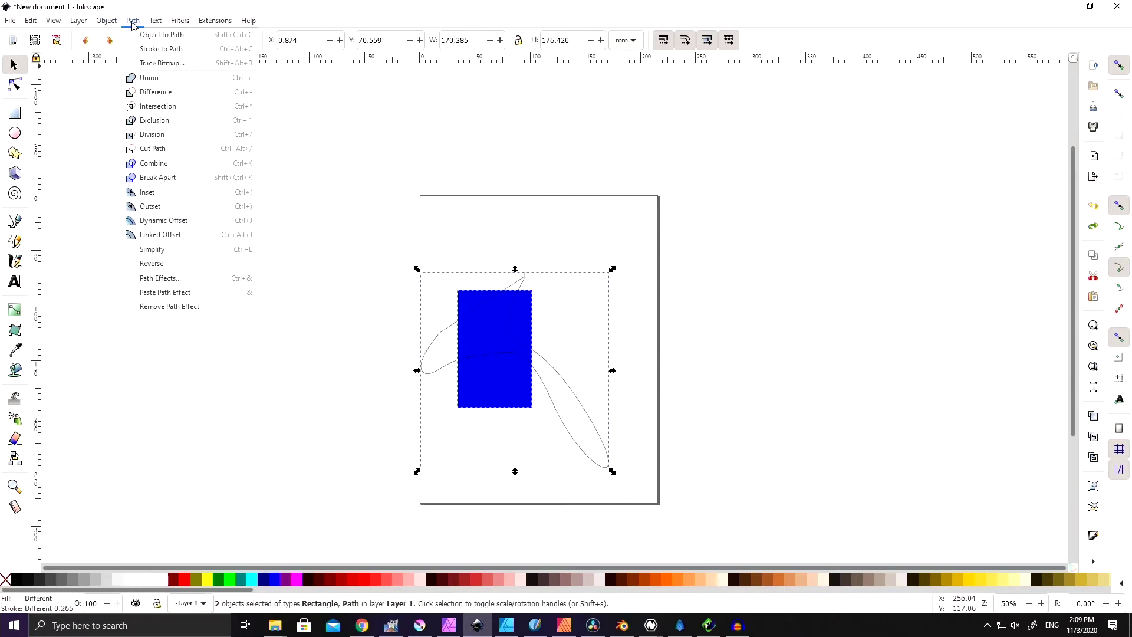
click(164, 108)
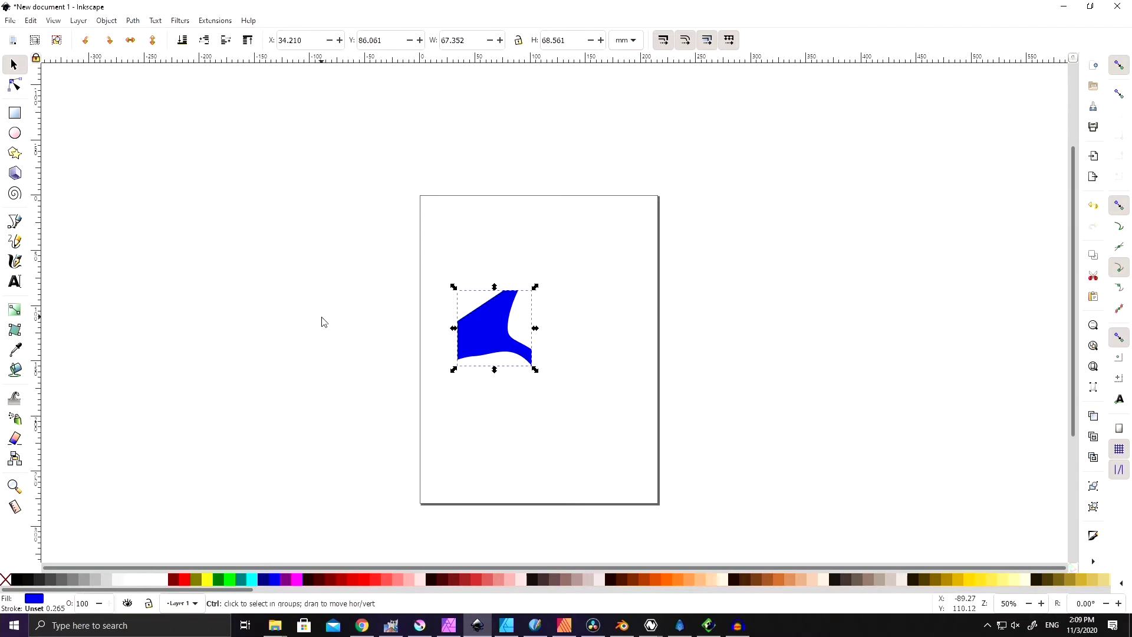
key(ctrl+z)
- Delete the blue rectangle and the curved path from the page and activate the Bezier pen tool
click(502, 371)
key(Delete)
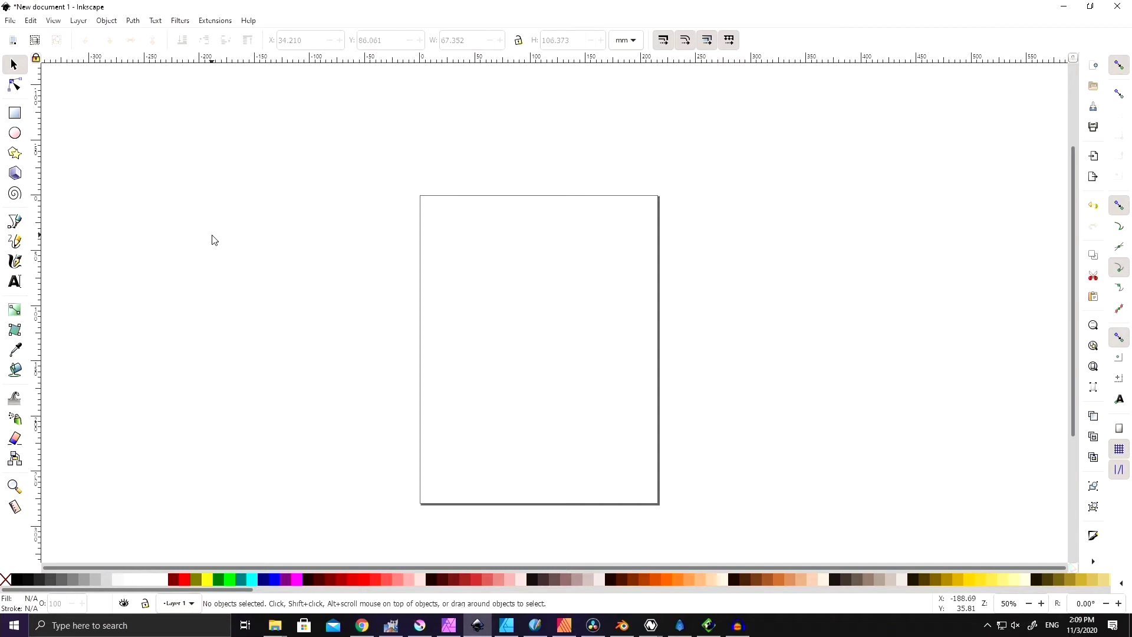
key(p)
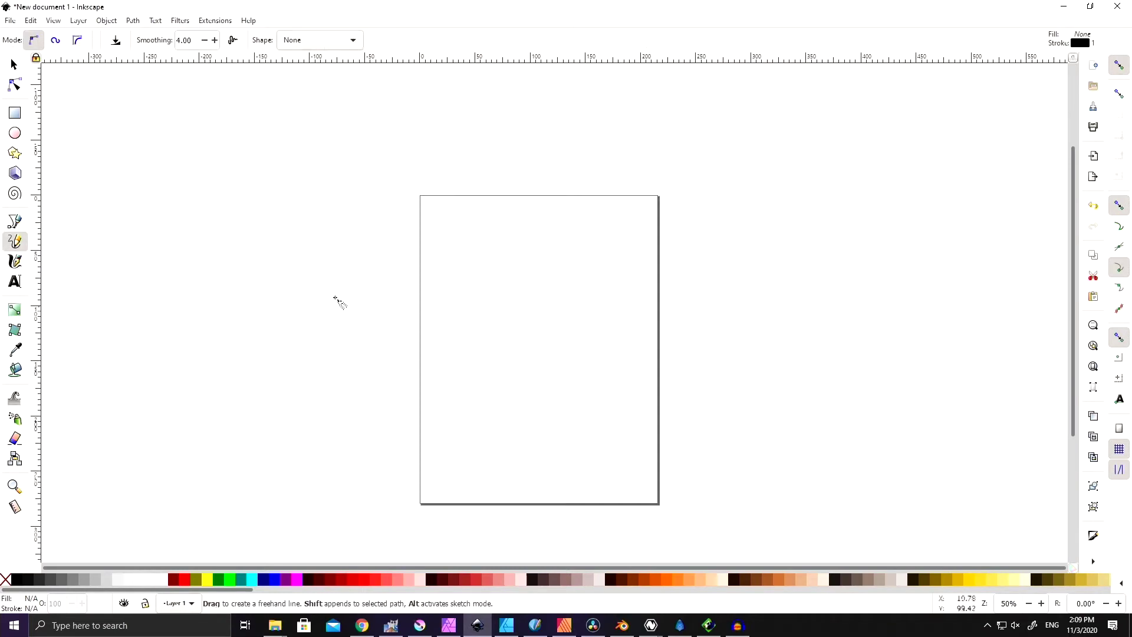
click(15, 224)
- Switch to the browser to view the Logos By Nick tutorial playlists on YouTube, and return to Inkscape
click(521, 277)
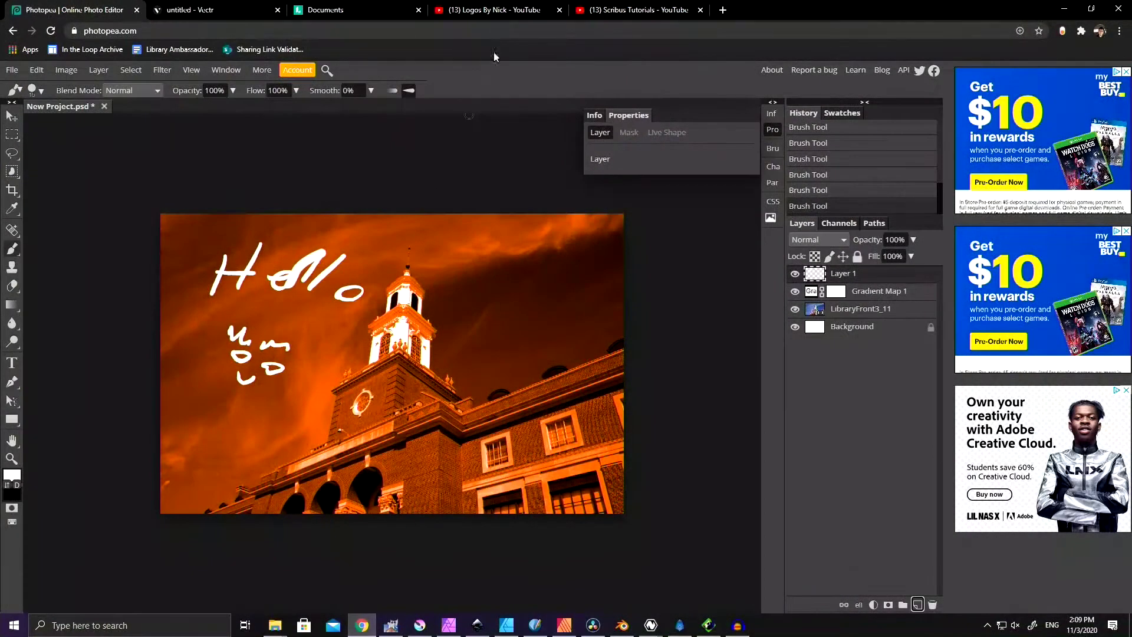
click(497, 9)
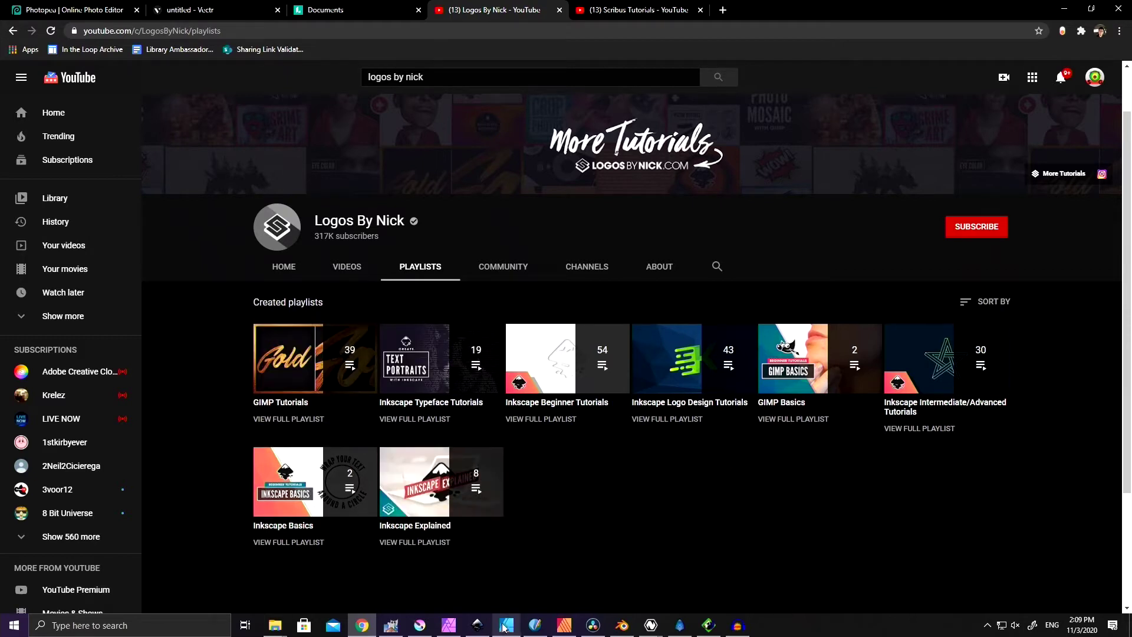
mouse_move(482, 627)
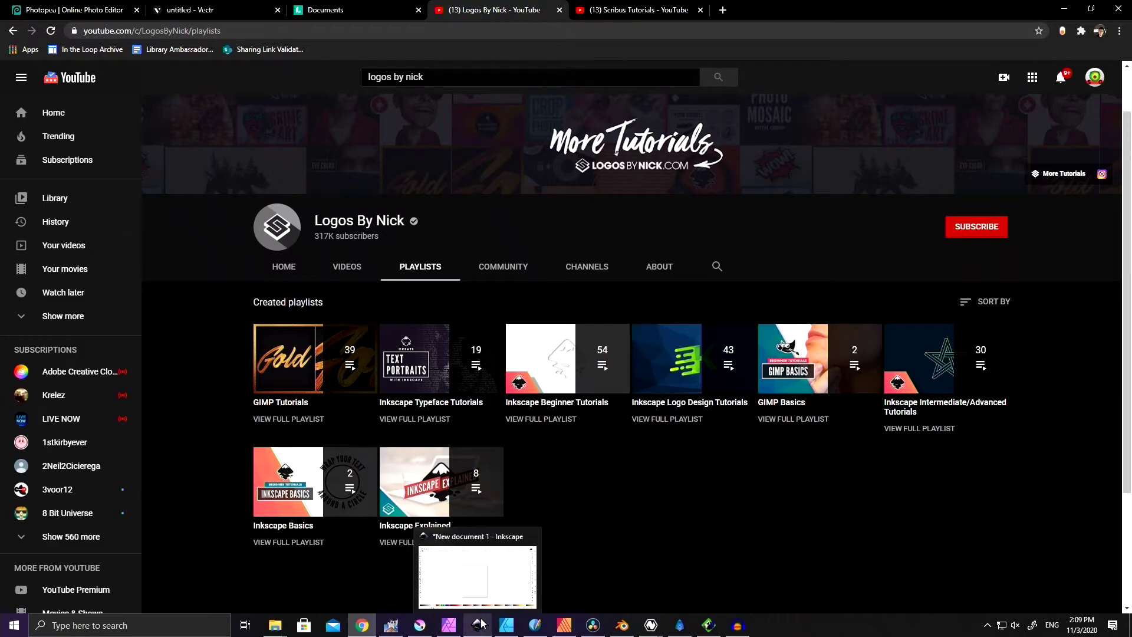
click(482, 624)
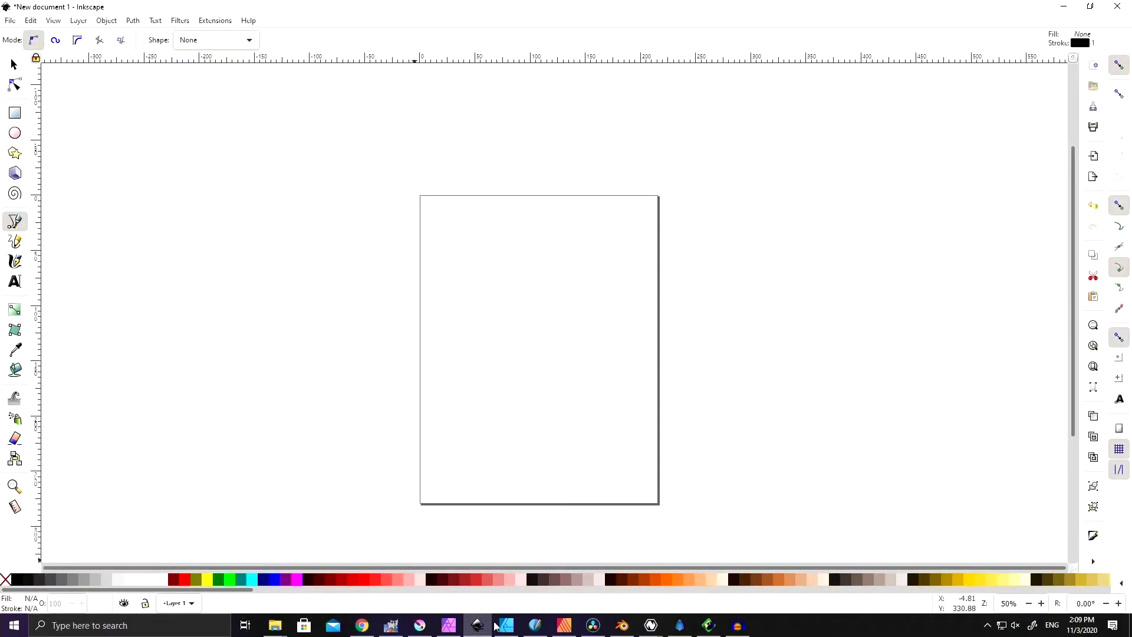
- Switch to the blank Vectr document in the browser and draw a green rectangle in the upper middle of the page
click(364, 625)
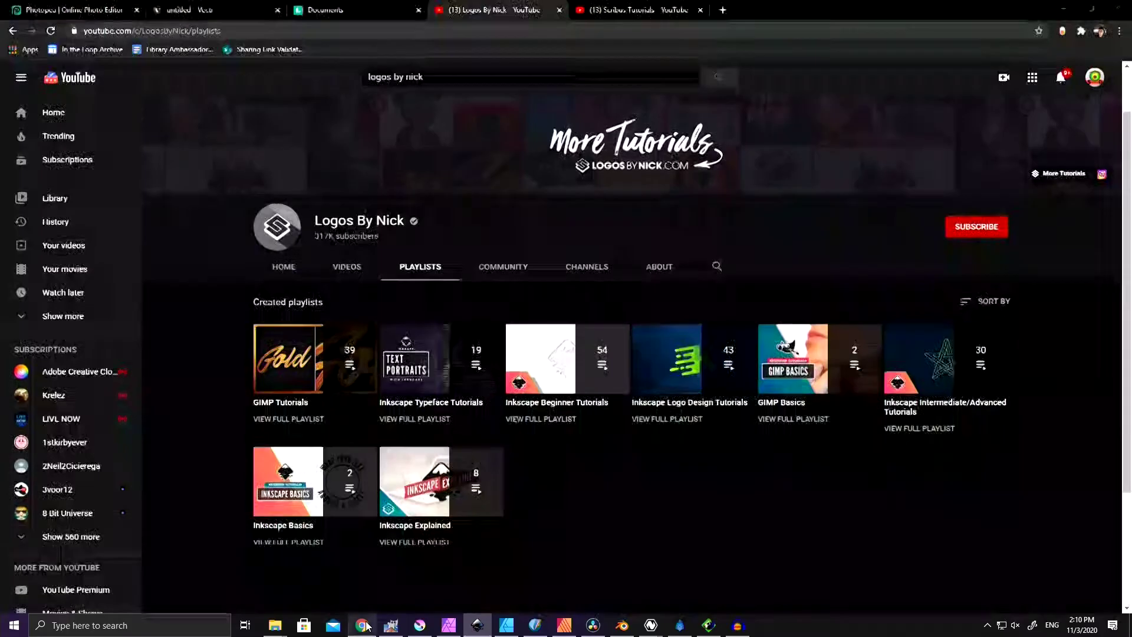
click(241, 7)
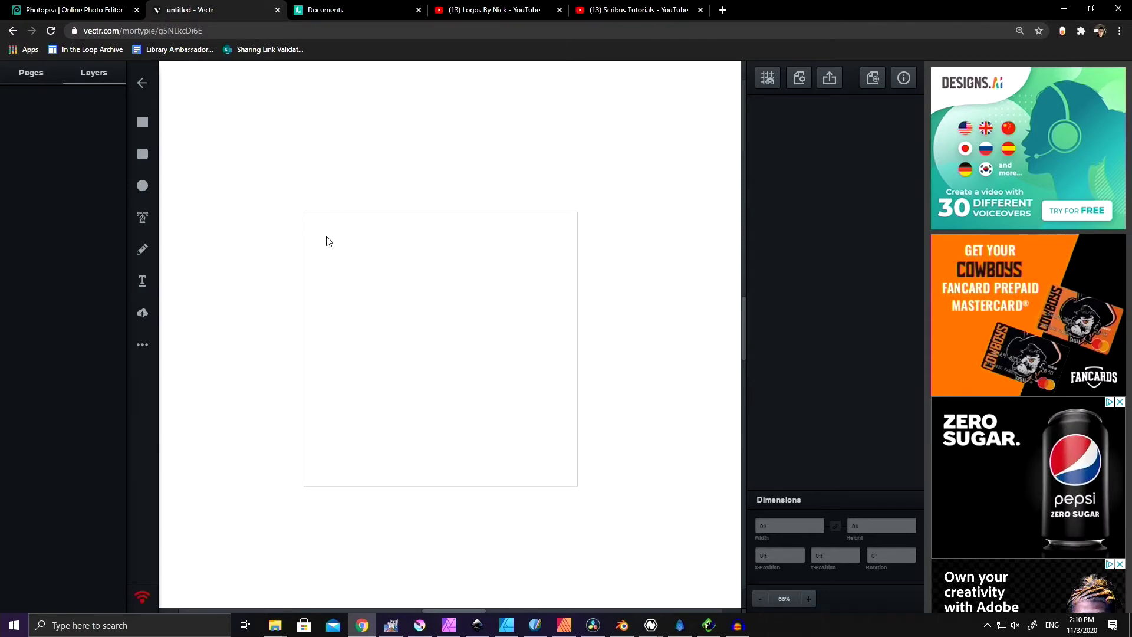
click(140, 129)
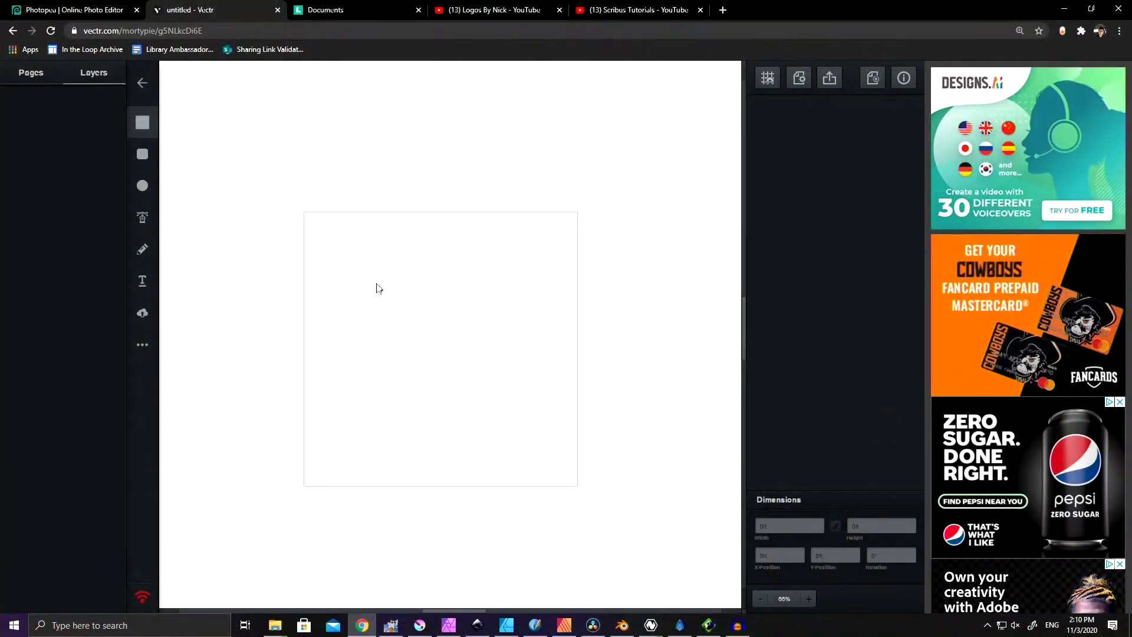
drag(375, 282, 447, 365)
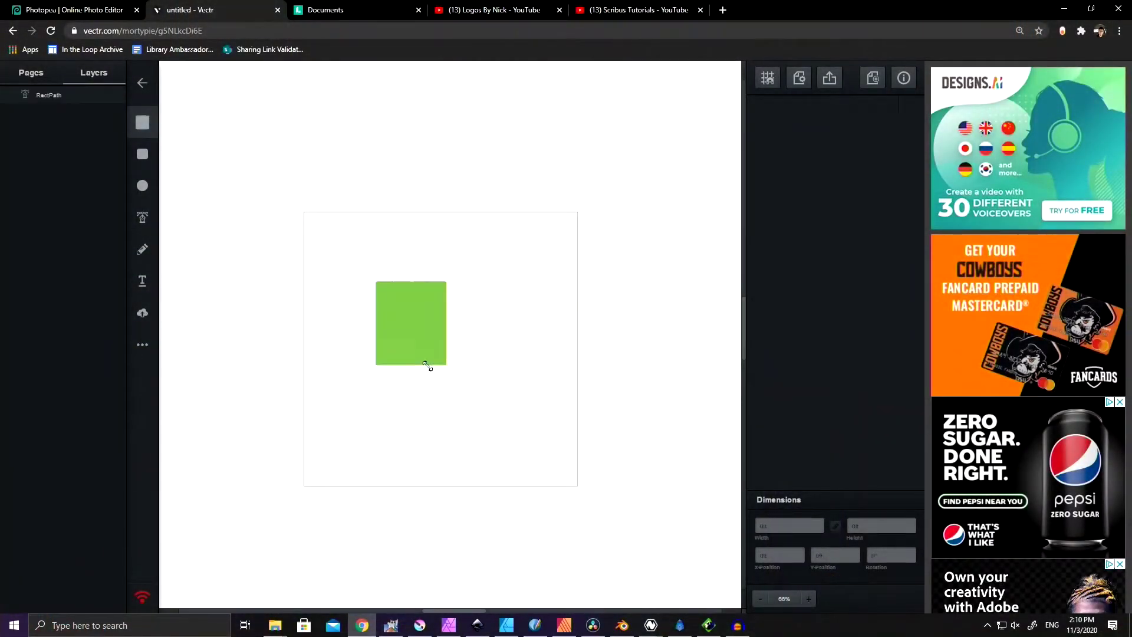
- Draw a closed curved path about 0.4 ft wide and 0.24 ft high across the green rectangle with the Pen tool
click(142, 217)
click(332, 356)
click(332, 309)
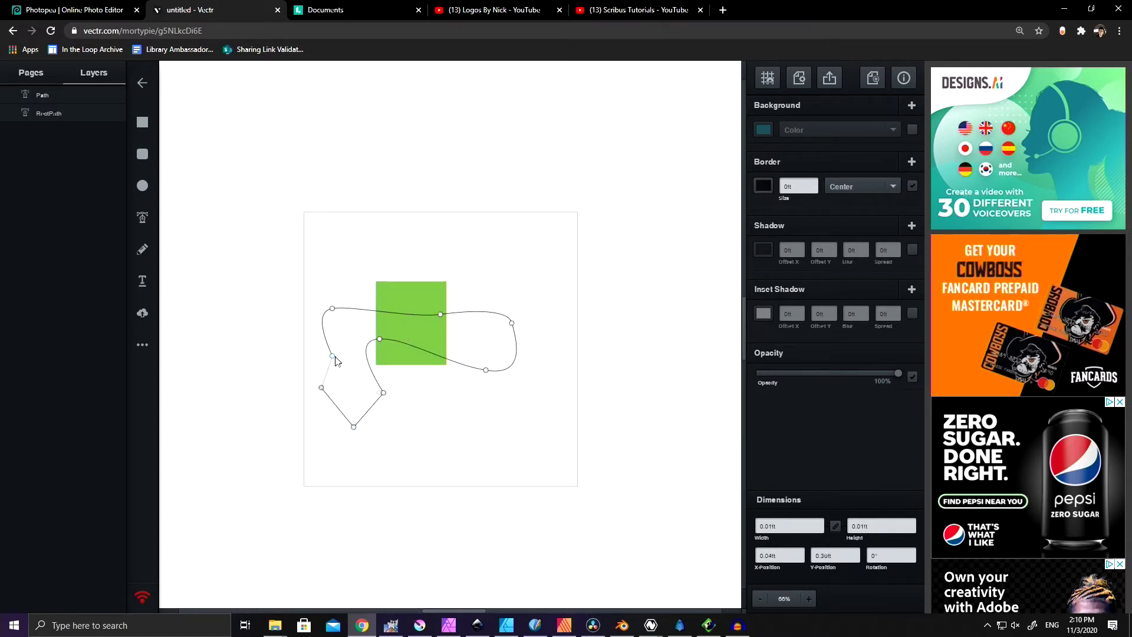
click(333, 356)
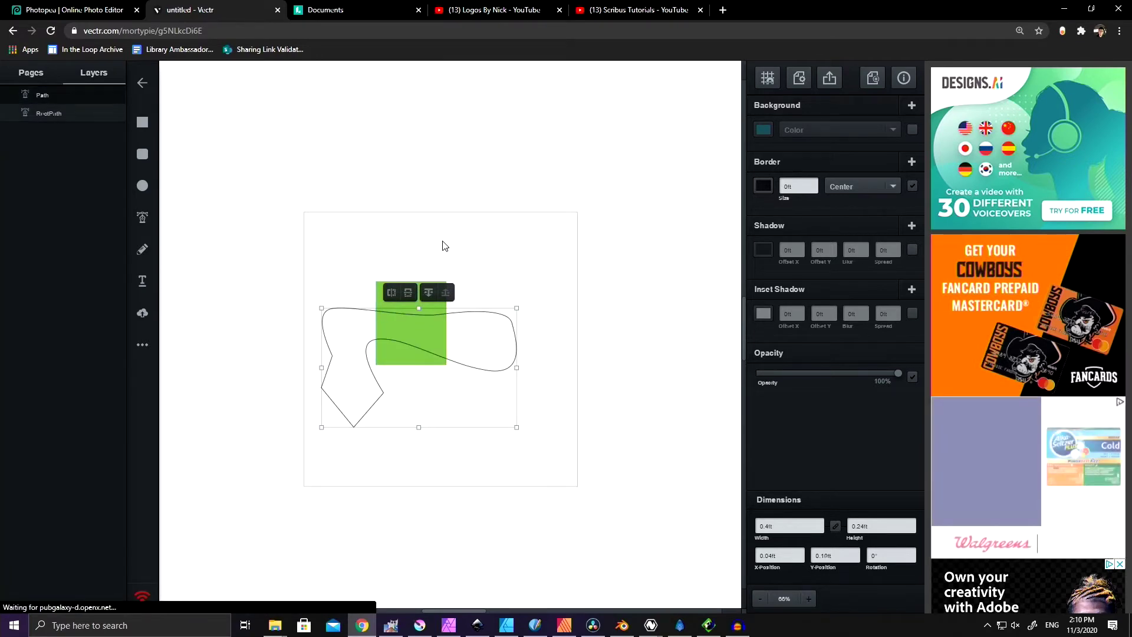
- Try flipping the curved path vertically and horizontally, returning it to its original orientation
click(408, 293)
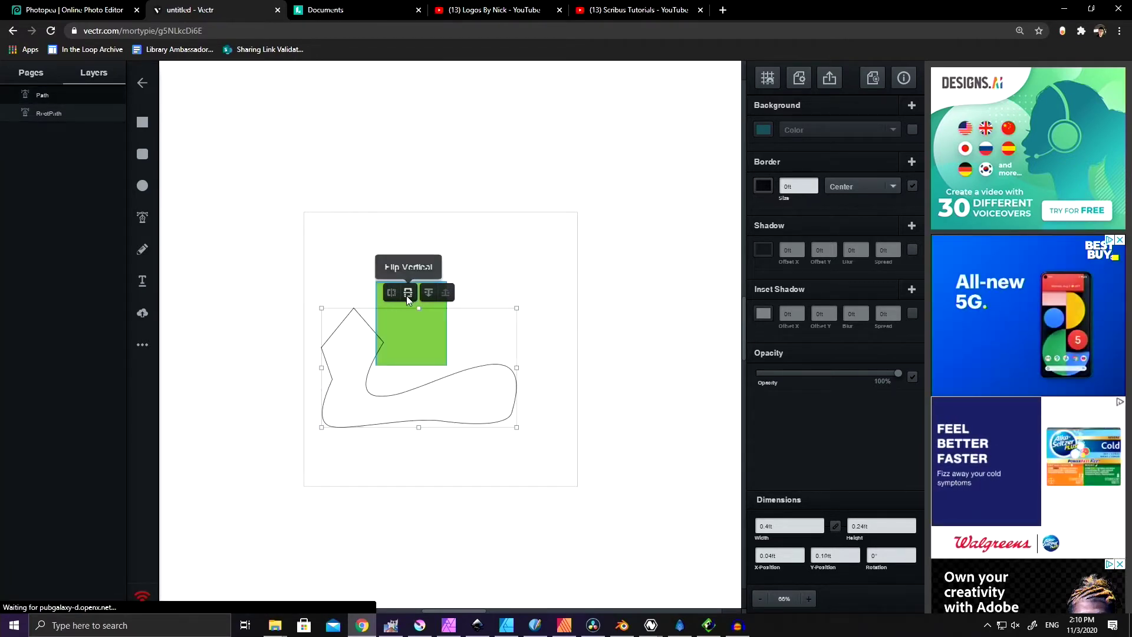
click(408, 293)
click(392, 293)
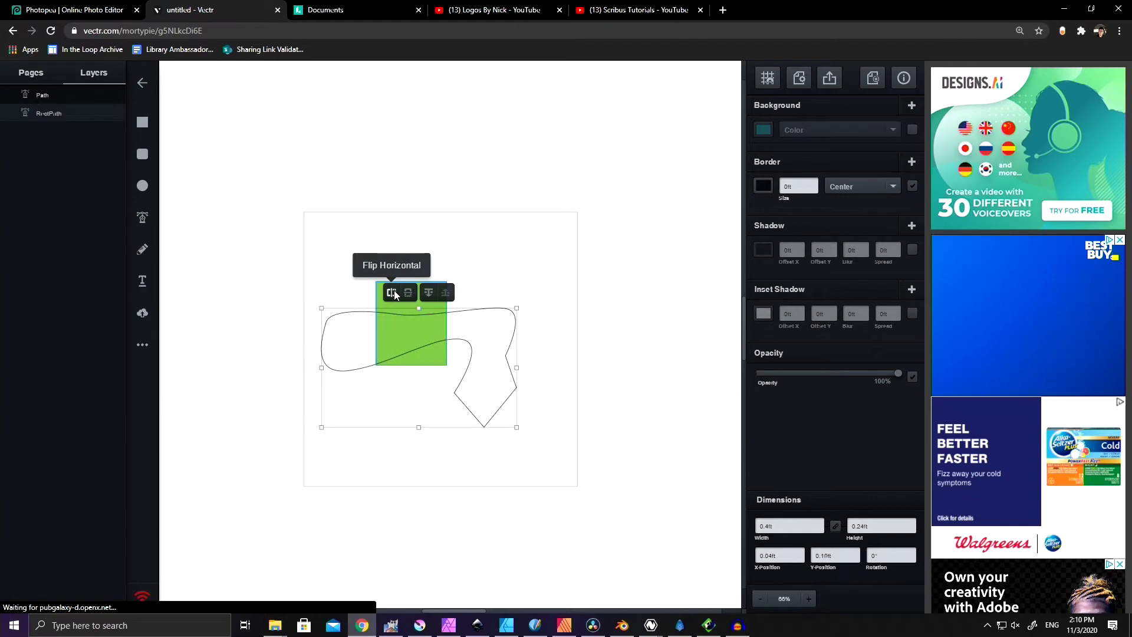
click(392, 293)
click(408, 293)
click(408, 293)
click(393, 293)
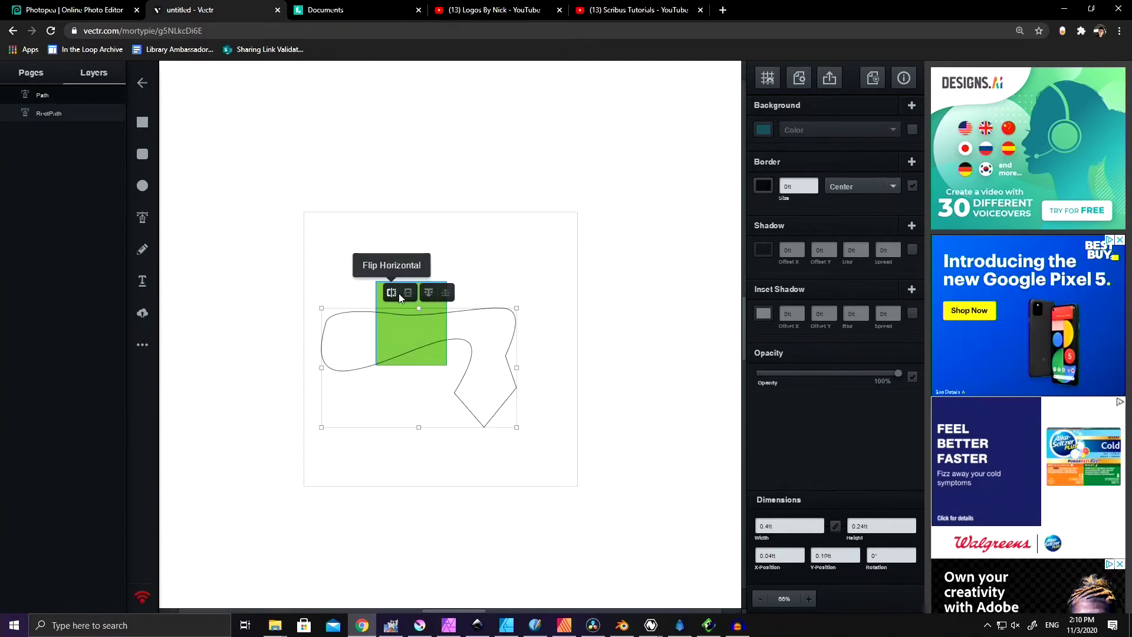
click(396, 293)
- Try sending the curved path behind the green rectangle and restore it in front
click(434, 293)
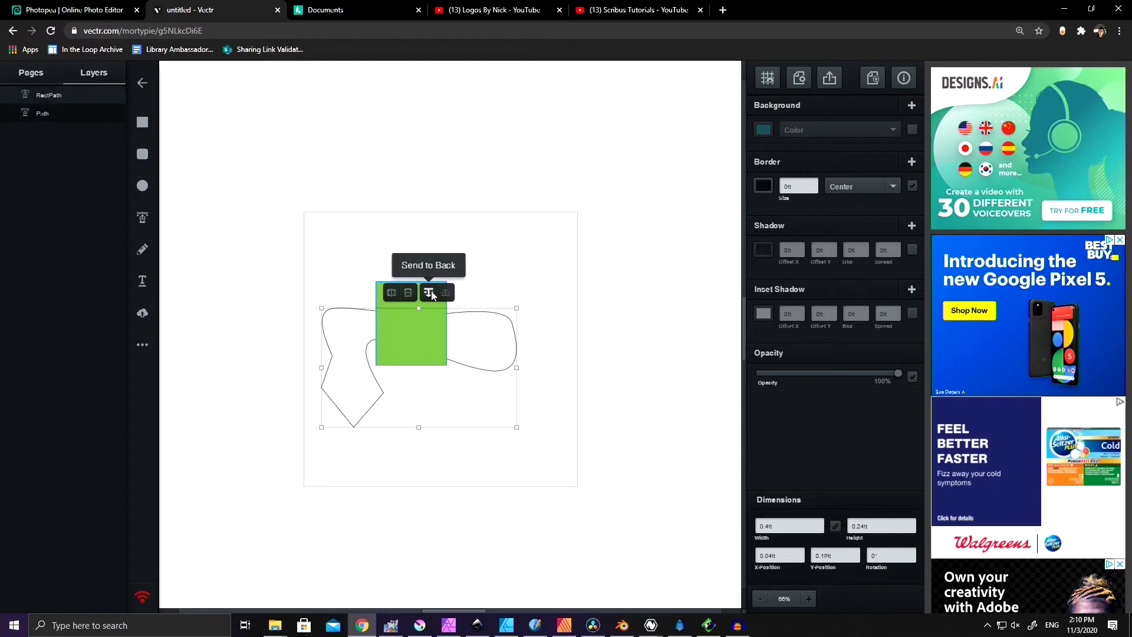
click(408, 293)
click(408, 293)
click(446, 293)
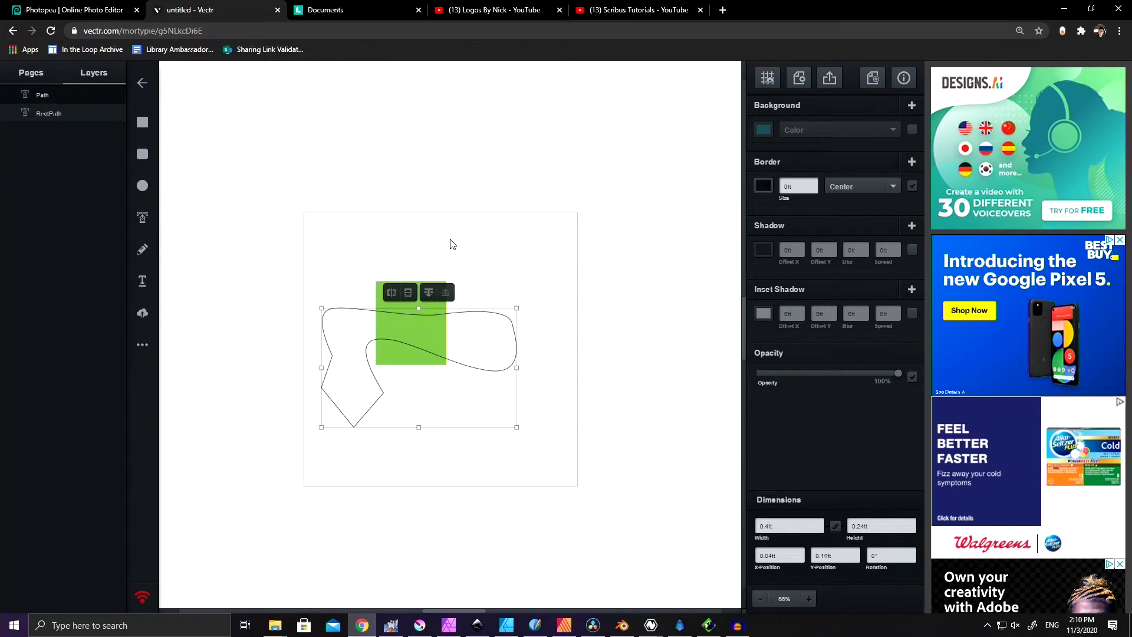
- Select the green rectangle together with the curved path and try out the Boolean operations, including Subtract and Intersect
shift+click(378, 294)
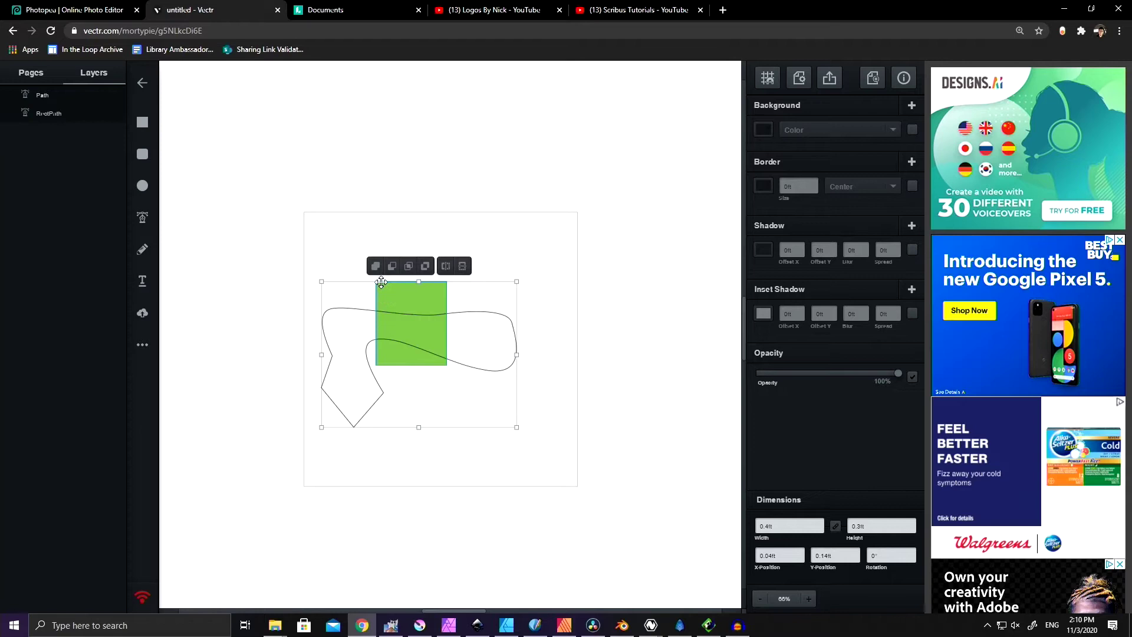
click(391, 267)
click(408, 266)
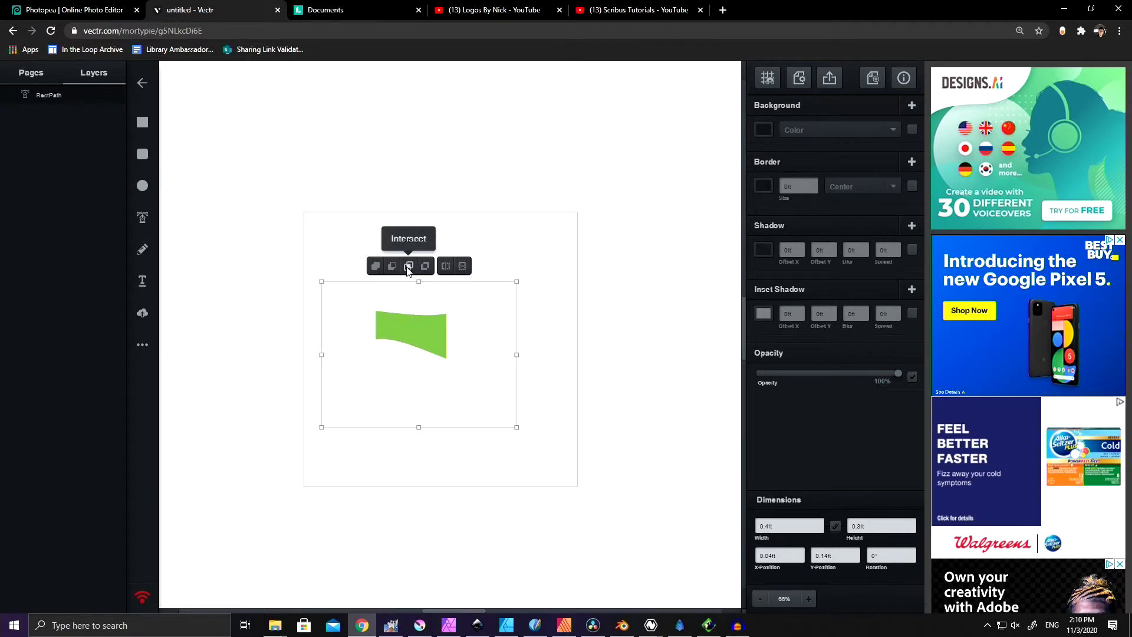
click(424, 266)
click(409, 266)
click(392, 266)
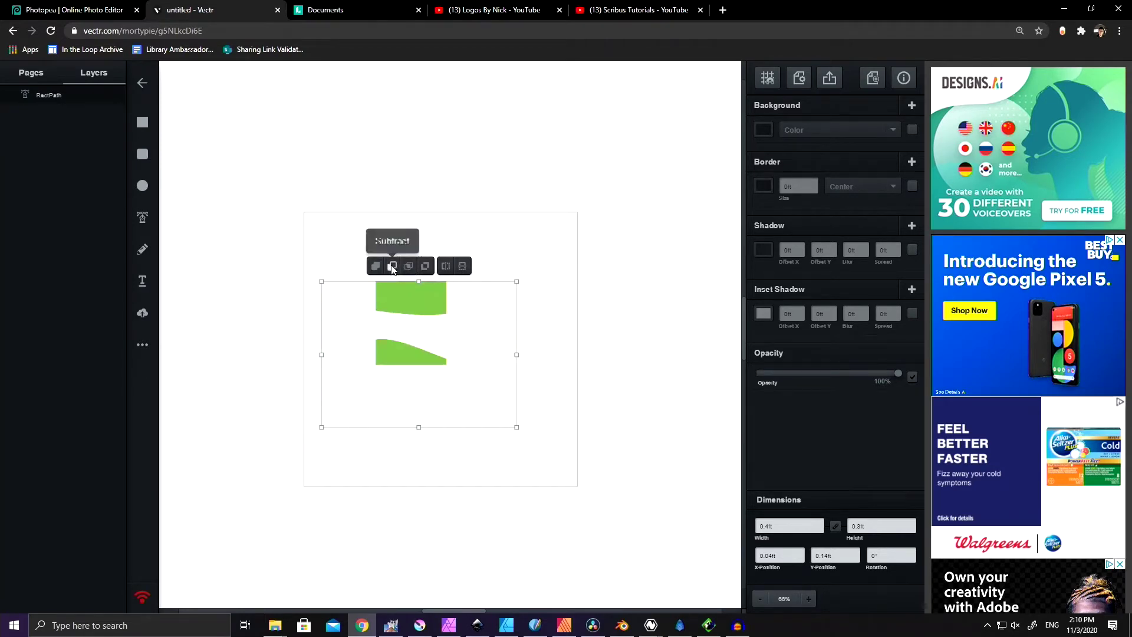
click(375, 266)
click(392, 266)
click(409, 266)
click(424, 266)
click(408, 266)
click(392, 266)
- Try flipping the rectangle and path together horizontally and vertically, then undo the last trial operation and deselect both shapes
click(445, 266)
click(446, 266)
click(462, 266)
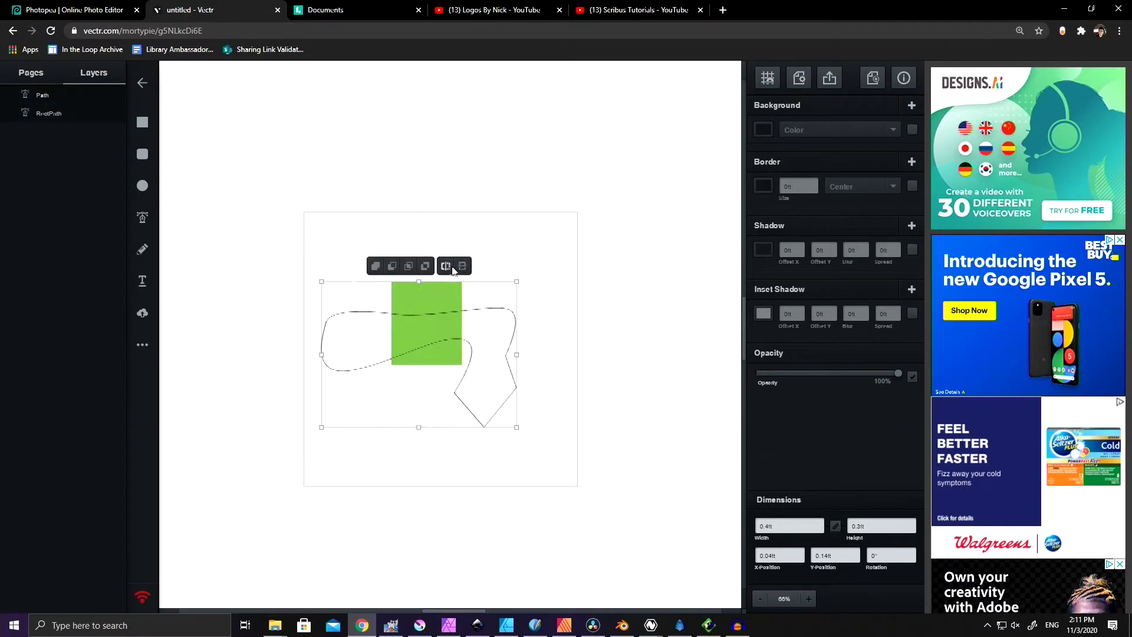
click(462, 266)
click(425, 266)
key(ctrl+z)
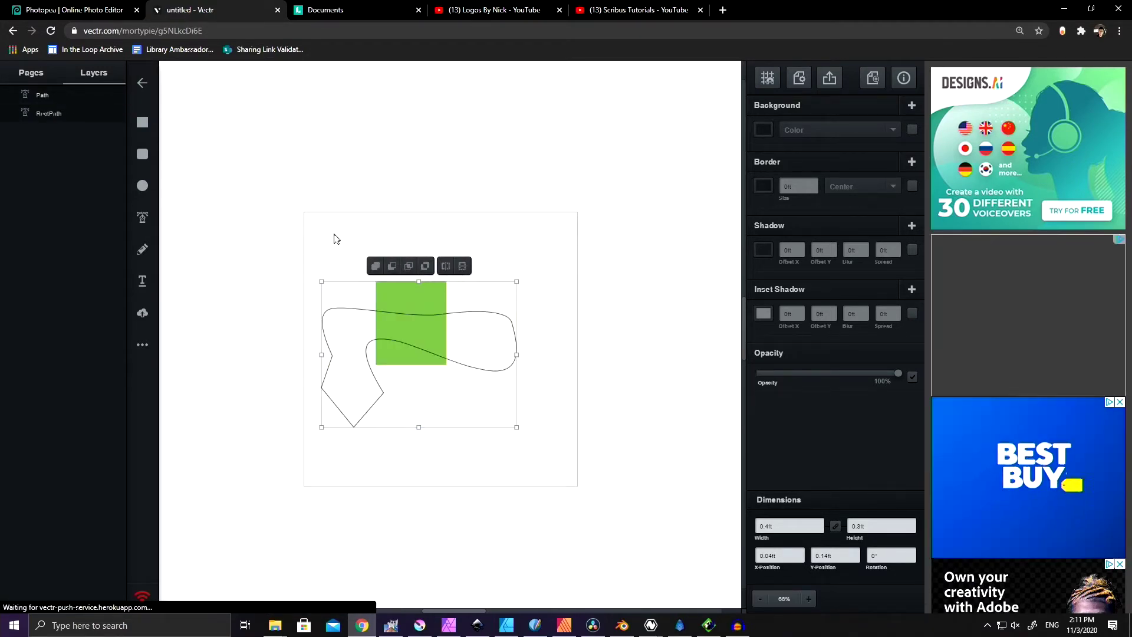
click(332, 238)
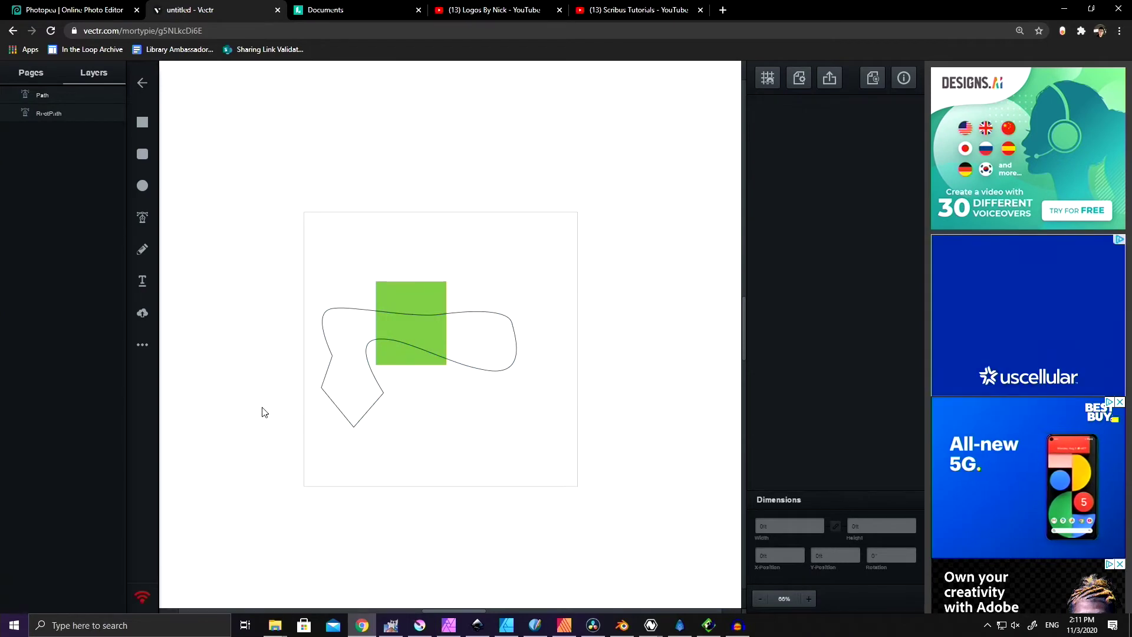
- Edit the nodes of the curved path to round off its pointed lower end
click(337, 408)
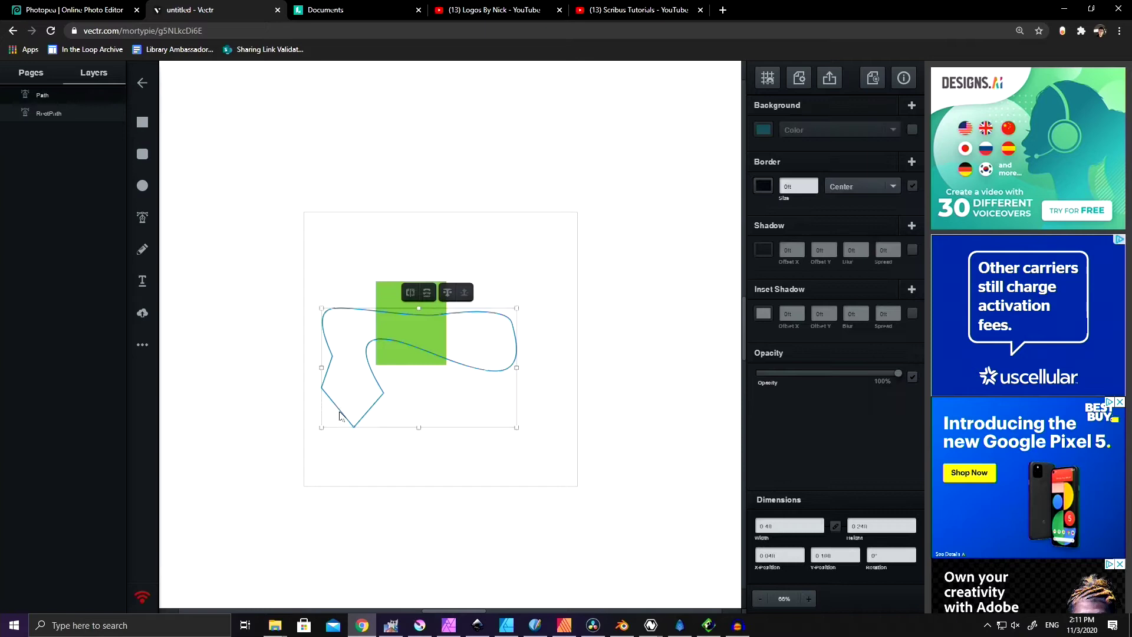
drag(350, 384, 353, 420)
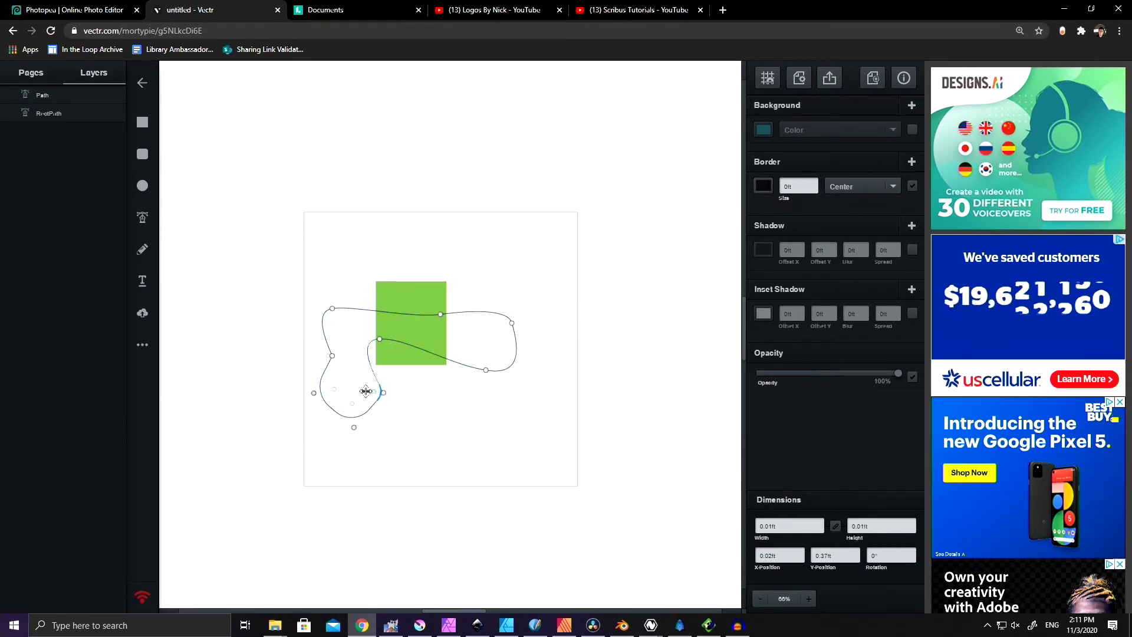
key(Escape)
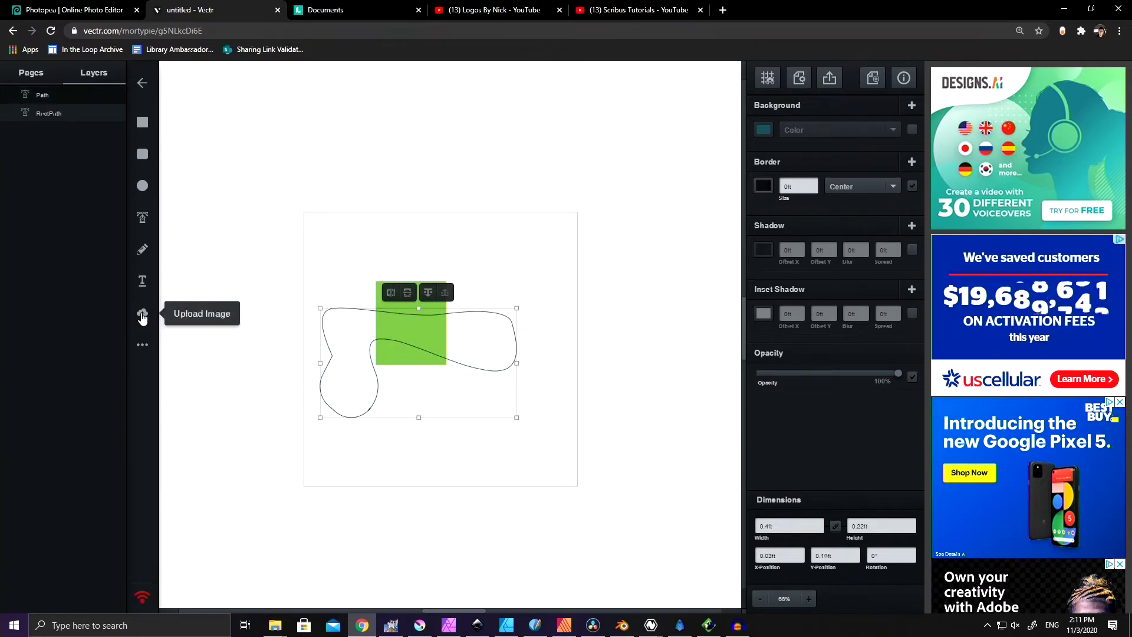
- Bring the photo LibraryFront3_11.8.2017.jpg from File Explorer into the Vectr page
mouse_move(281, 625)
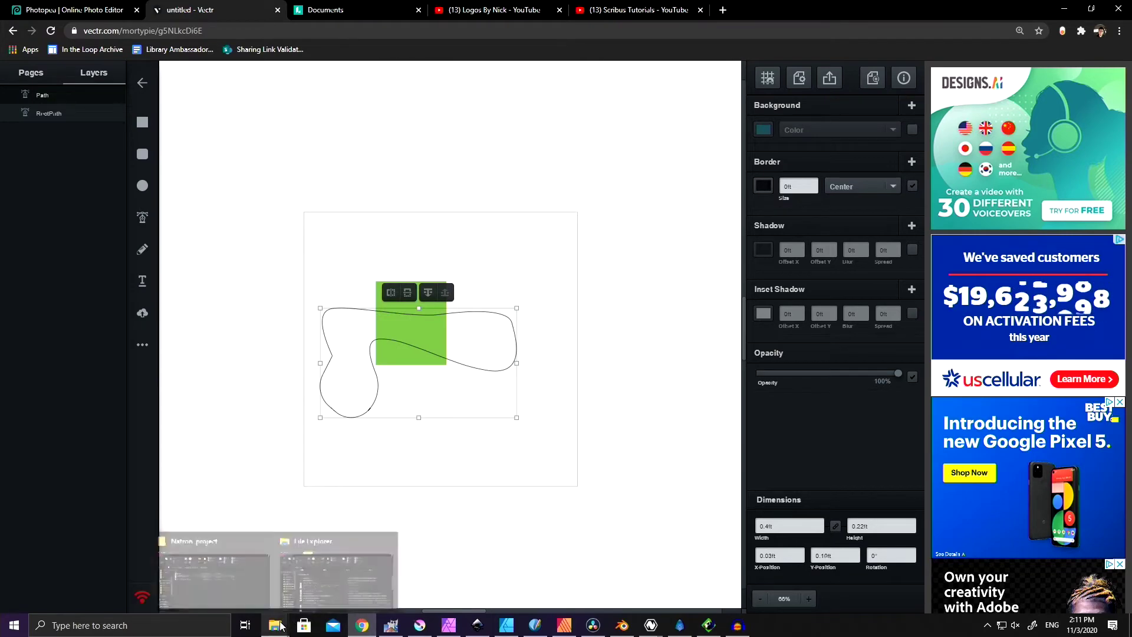
click(336, 571)
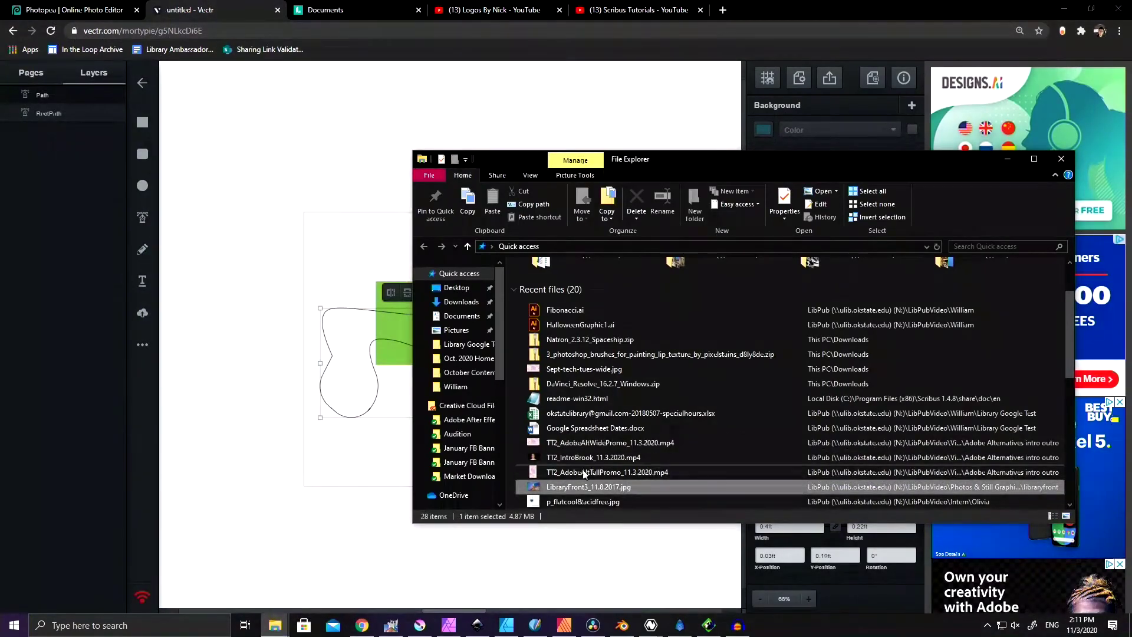
drag(583, 486, 318, 443)
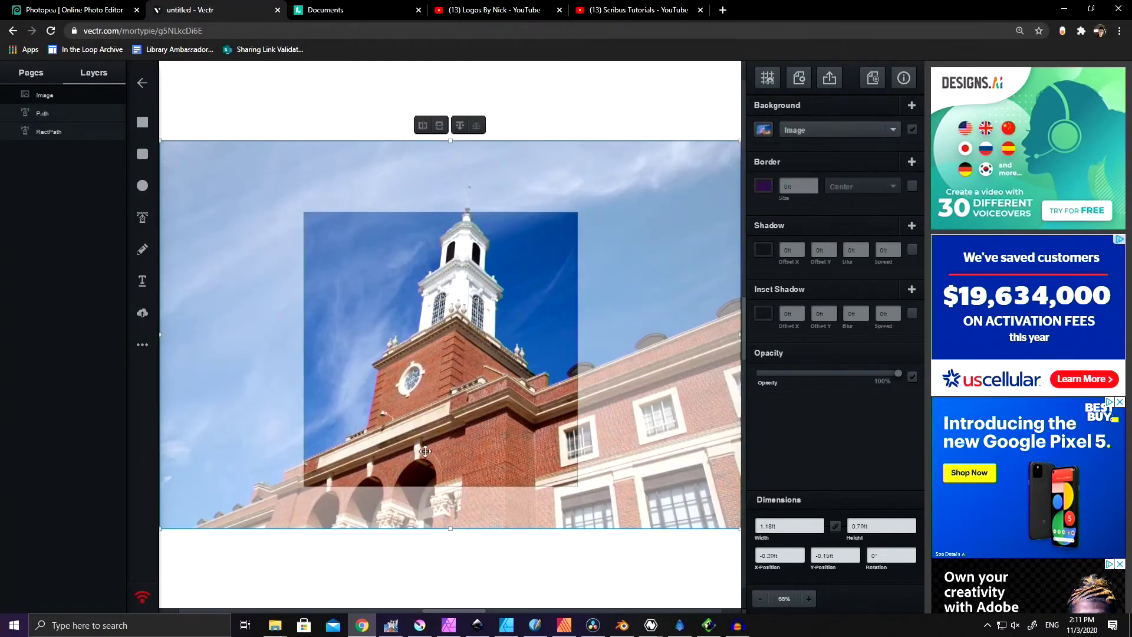
- Send the library photo behind the curved path and move it left to an X position of about -0.43 ft
click(460, 125)
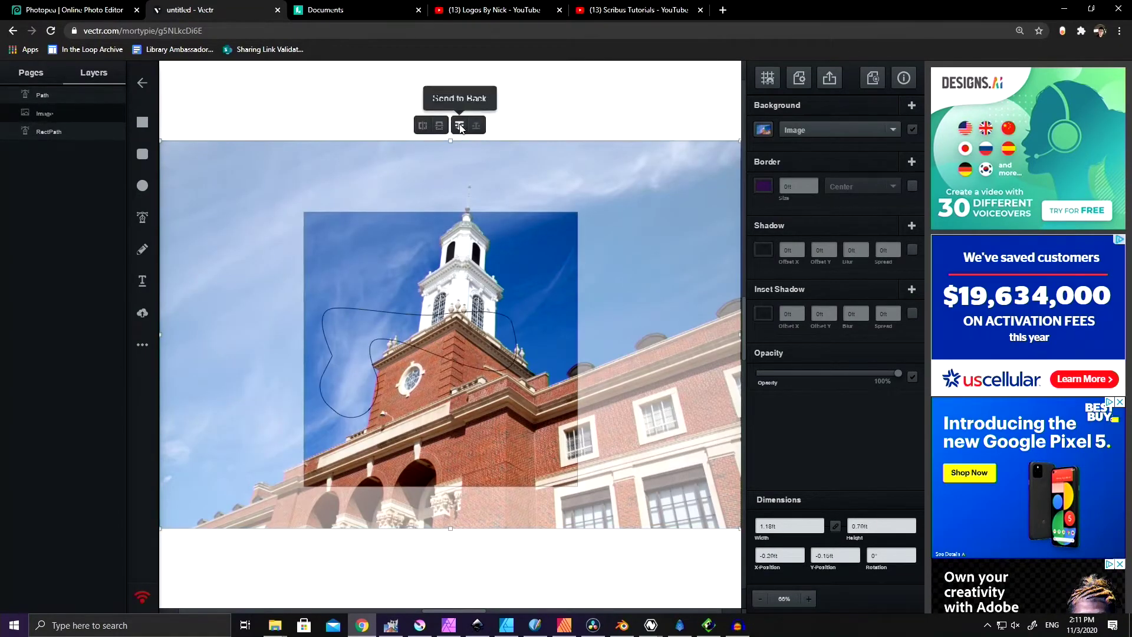
drag(376, 368, 309, 368)
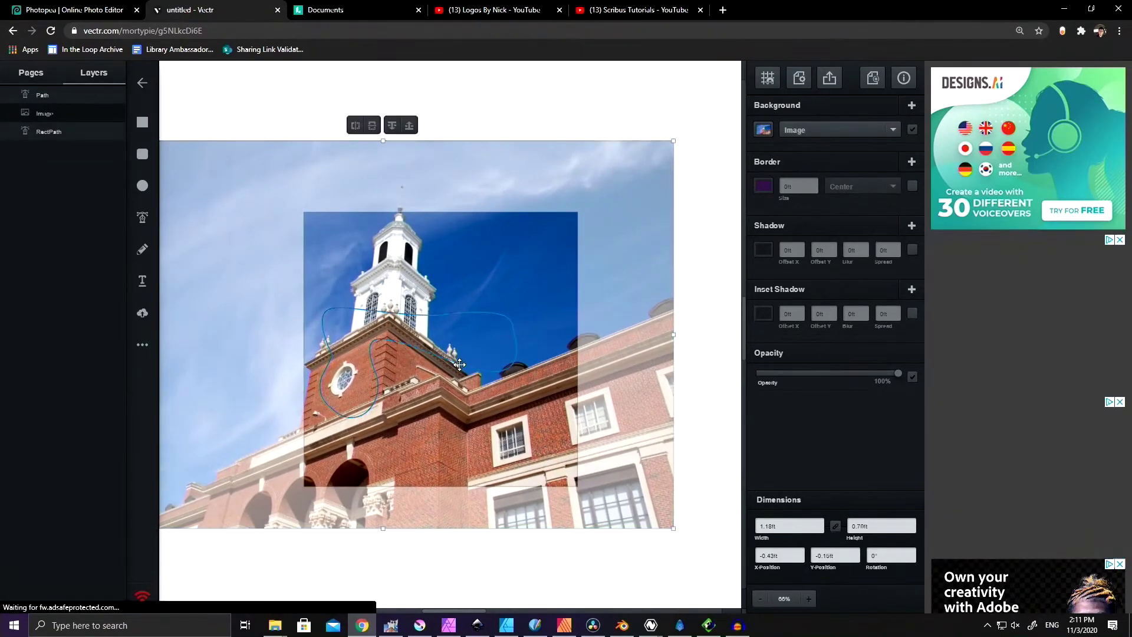
- Try subtracting the curved path from the library photo, and intersect the two to crop the photo to the path's shape
shift+click(511, 369)
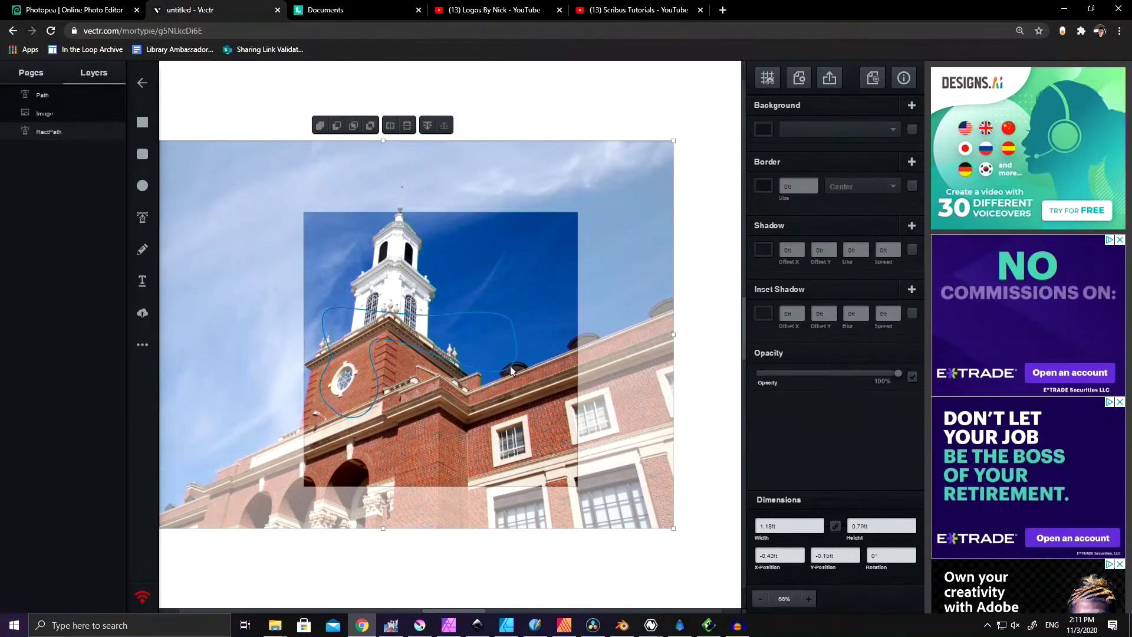
click(337, 126)
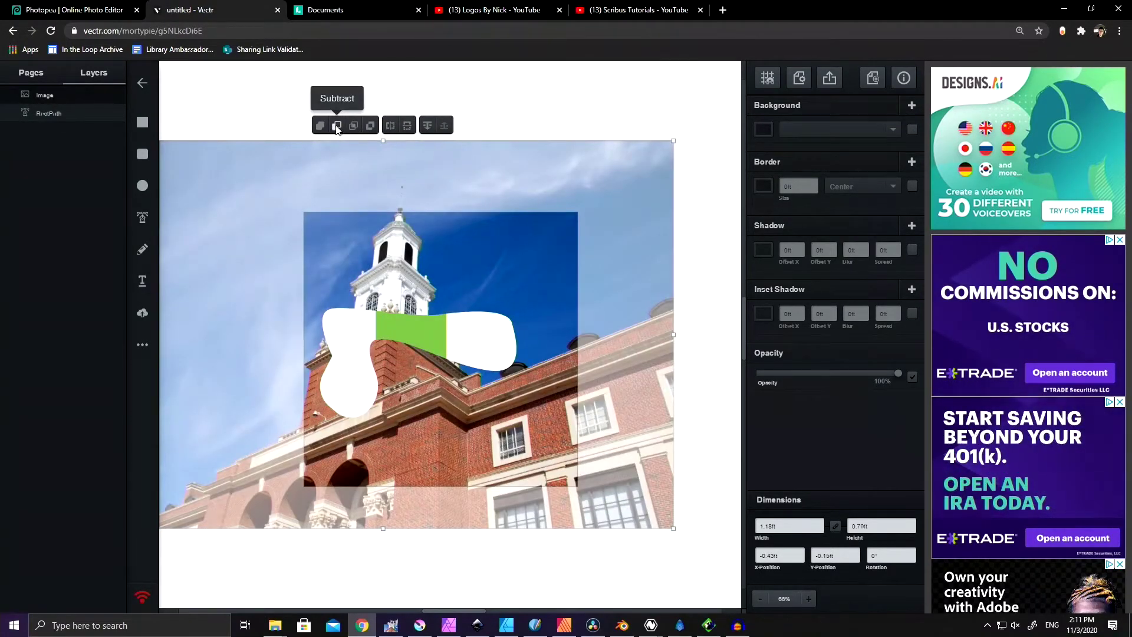
click(354, 126)
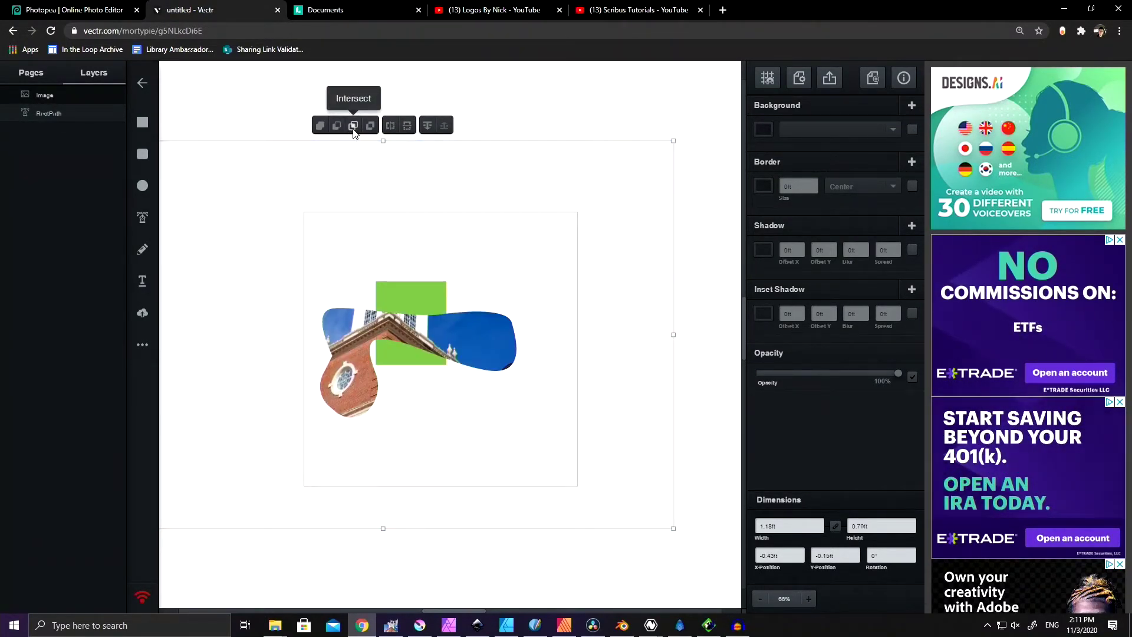
key(ctrl+z)
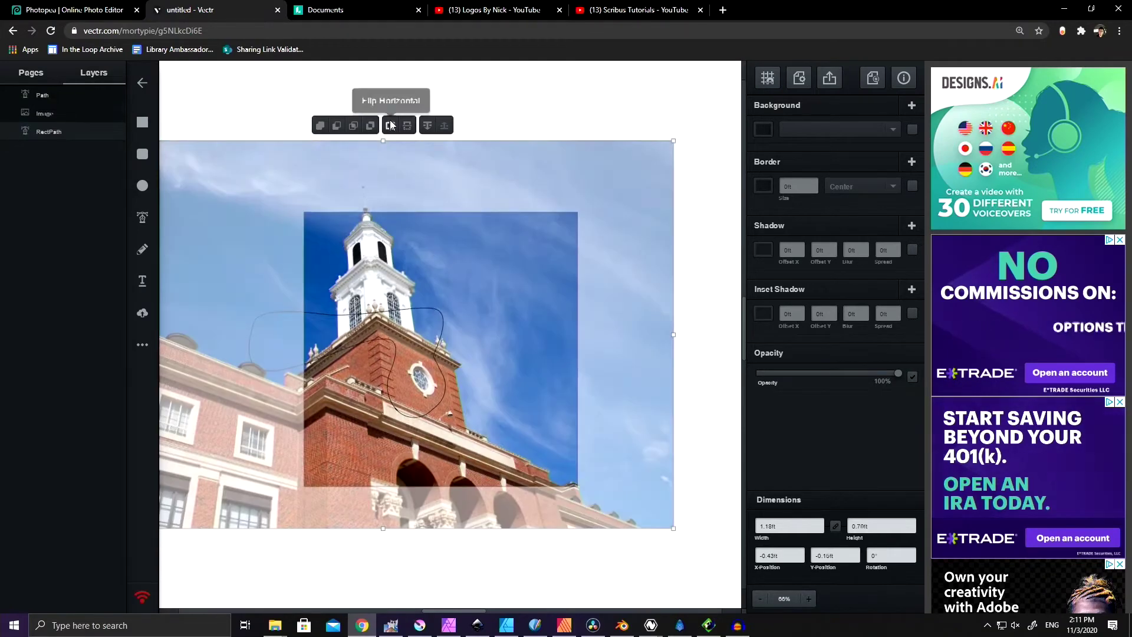
click(353, 126)
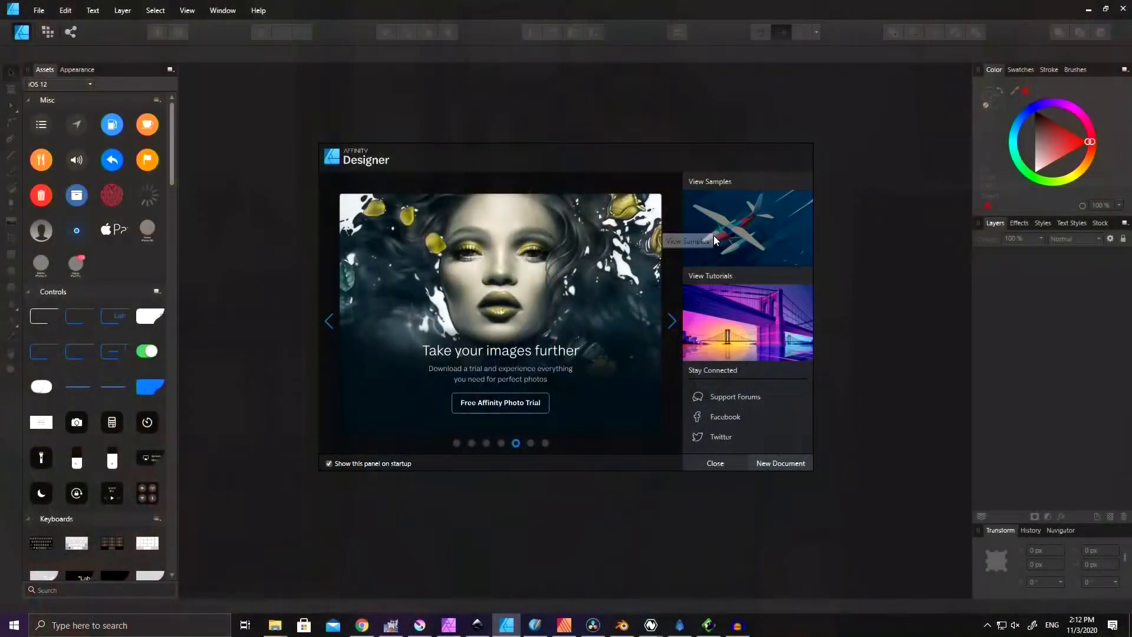
- Open the Sea Plane sample from the Affinity Designer welcome window and bring the whole artwork into view
click(713, 235)
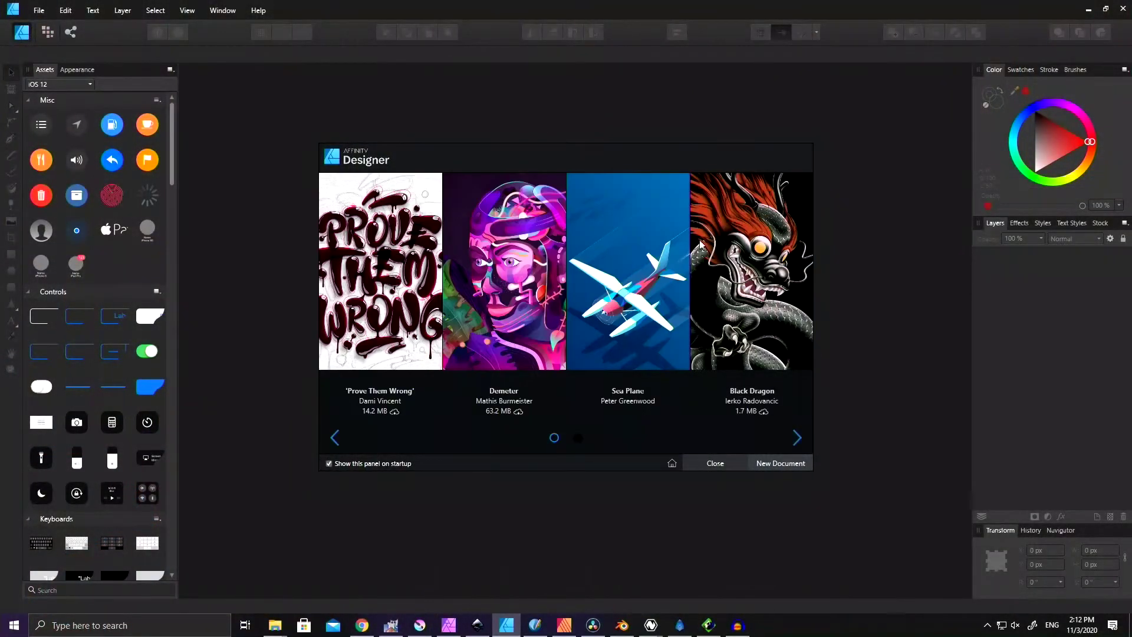
click(632, 326)
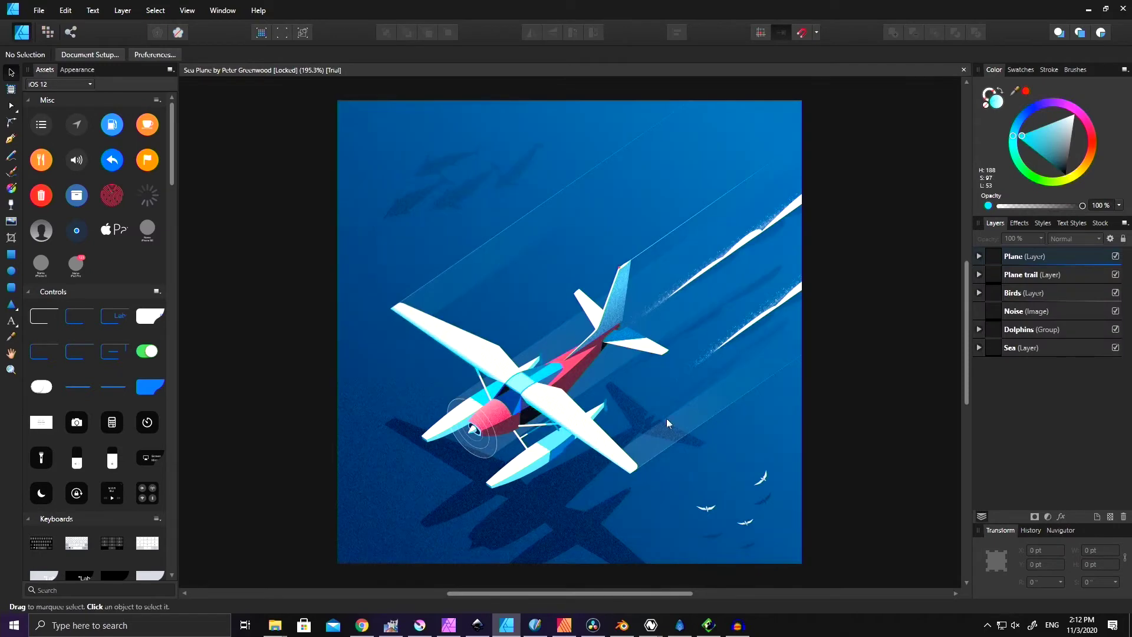
scroll(682, 368, down, 2)
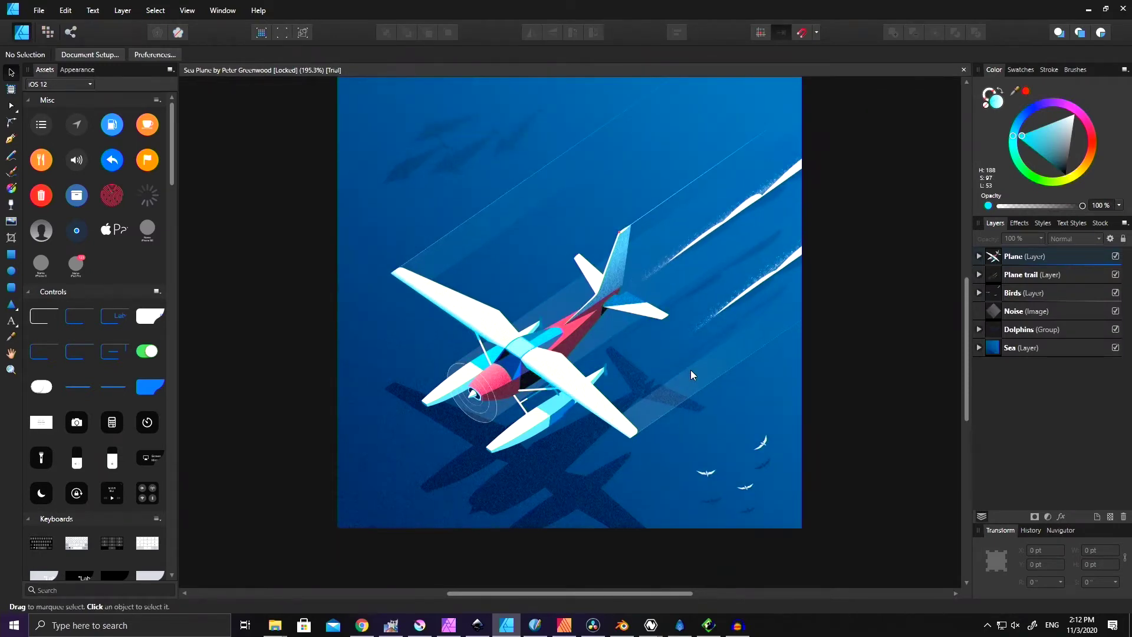
scroll(691, 369, down, 1)
scroll(691, 370, down, 3)
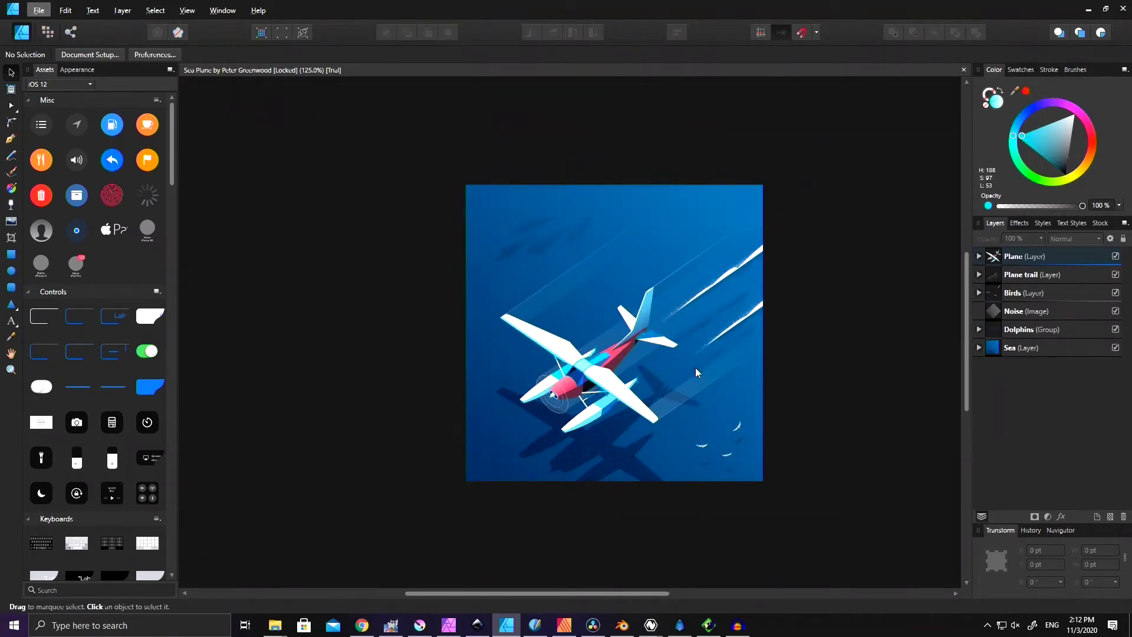
drag(616, 593, 681, 592)
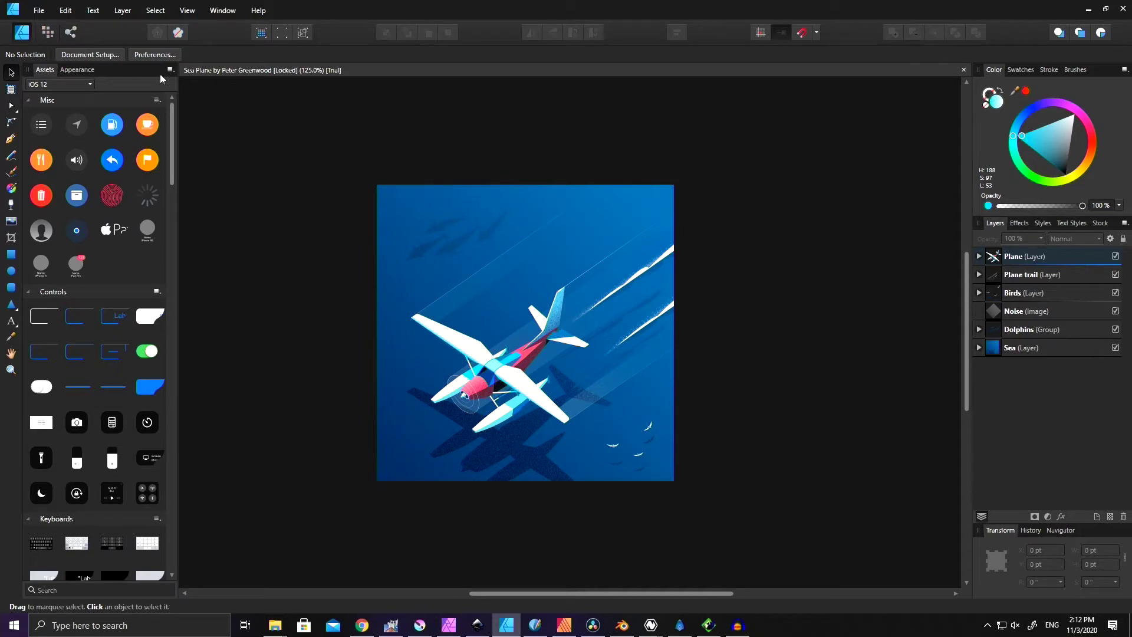
- Turn off Clip to Canvas for the Sea Plane artwork and look over the parts extending beyond the page
click(185, 10)
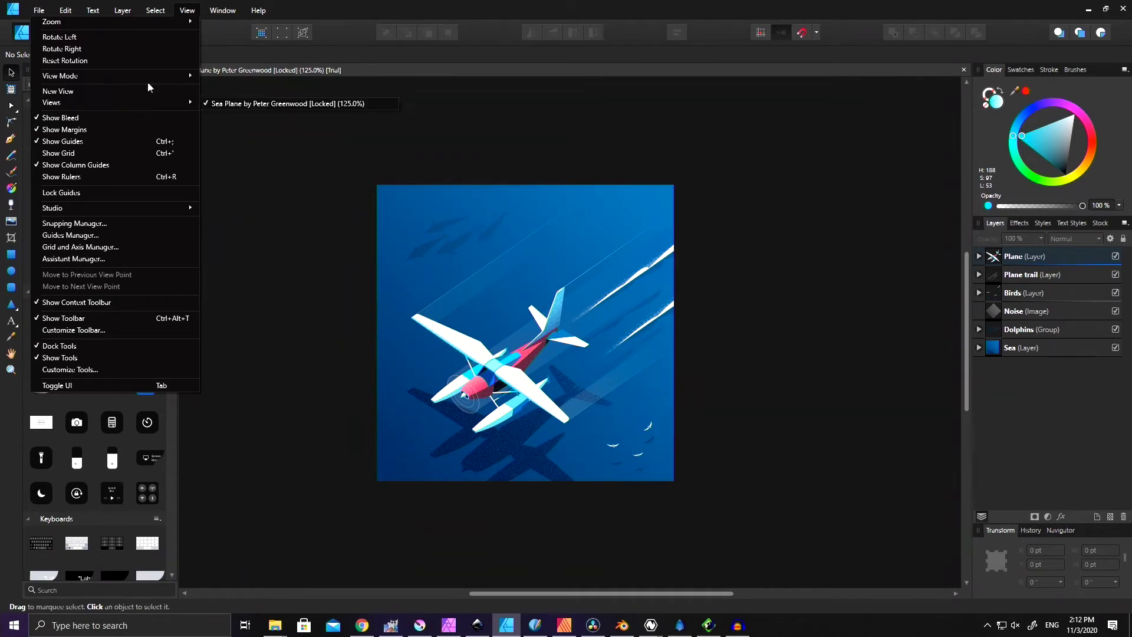
mouse_move(151, 76)
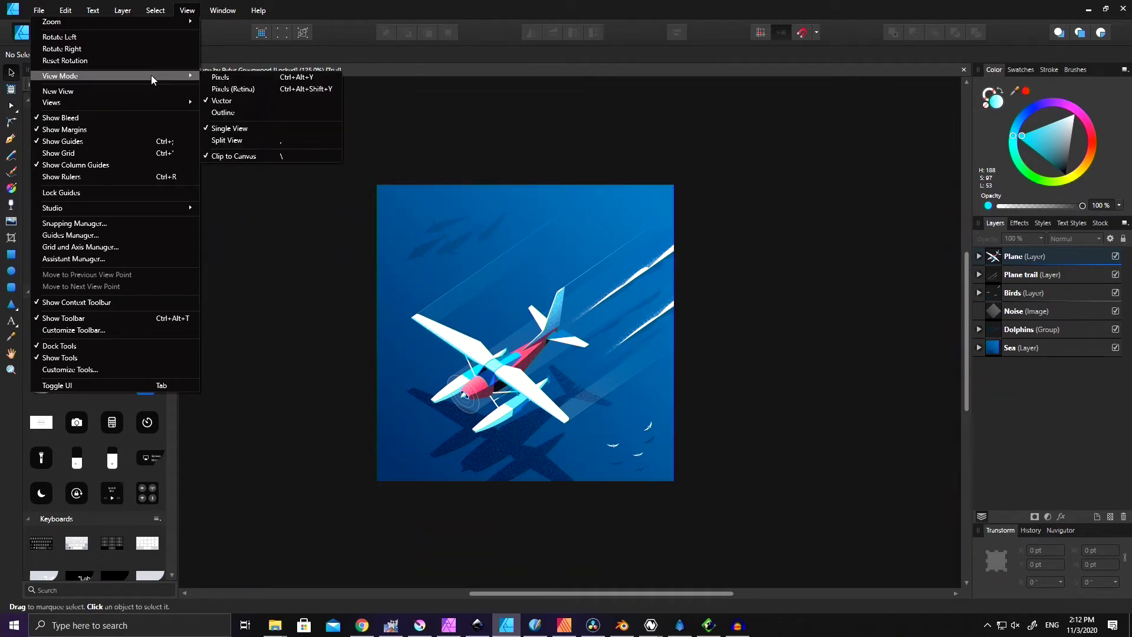
click(244, 157)
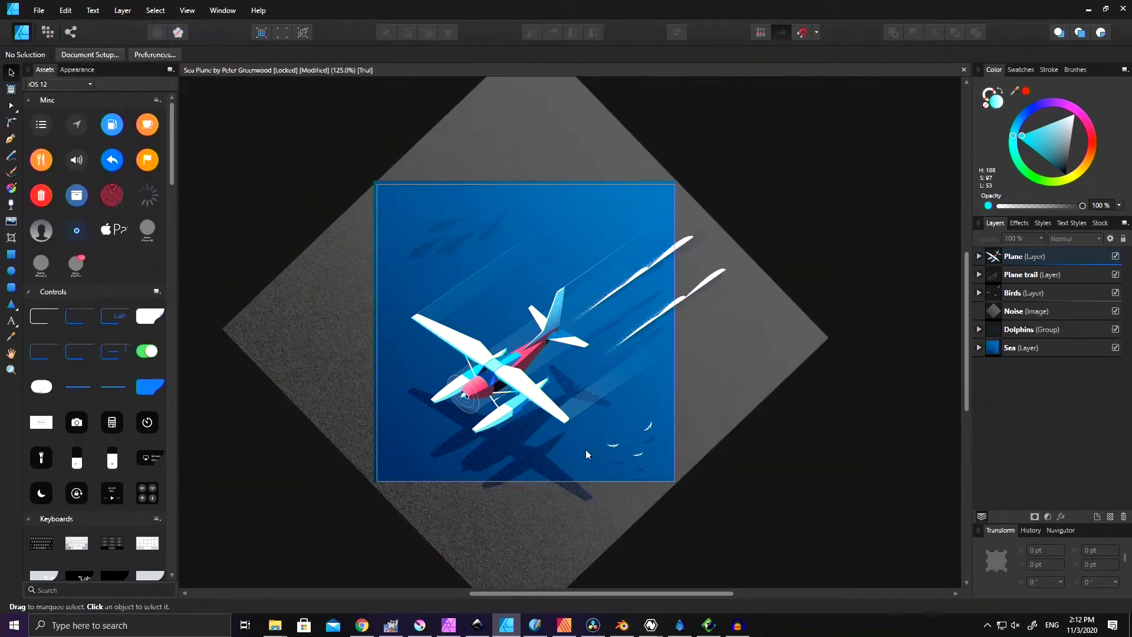
scroll(543, 453, down, 2)
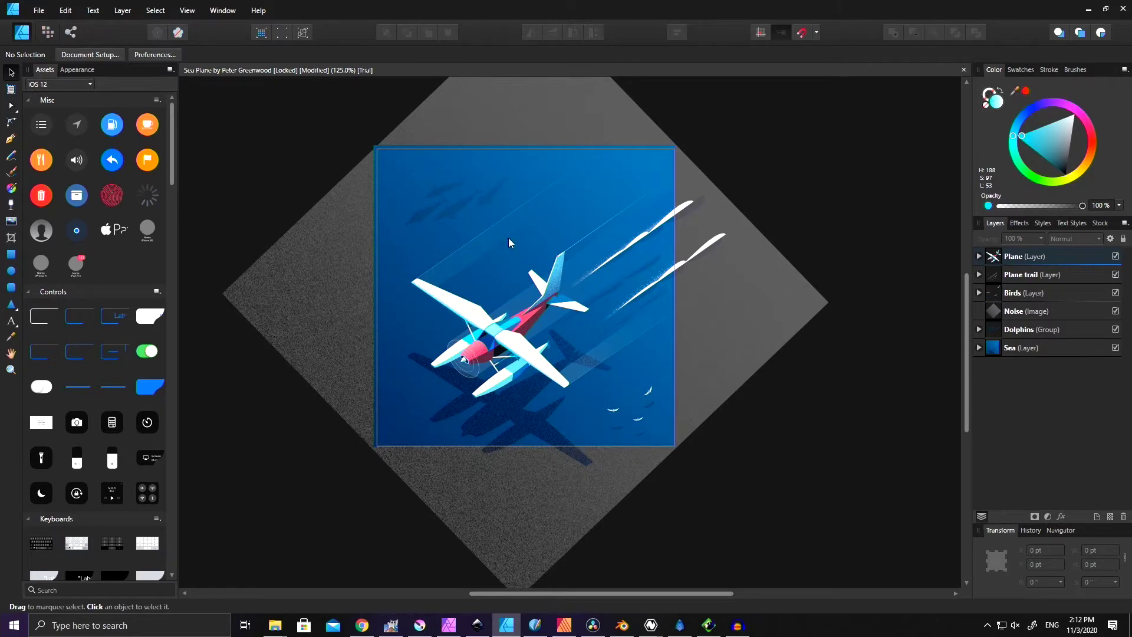
scroll(505, 248, up, 2)
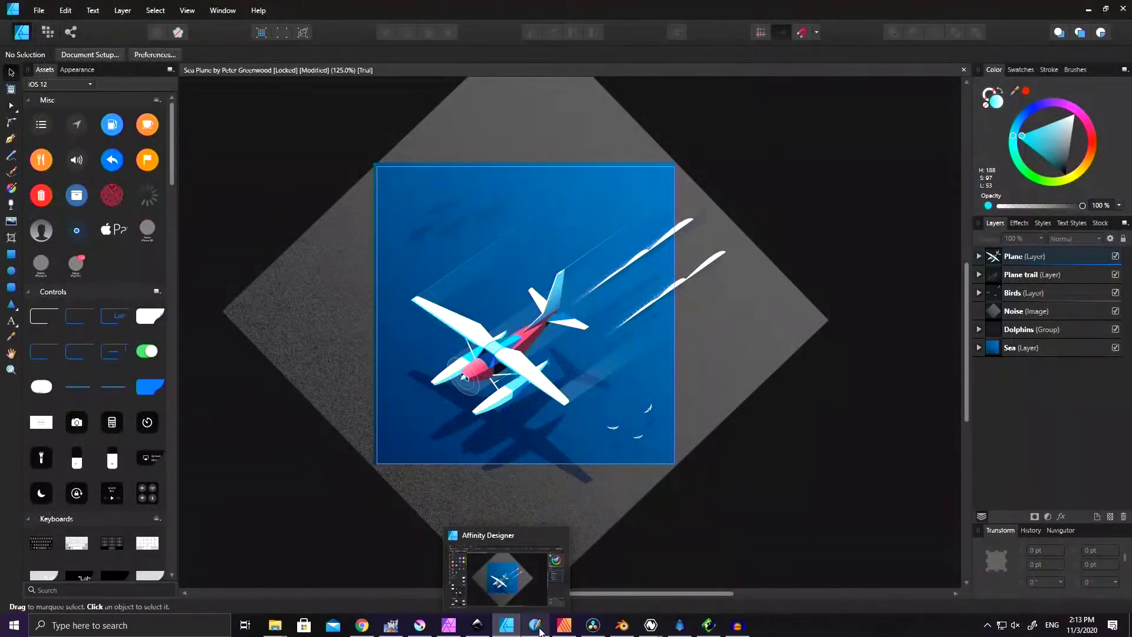
- Switch to Scribus and set the new document's default unit to inches, width to 8.5 in and height to 11 in
mouse_move(540, 632)
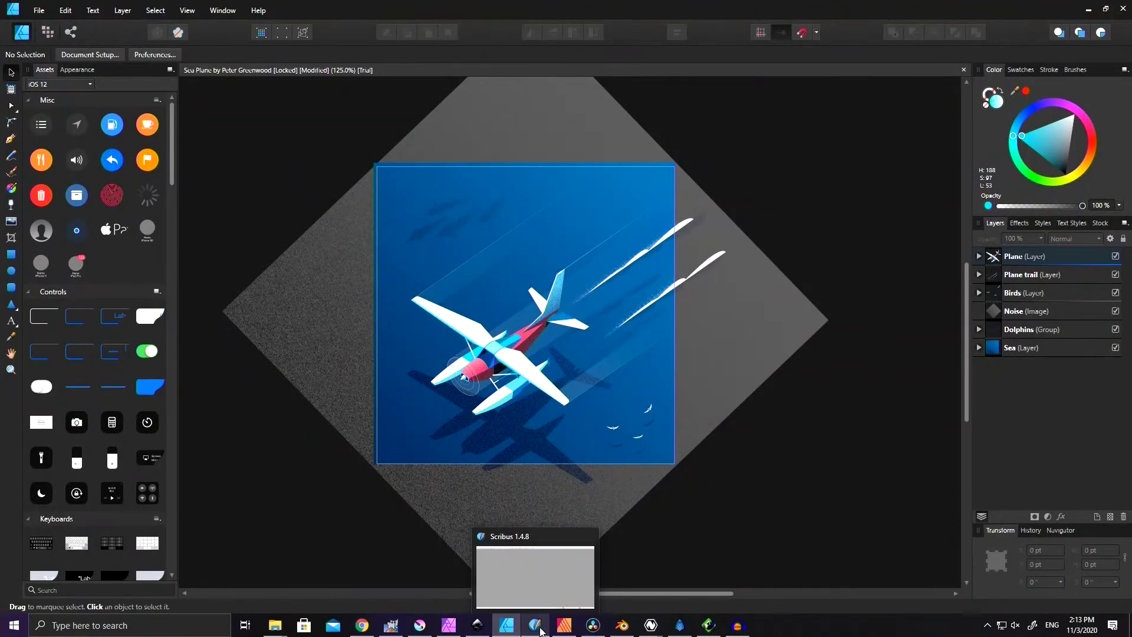
click(540, 630)
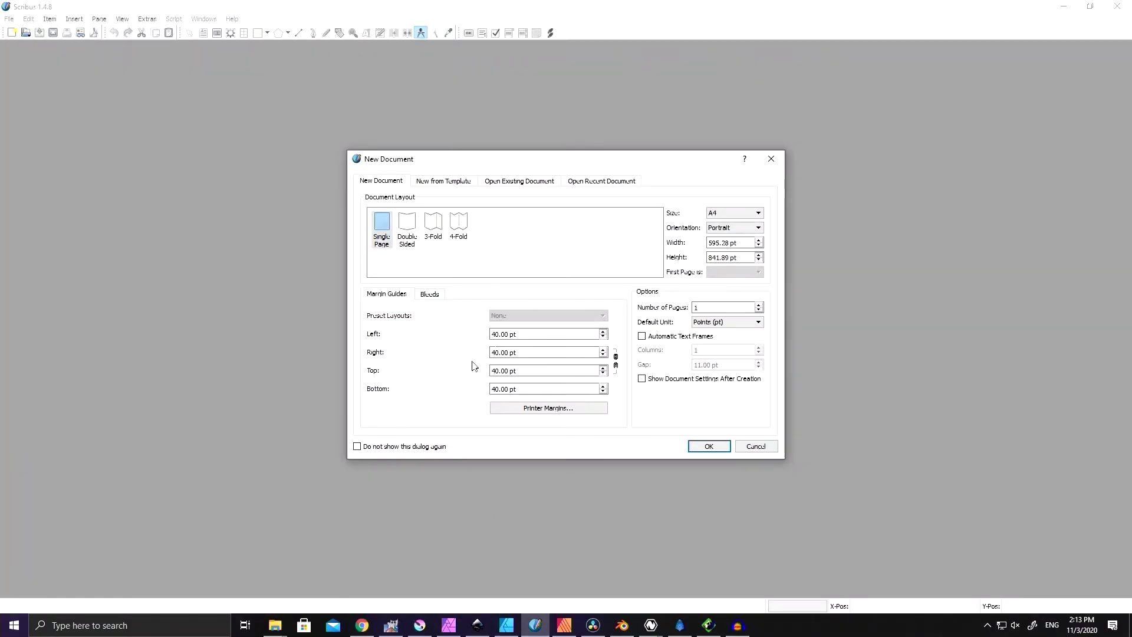
click(733, 322)
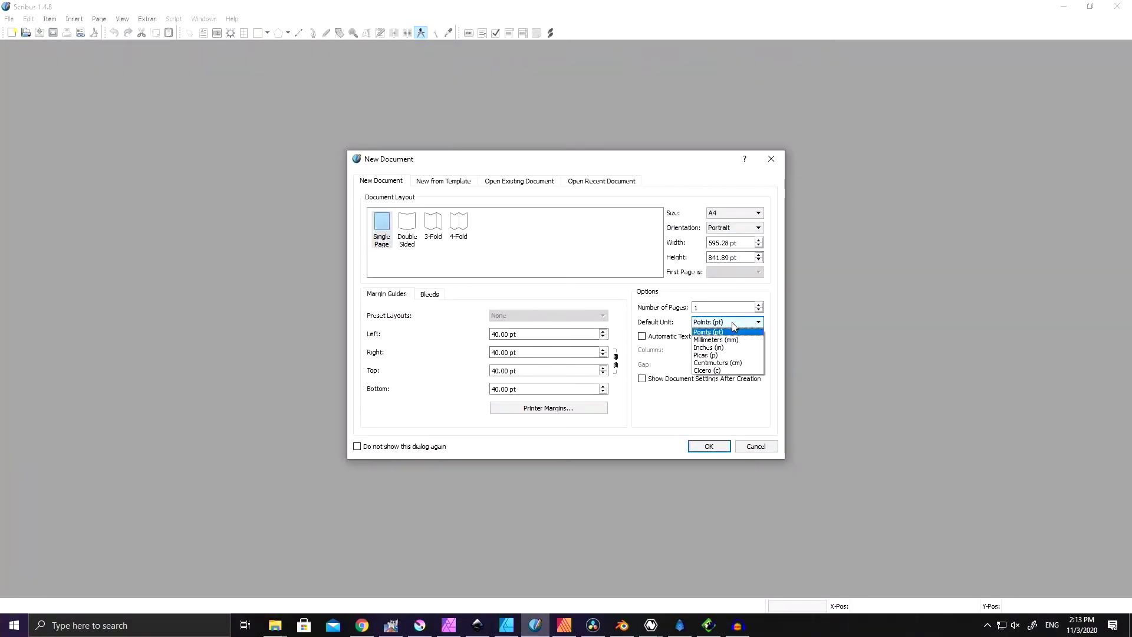
click(717, 347)
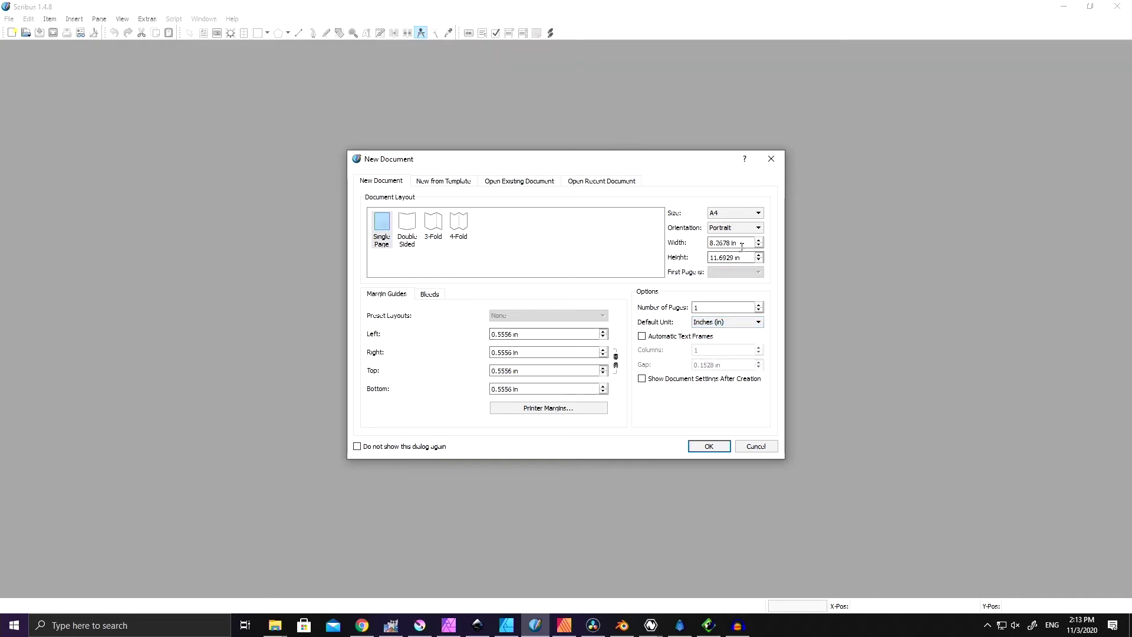
mouse_move(716, 244)
mouse_down()
mouse_move(754, 245)
mouse_move(715, 258)
mouse_up()
text(.5000)
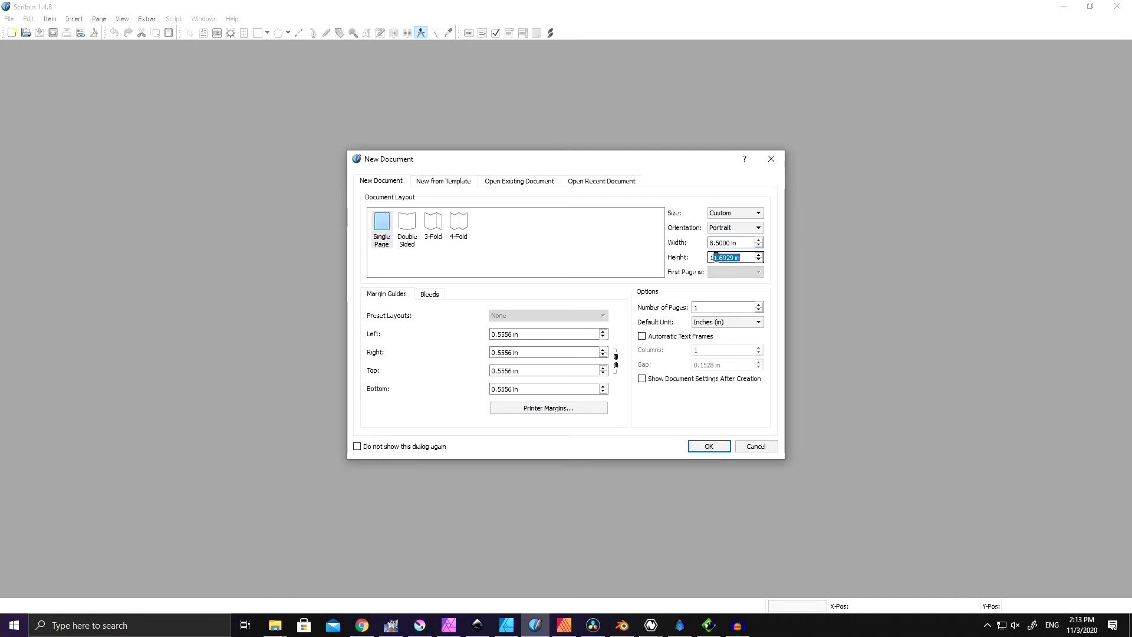
key(BackSpace)
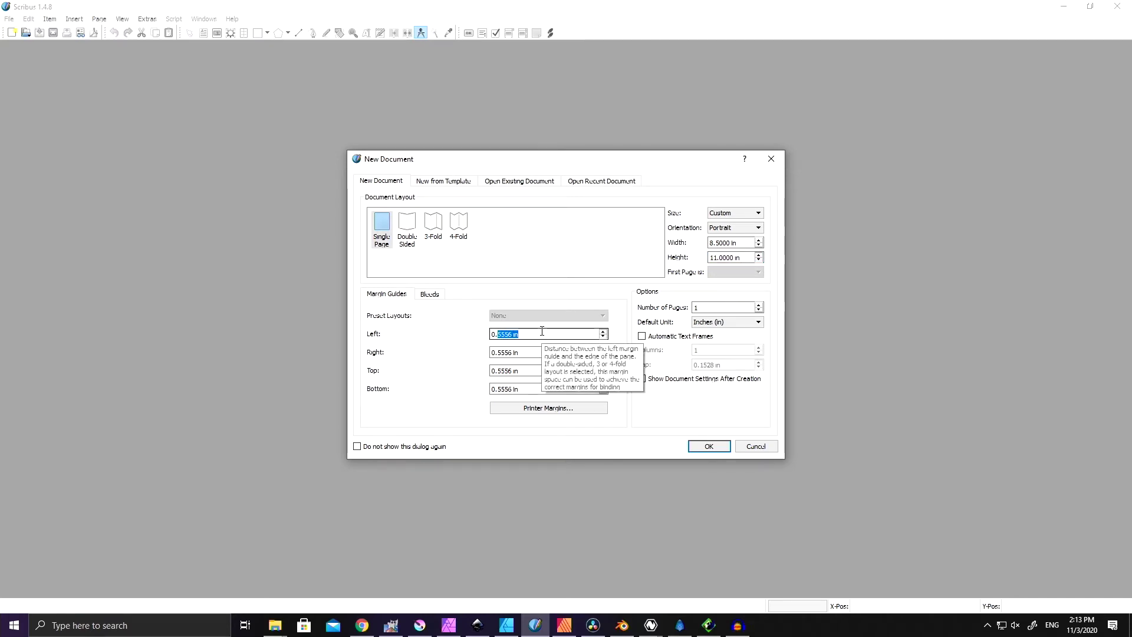
- Set the left margin to 0.5 in, link all four margins to that value, and create the single-page document
text(5)
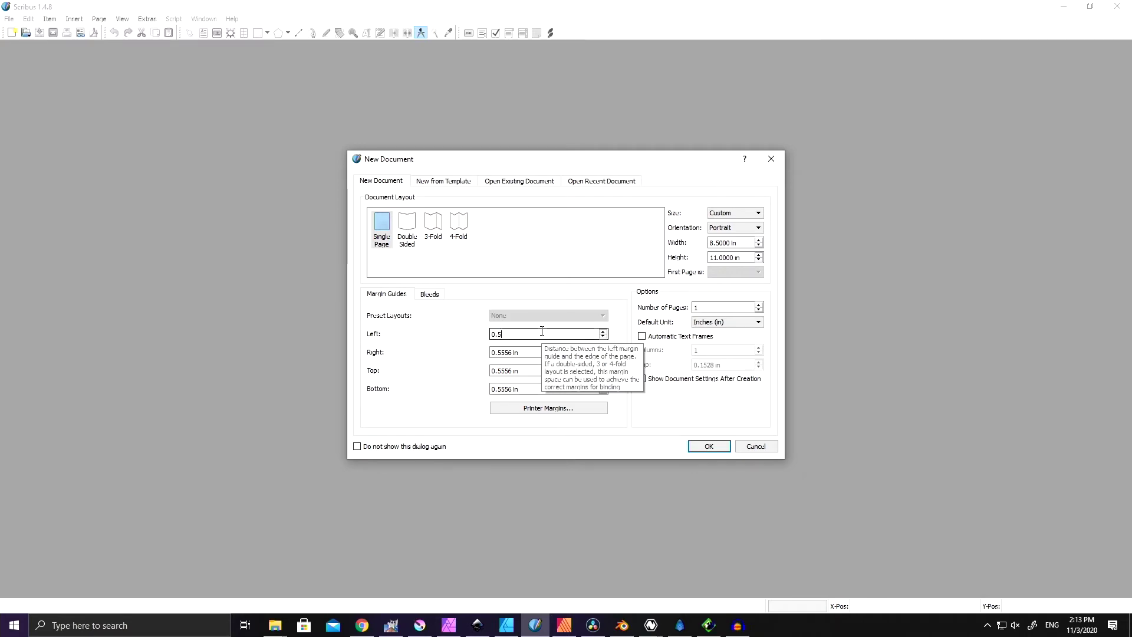
click(722, 255)
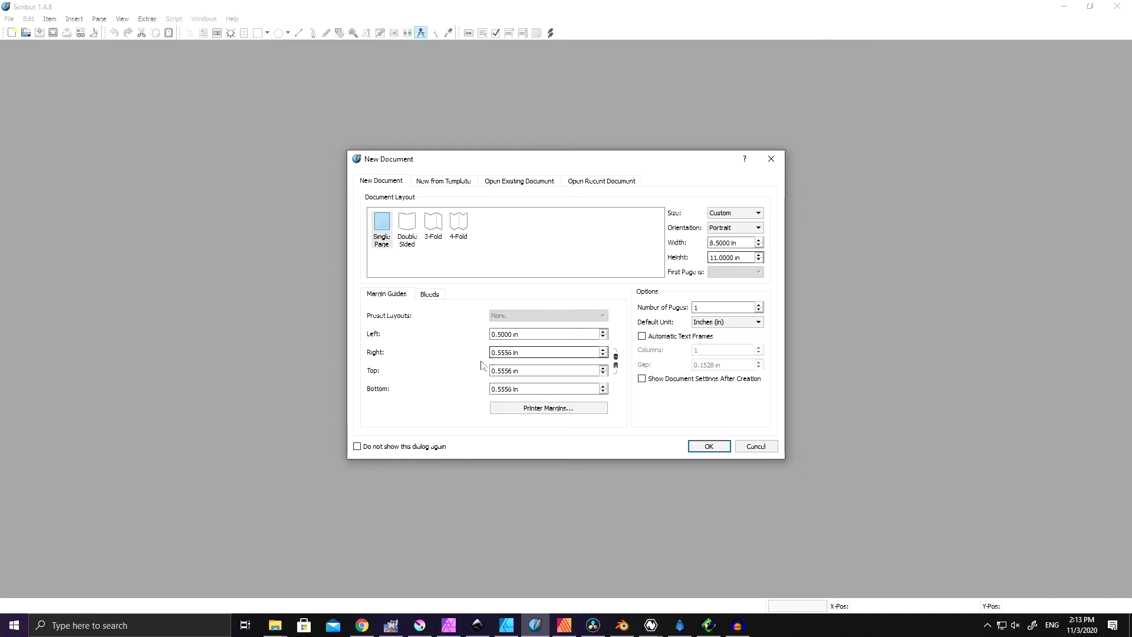
click(616, 361)
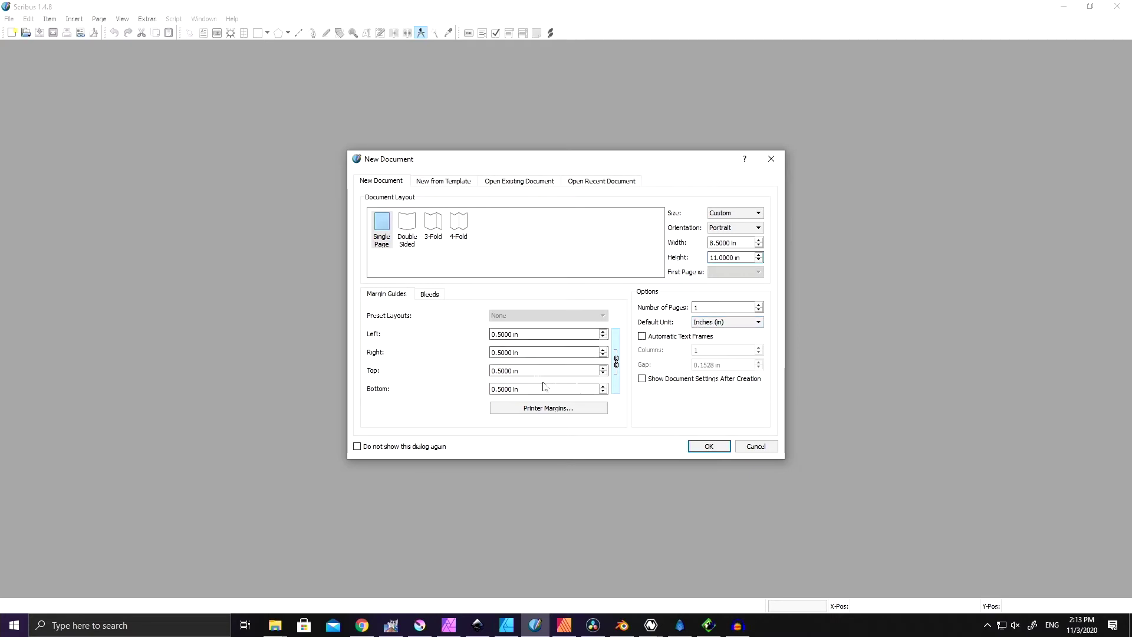
click(723, 322)
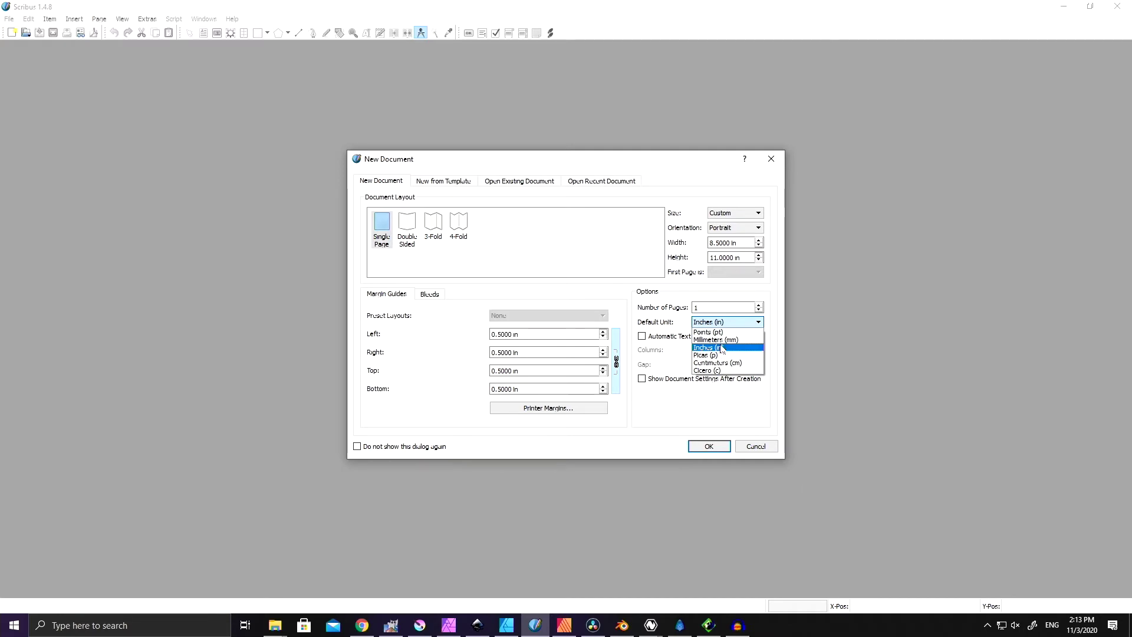
click(713, 348)
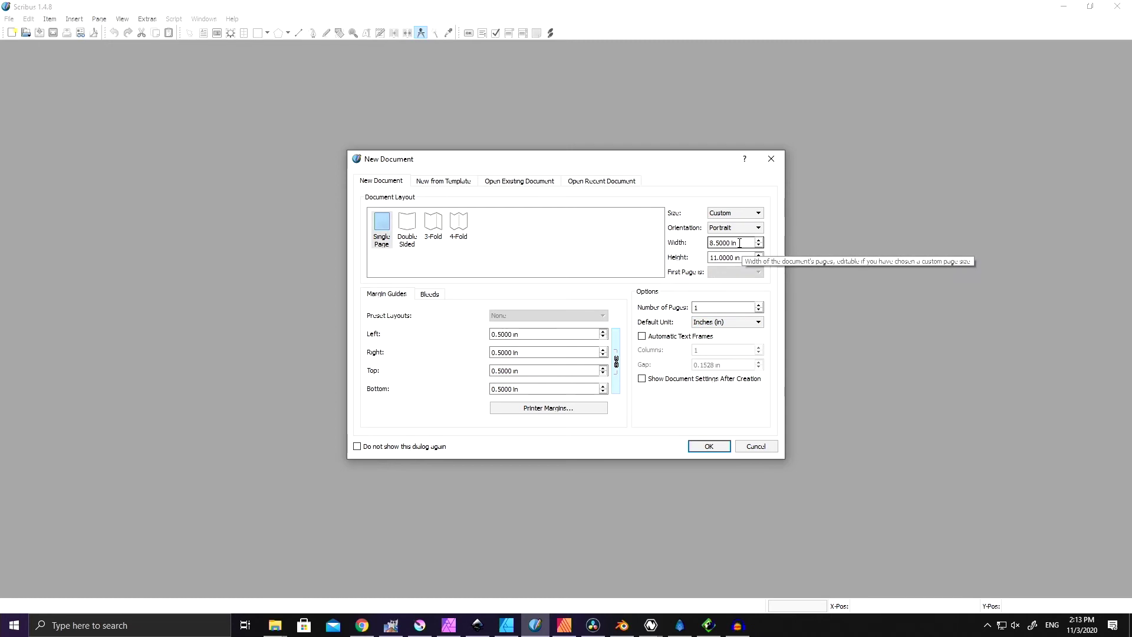
click(747, 260)
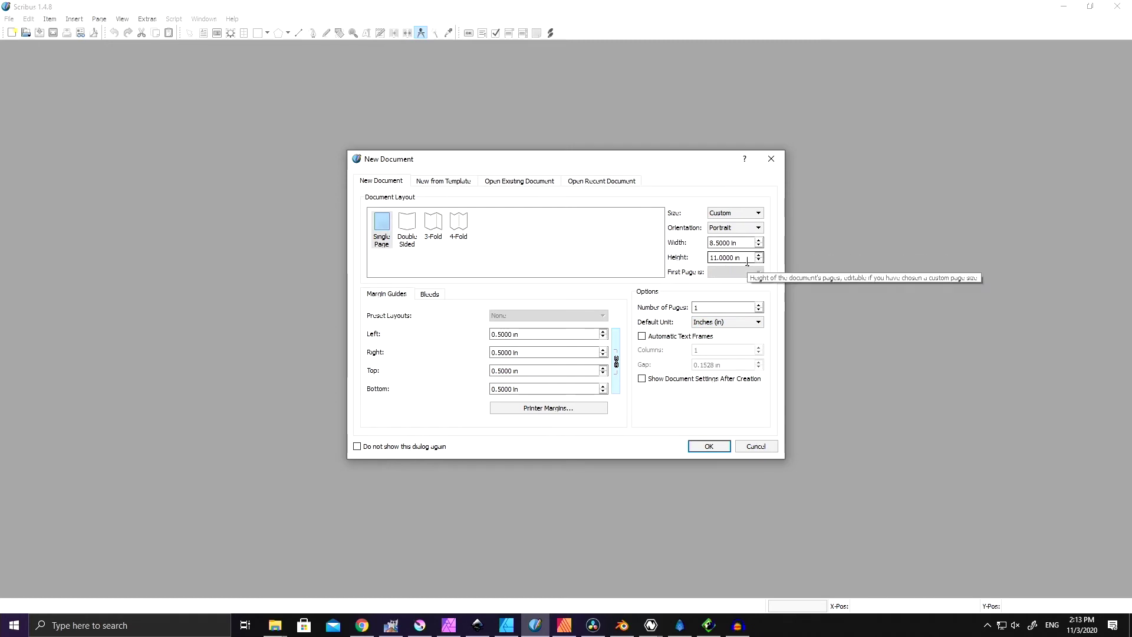
click(709, 446)
scroll(354, 139, down, 5)
scroll(353, 139, up, 5)
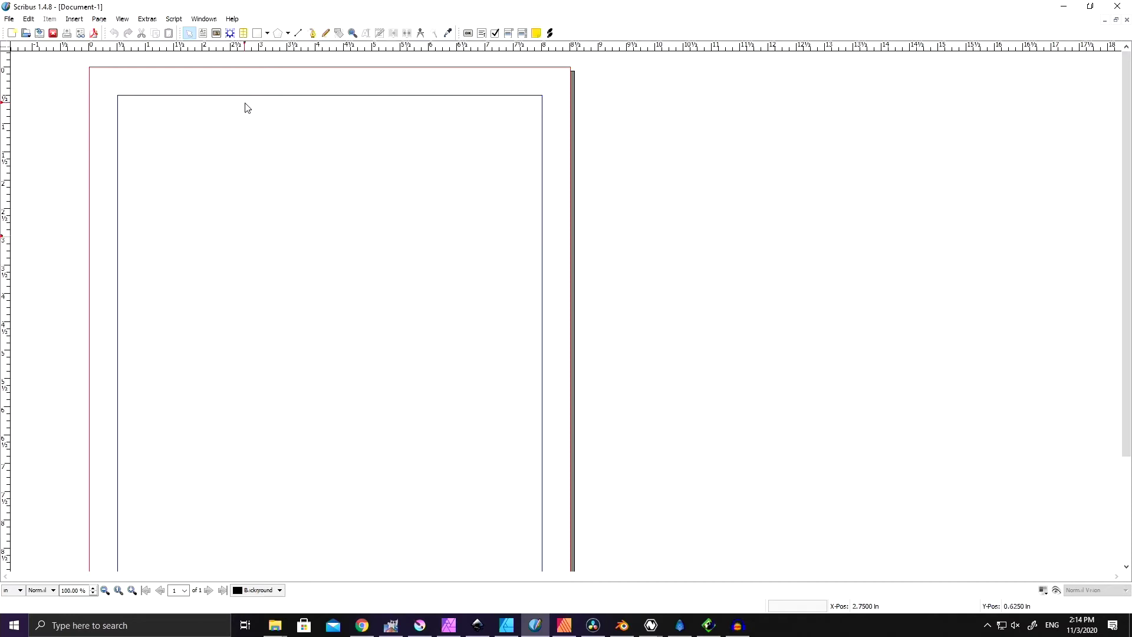
key(d)
key(f)
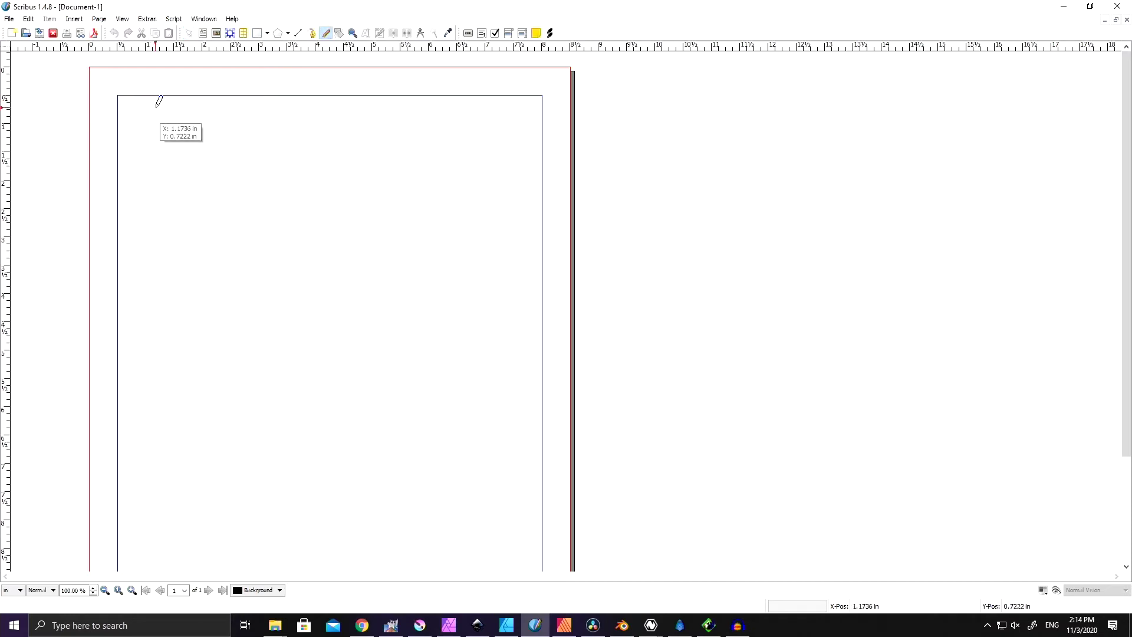
scroll(185, 115, down, 1)
scroll(186, 115, up, 1)
- Add a text frame about 6.6 in wide and 2.1 in high near the page top, containing "dfsdfdsfsdfdsfsafdsfsafbgfbsbg"
click(204, 33)
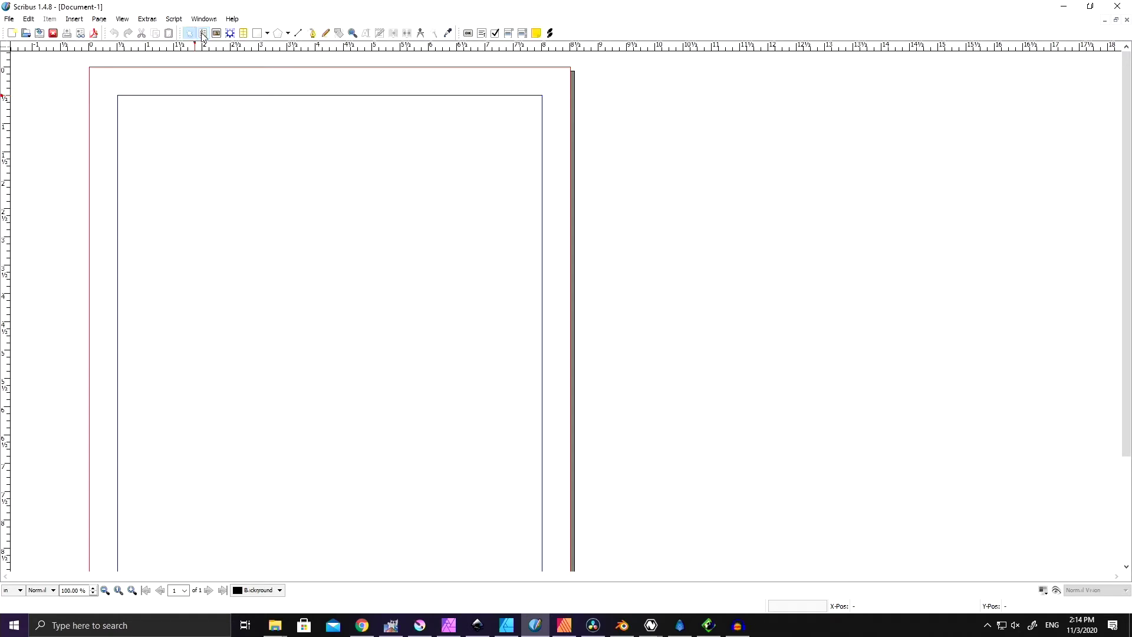
drag(123, 112, 499, 232)
click(307, 153)
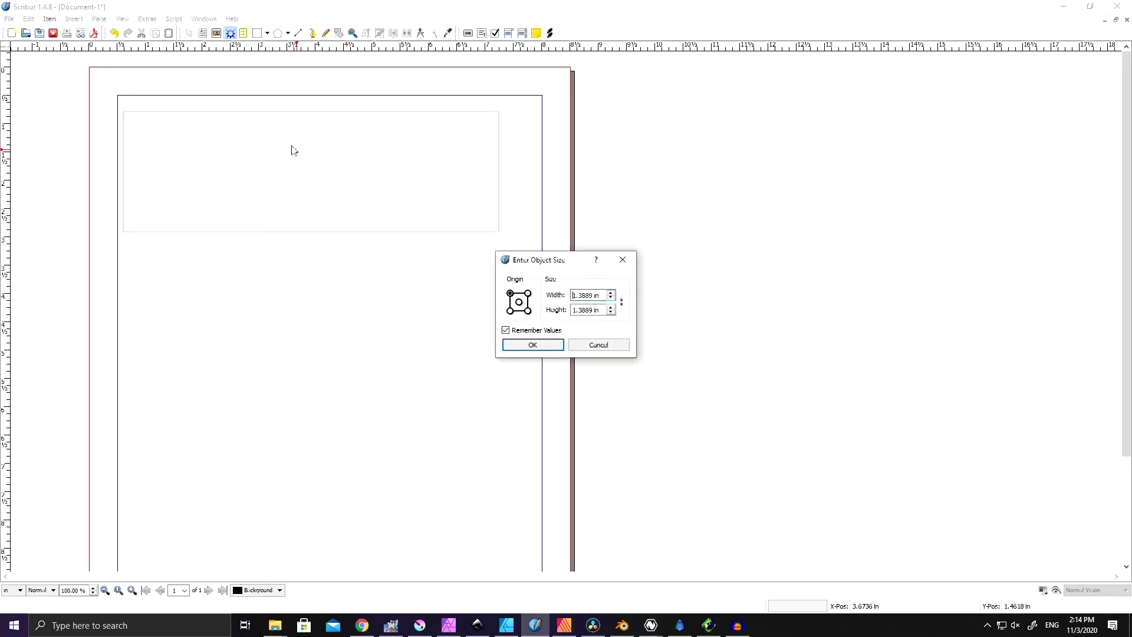
click(596, 345)
click(152, 115)
double_click(158, 125)
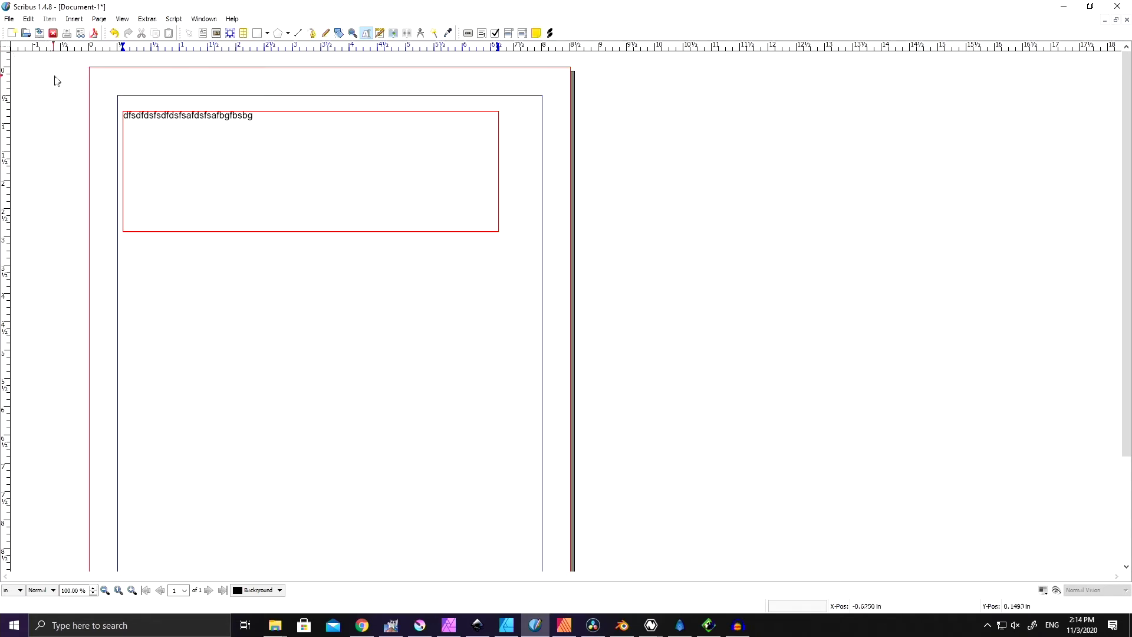
key(Escape)
- Move the text frame down toward the middle of the page and narrow it to about 1.5 in wide
click(188, 33)
drag(292, 119, 354, 356)
scroll(266, 299, down, 2)
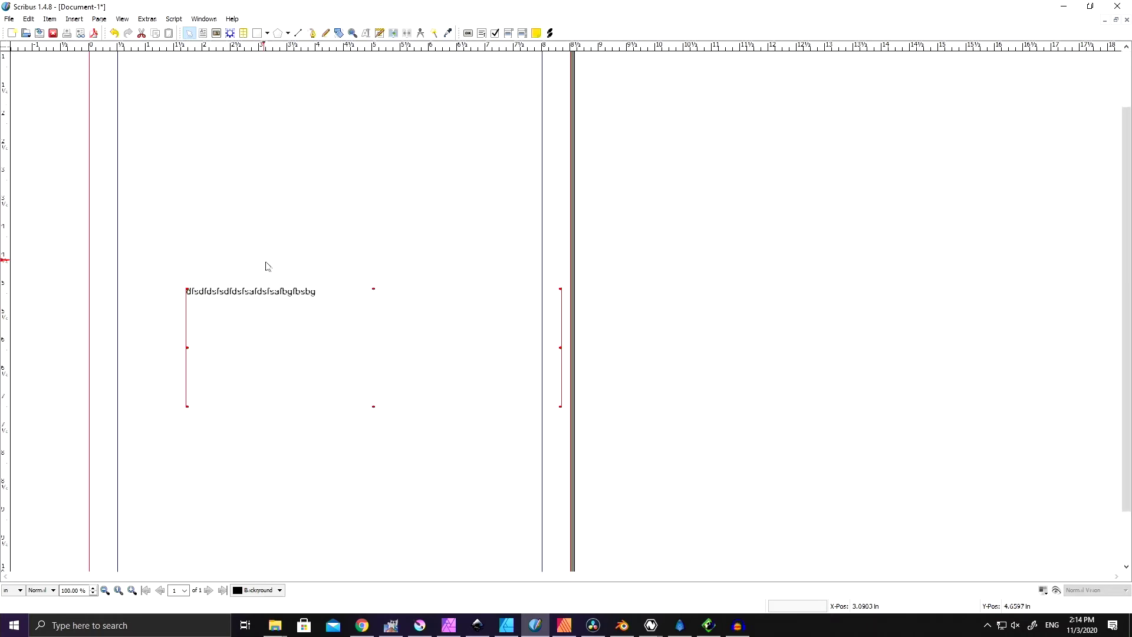
scroll(265, 263, down, 2)
drag(336, 224, 286, 305)
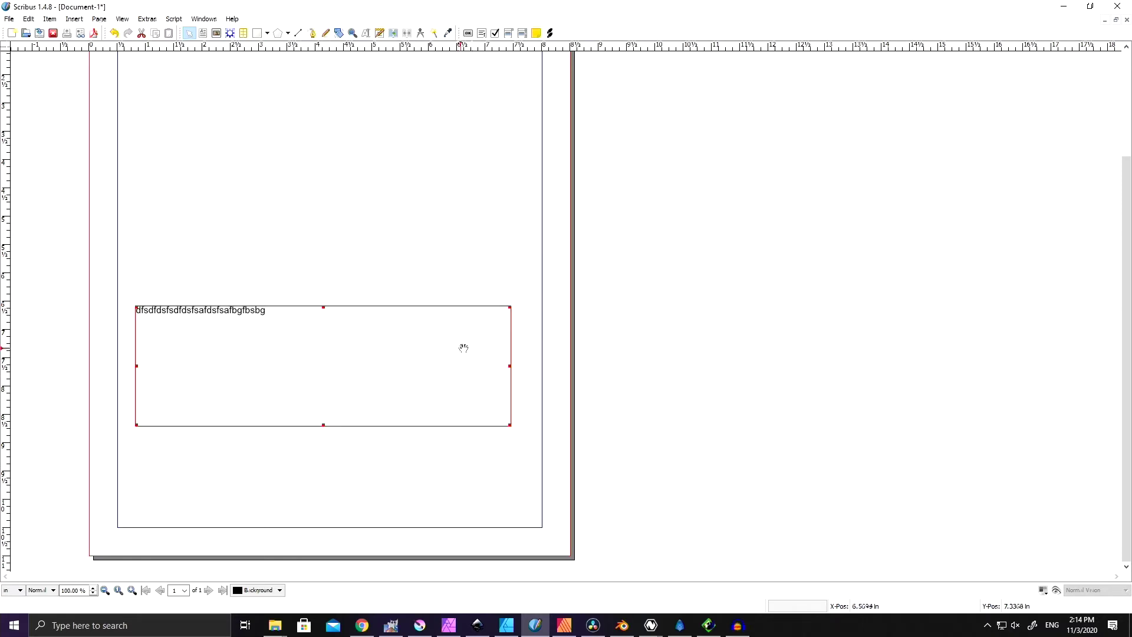
drag(511, 367, 195, 250)
scroll(197, 298, up, 2)
drag(193, 323, 250, 284)
scroll(240, 185, up, 2)
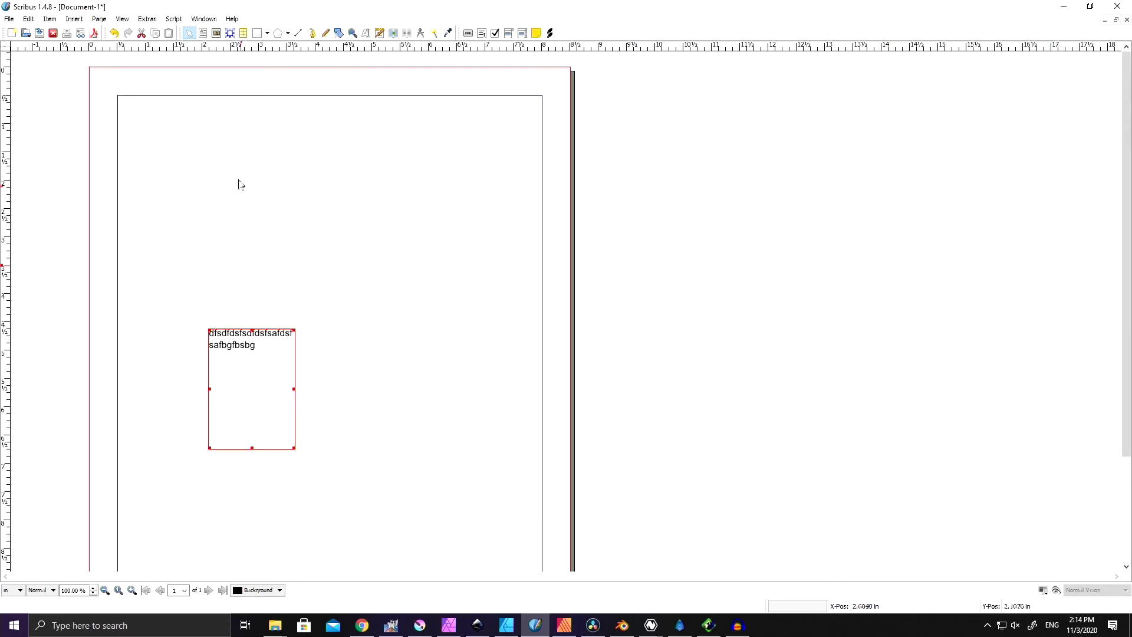
- Draw an image frame about 7 in wide and 5 in high in the upper page and load a library front photo into it
click(217, 34)
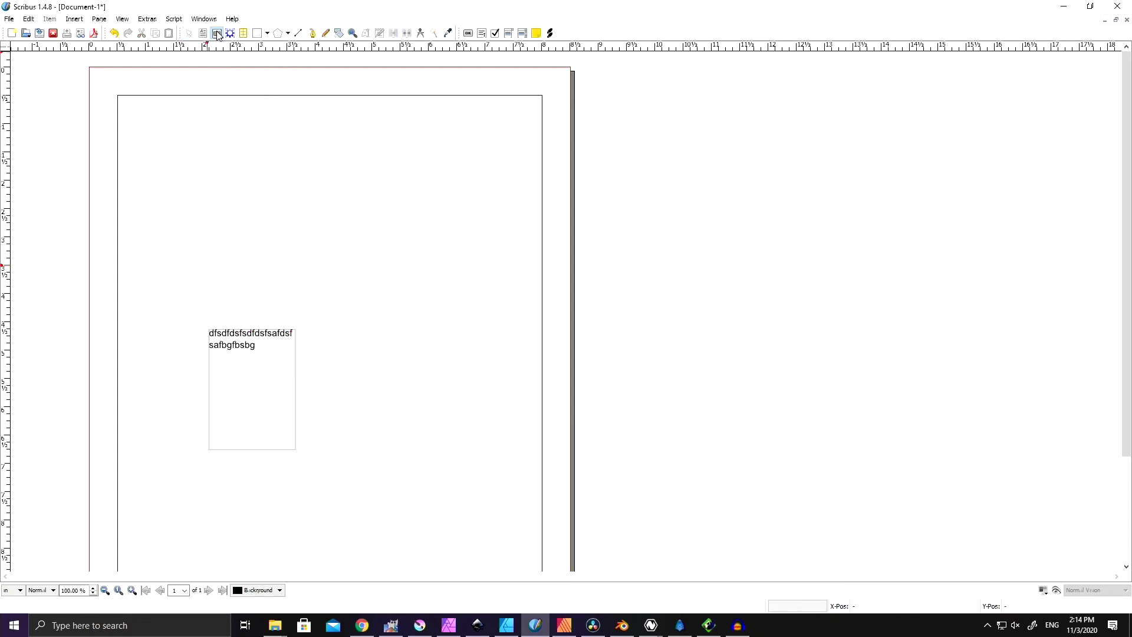
drag(136, 104, 537, 384)
right_click(338, 242)
click(391, 282)
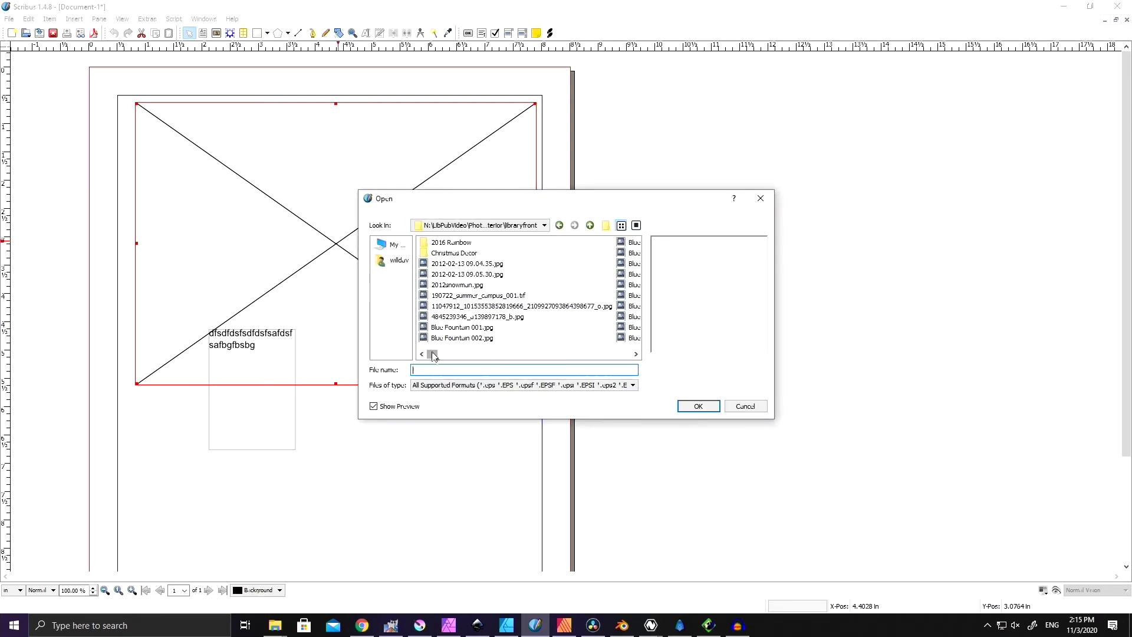
drag(432, 354, 579, 357)
click(594, 308)
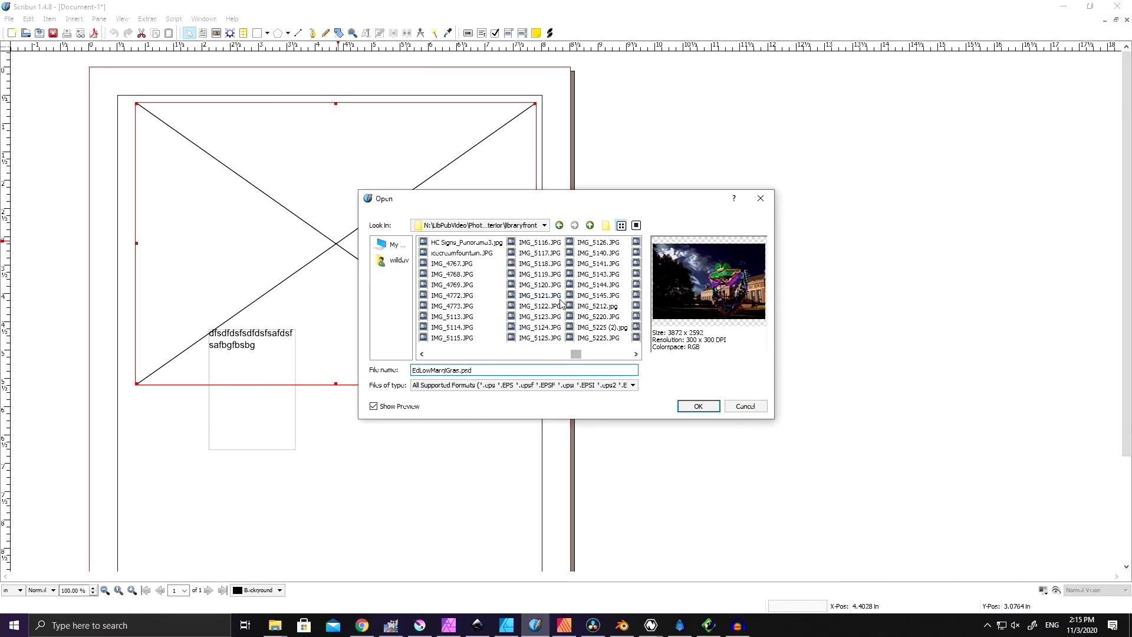
drag(578, 358, 596, 356)
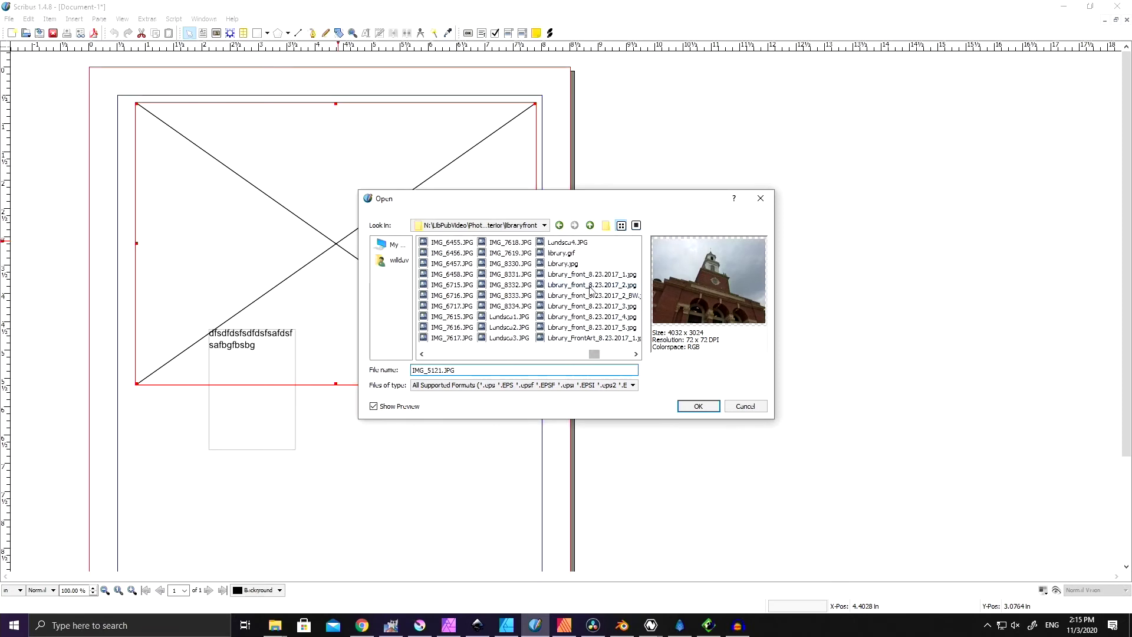
click(568, 264)
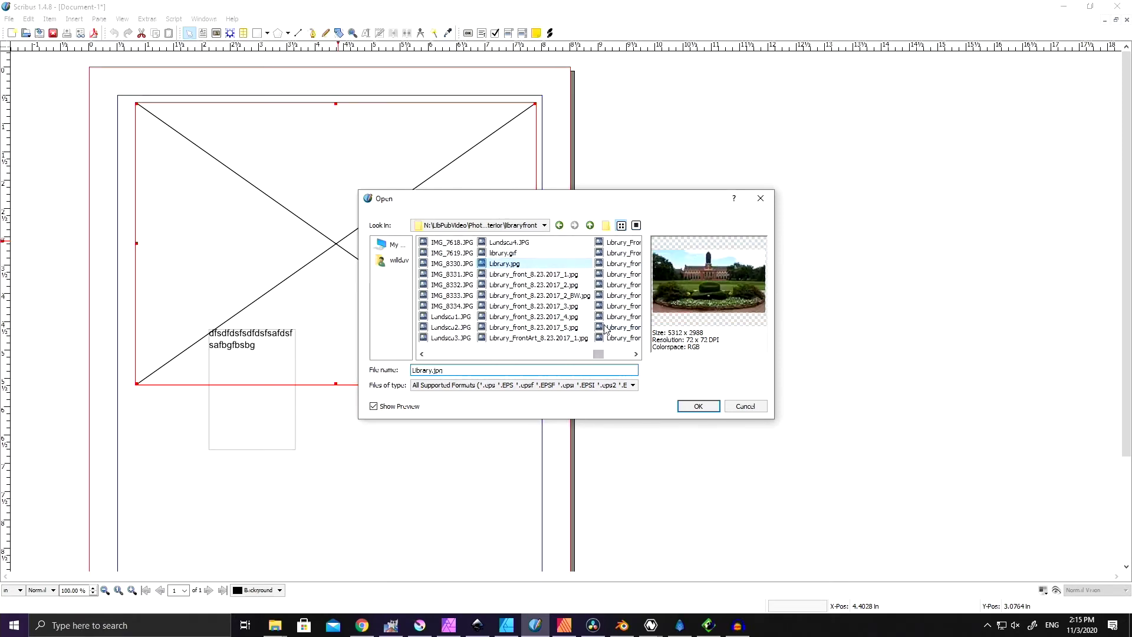
click(605, 329)
click(698, 406)
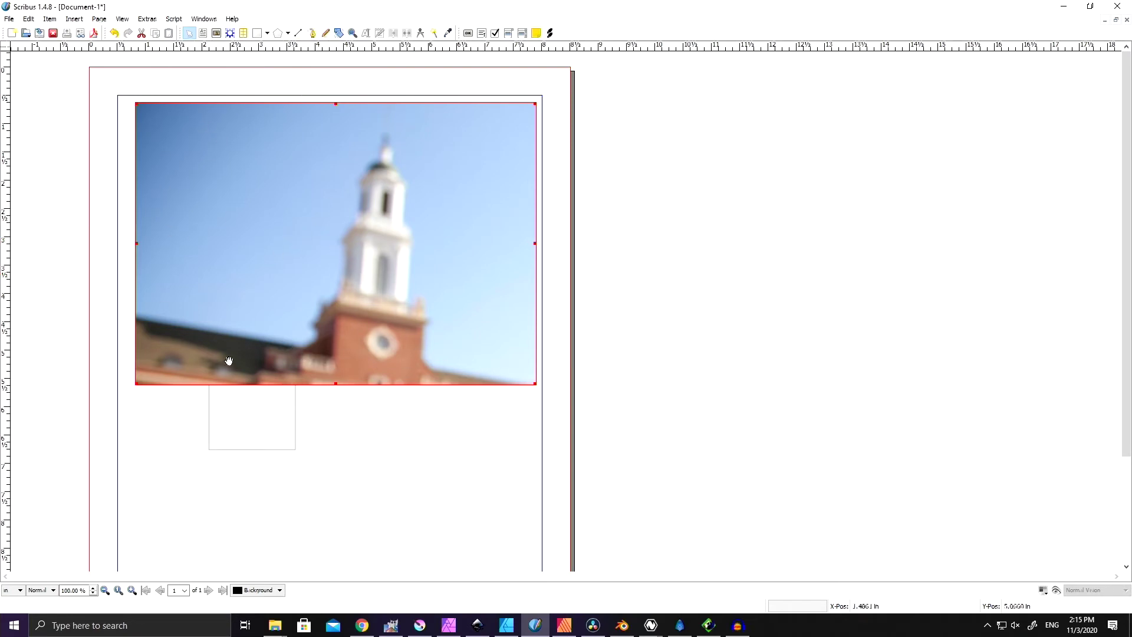
- Fit the library photo to its image frame, try shortening the frame from its lower edge, and undo the shortening
right_click(342, 258)
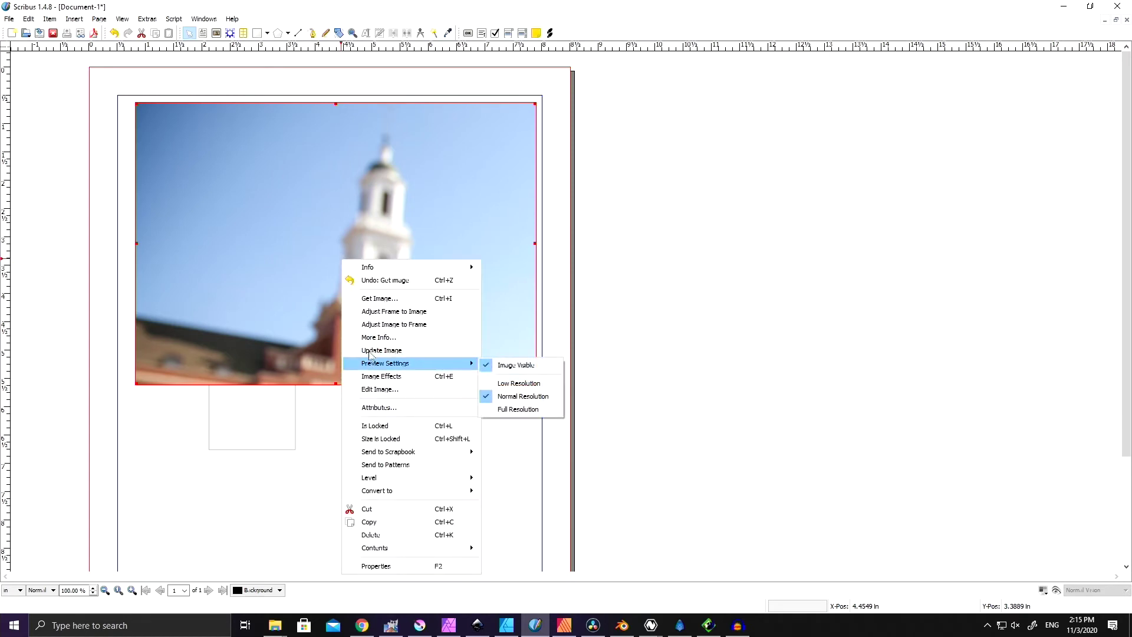
click(384, 329)
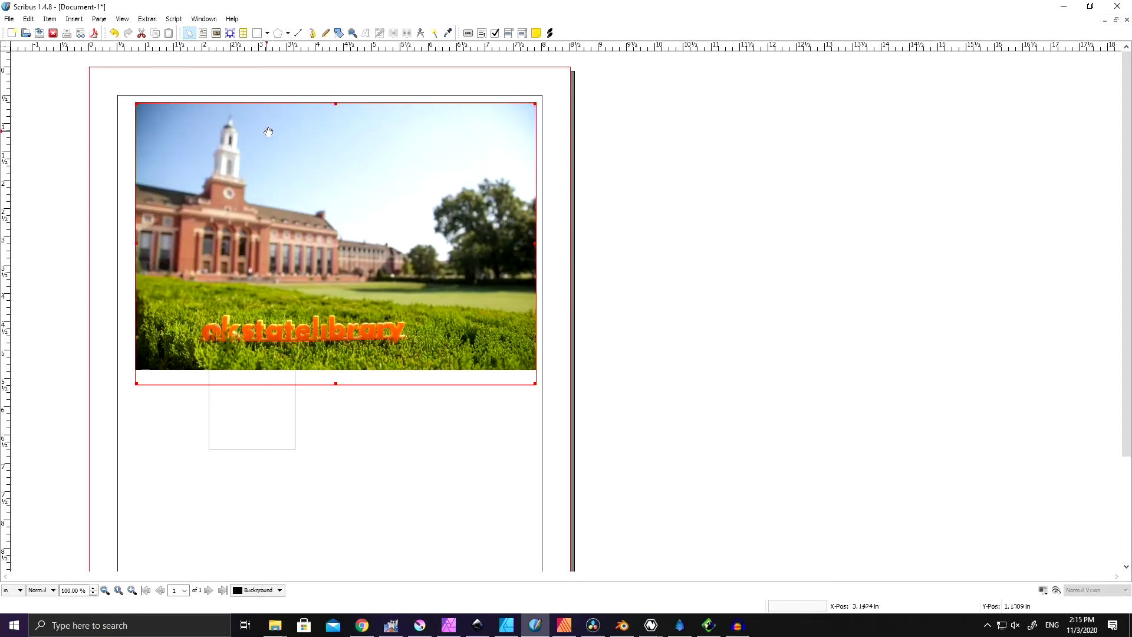
drag(336, 383, 339, 335)
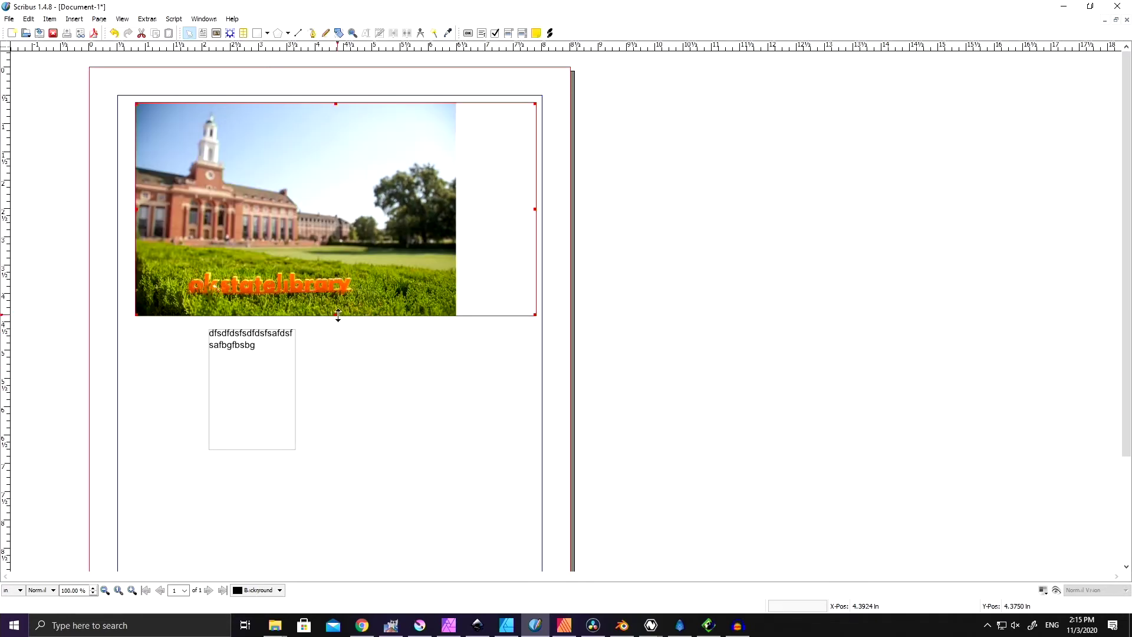
key(ctrl+z)
right_click(321, 257)
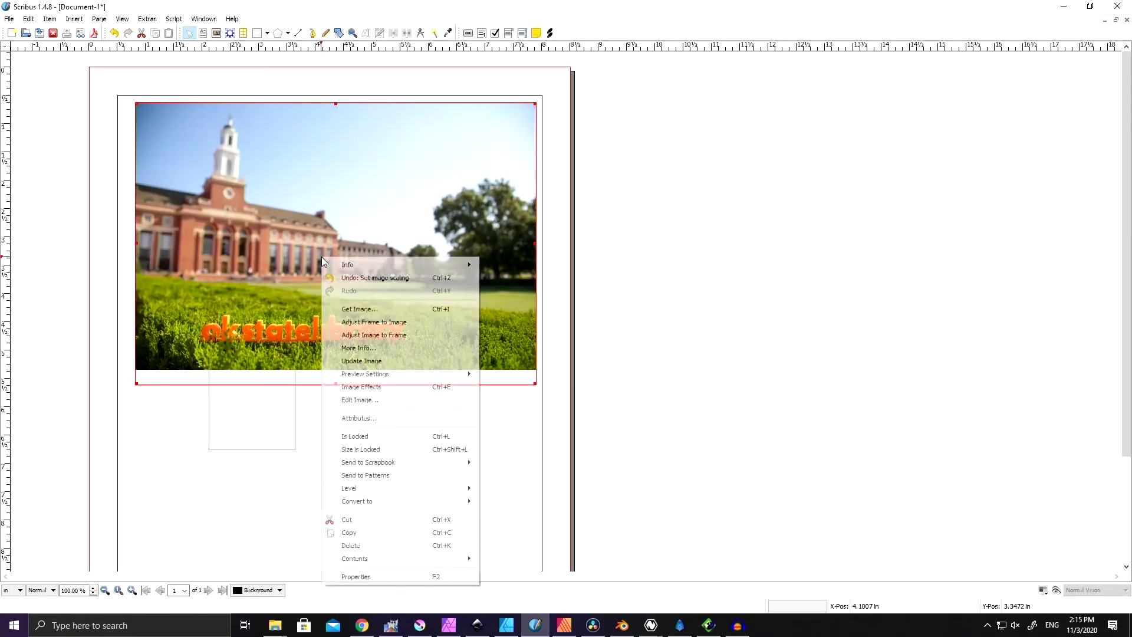
key(Escape)
- Widen the image frame out to the left margin and pull its right edge slightly toward the right margin
drag(137, 246, 117, 241)
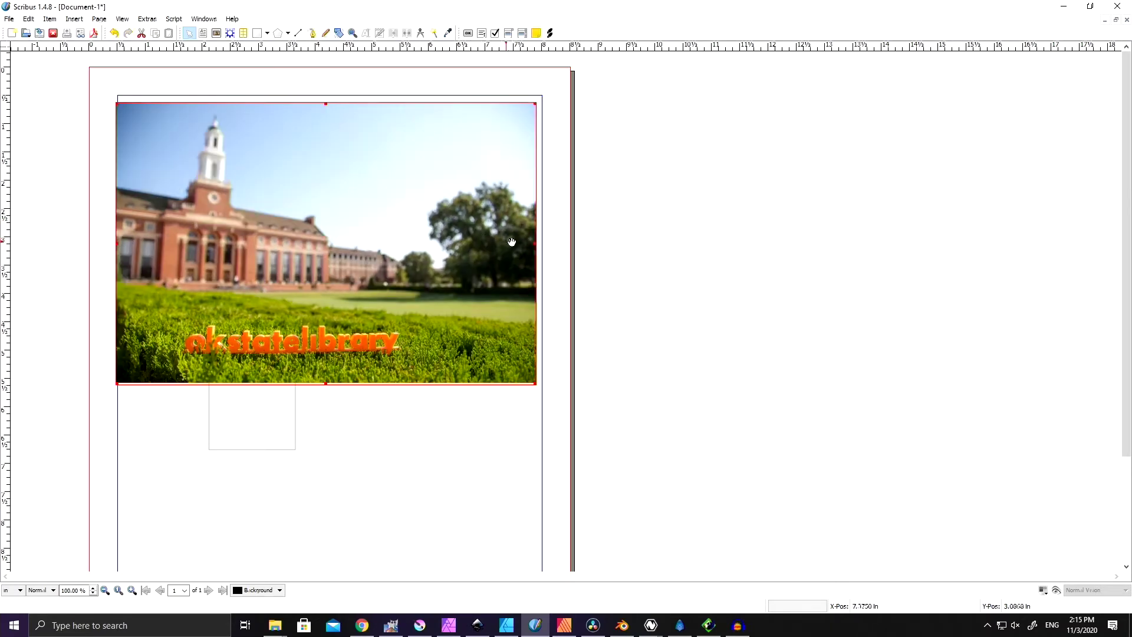
drag(537, 243, 538, 244)
right_click(423, 247)
mouse_move(495, 453)
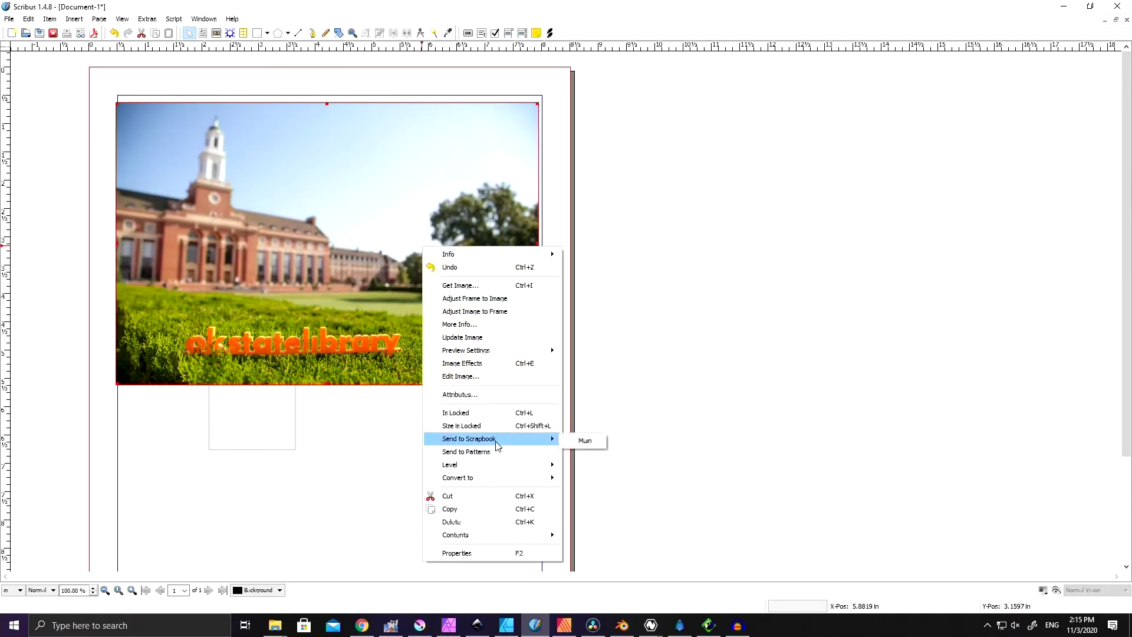
key(Escape)
- Undo the image frame edits back to the empty frame and redo loading the library photo
key(ctrl+z)
key(ctrl+z)
key(ctrl+z)
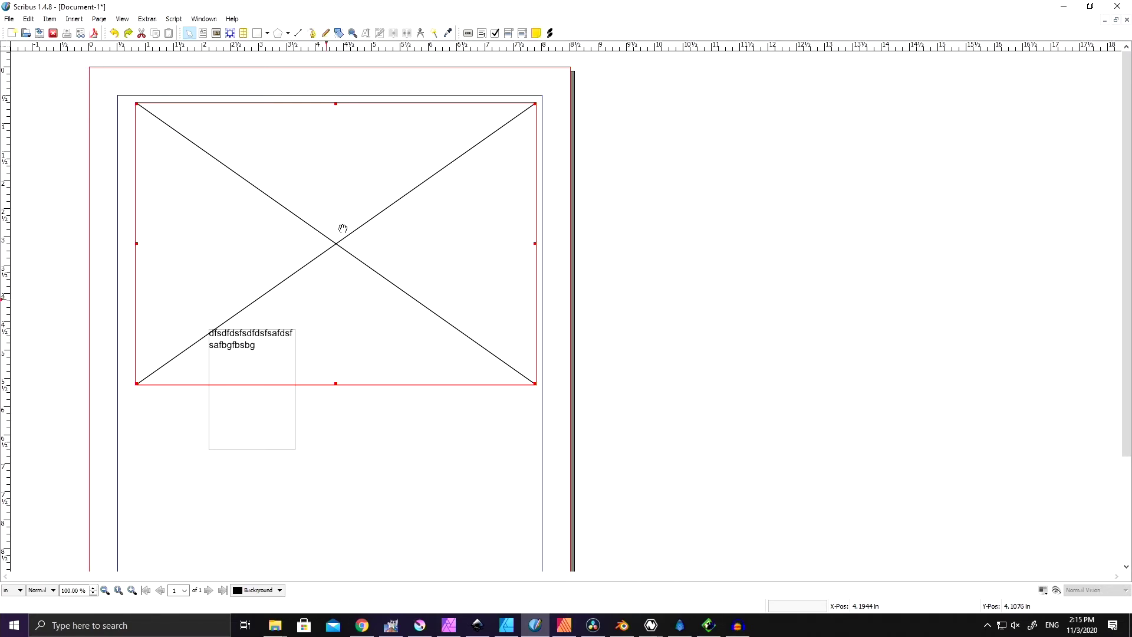
key(ctrl+y)
right_click(144, 100)
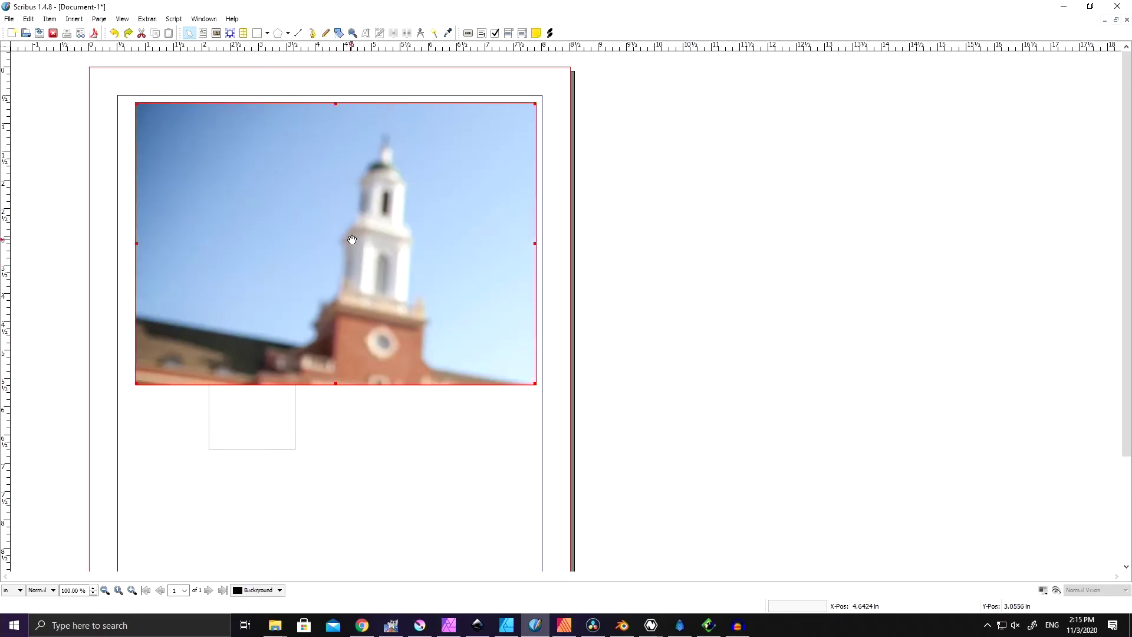
- Open the photo frame's image properties, link the horizontal and vertical scaling, and reduce the photo's scale to 41%
right_click(352, 239)
click(410, 559)
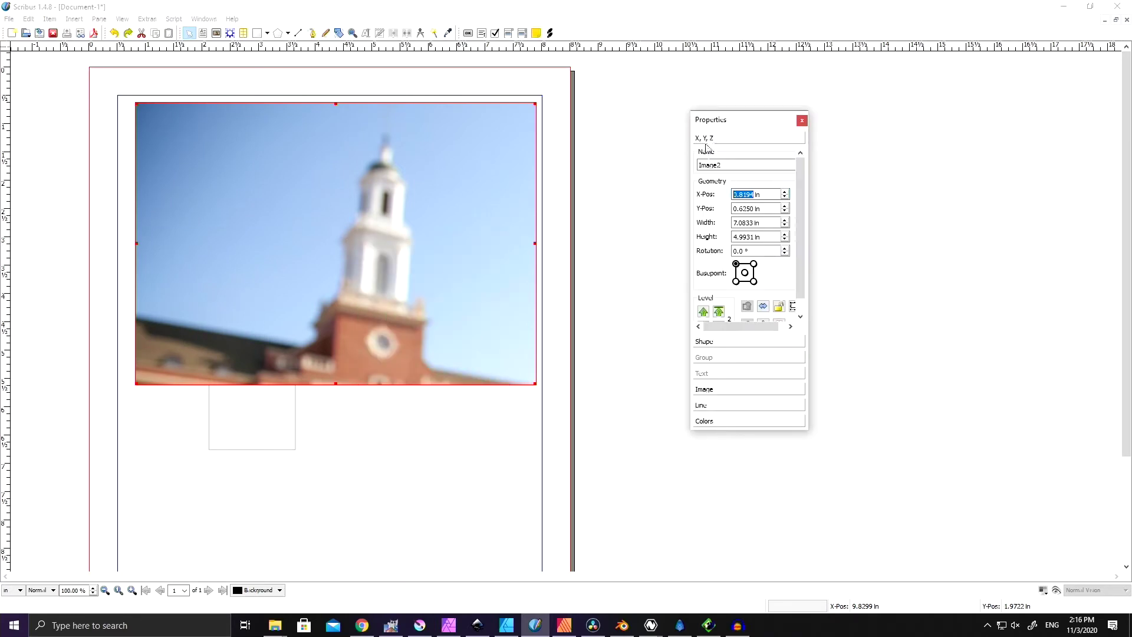
click(709, 390)
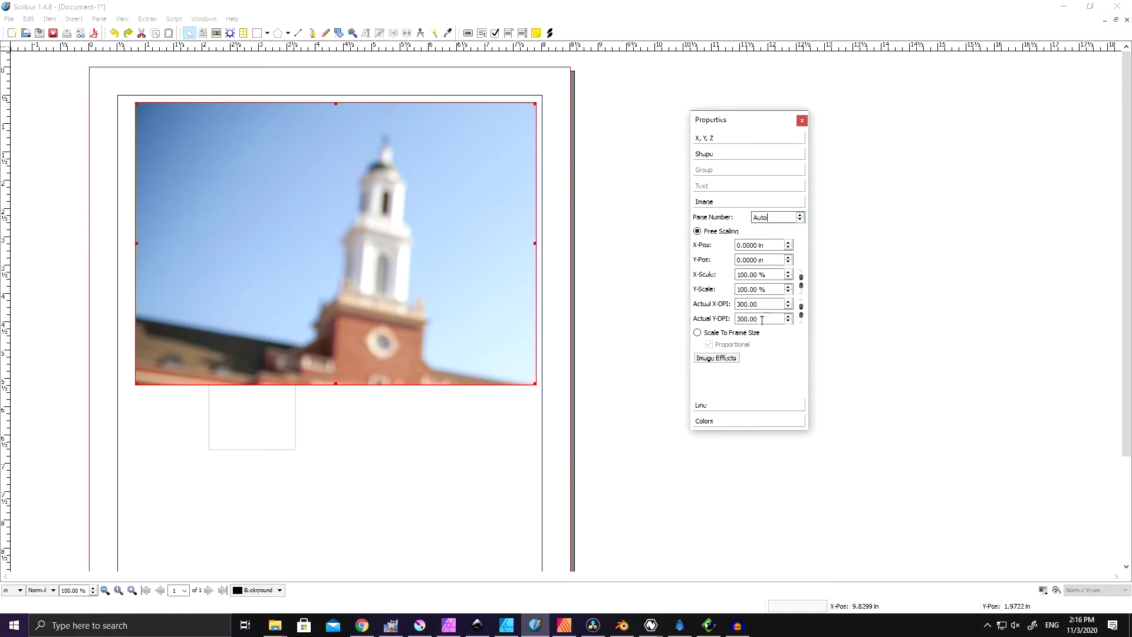
click(801, 311)
scroll(789, 285, down, 8)
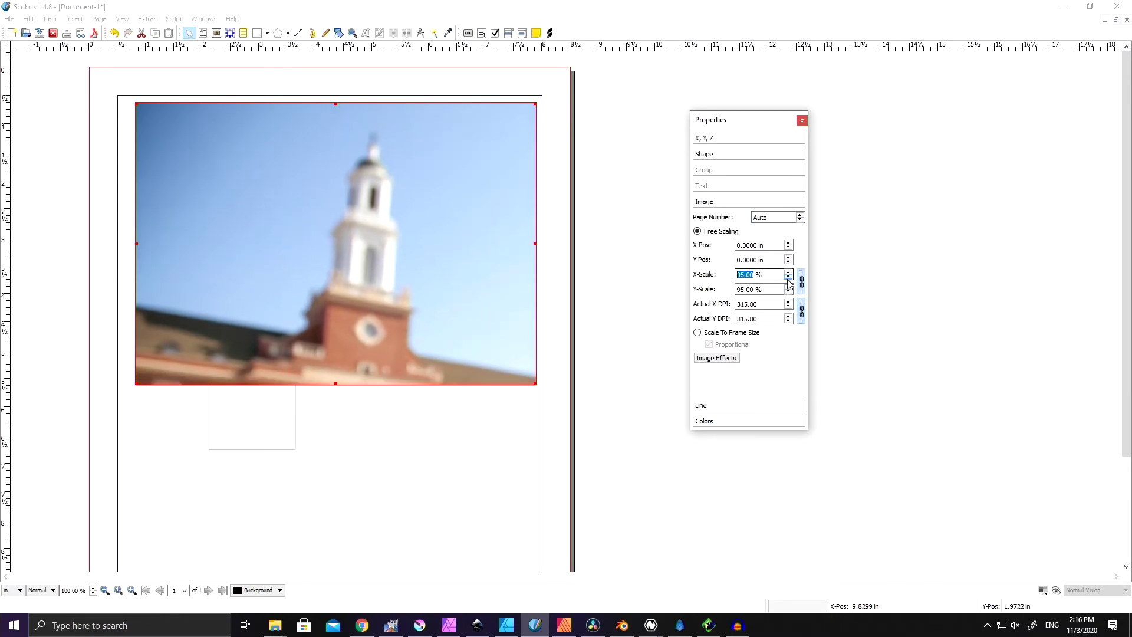
scroll(789, 284, down, 13)
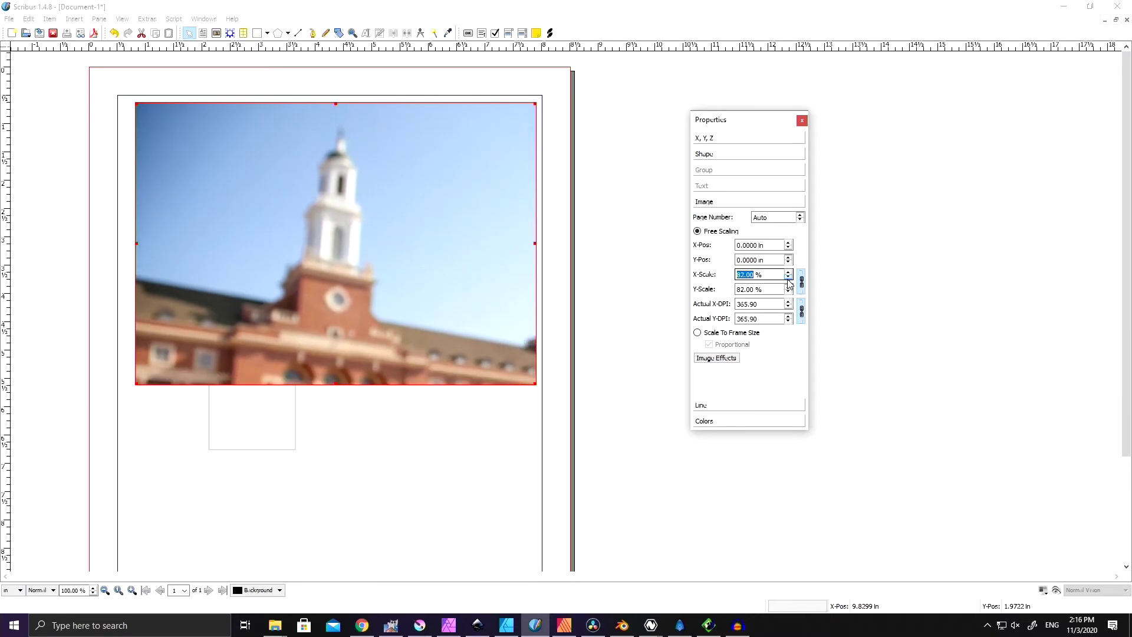
scroll(788, 284, down, 13)
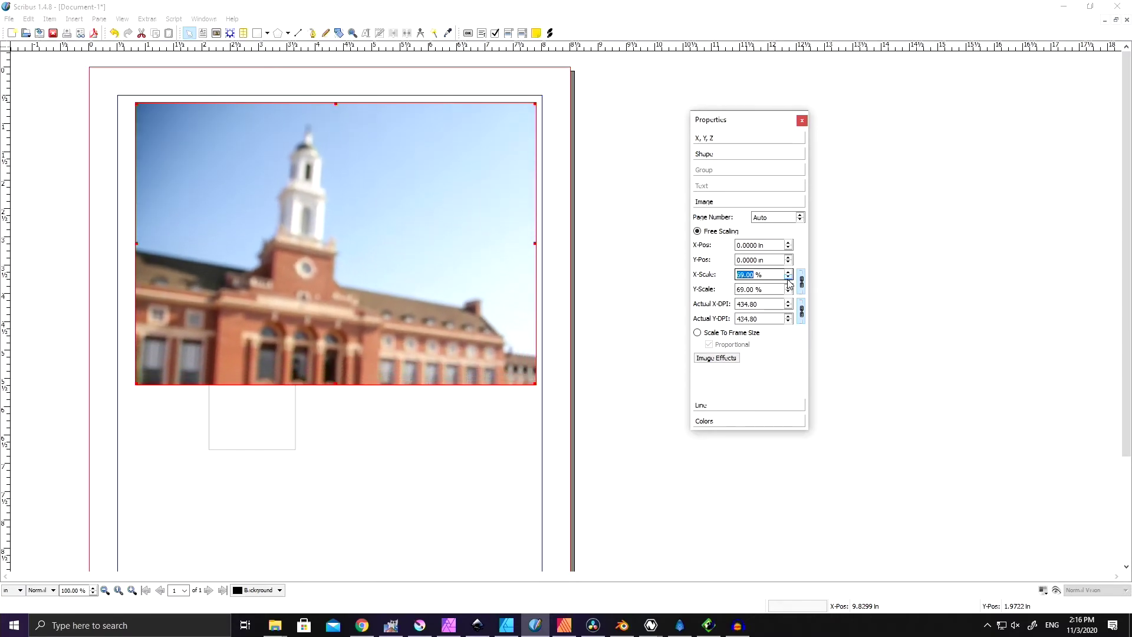
scroll(789, 284, down, 13)
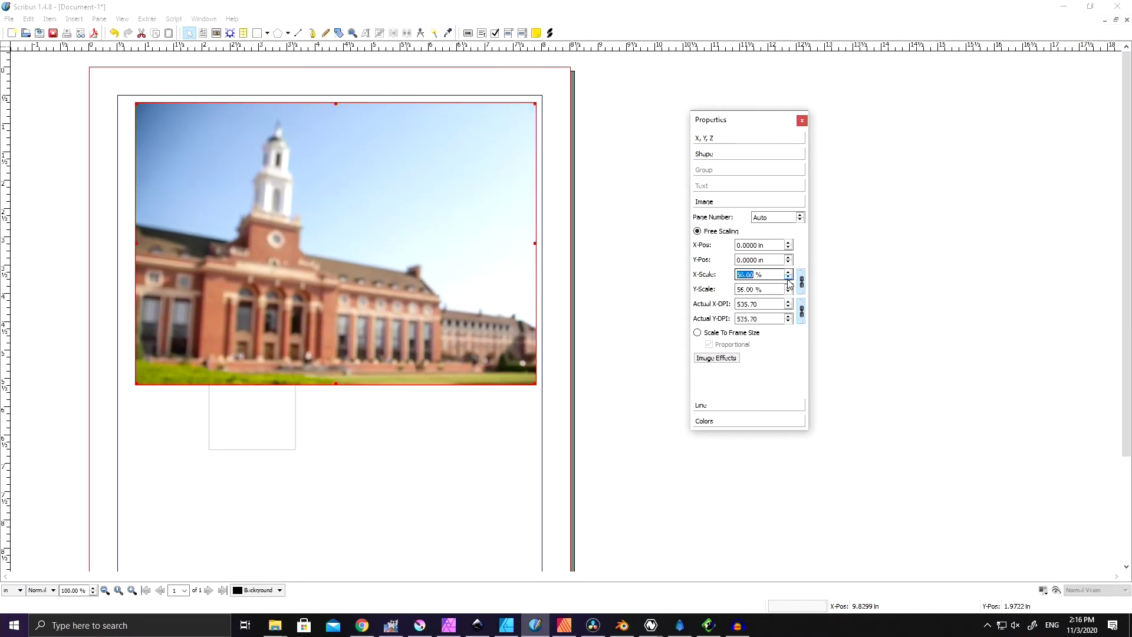
scroll(789, 285, down, 12)
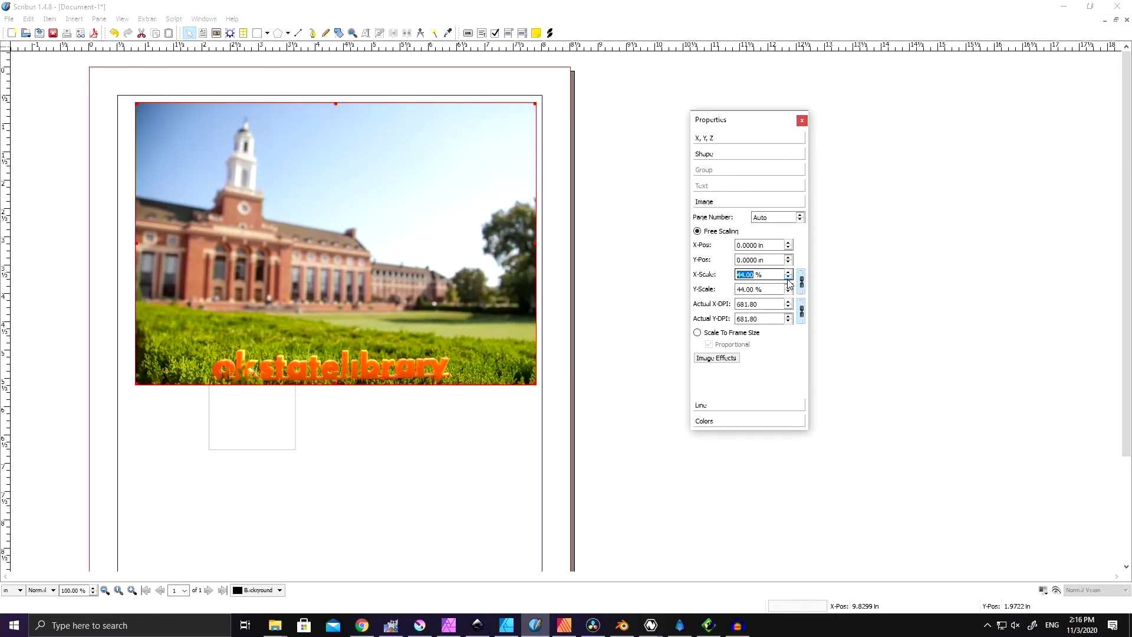
- Resize the image frame into a banner about 7.5 in wide and 2.1 in high between the side margins at the page top, with the image's vertical offset at -2.8472 in
drag(336, 102, 357, 156)
drag(517, 156, 542, 157)
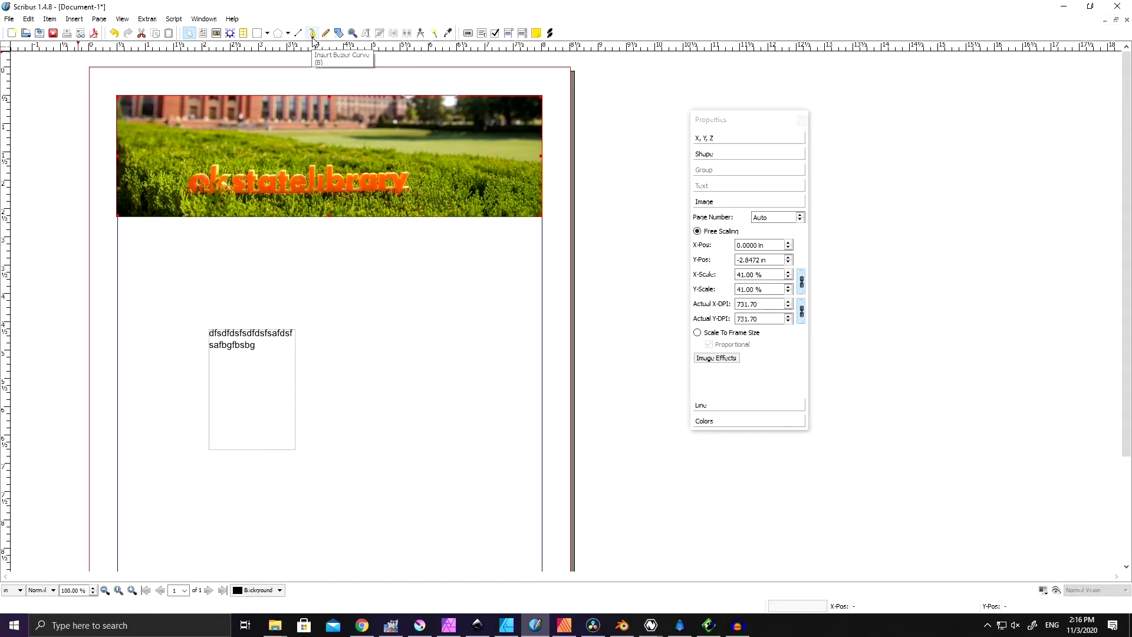
- Switch to Chrome and look through the lessons in the TJ FREE Scribus Tutorials playlist on YouTube
click(362, 626)
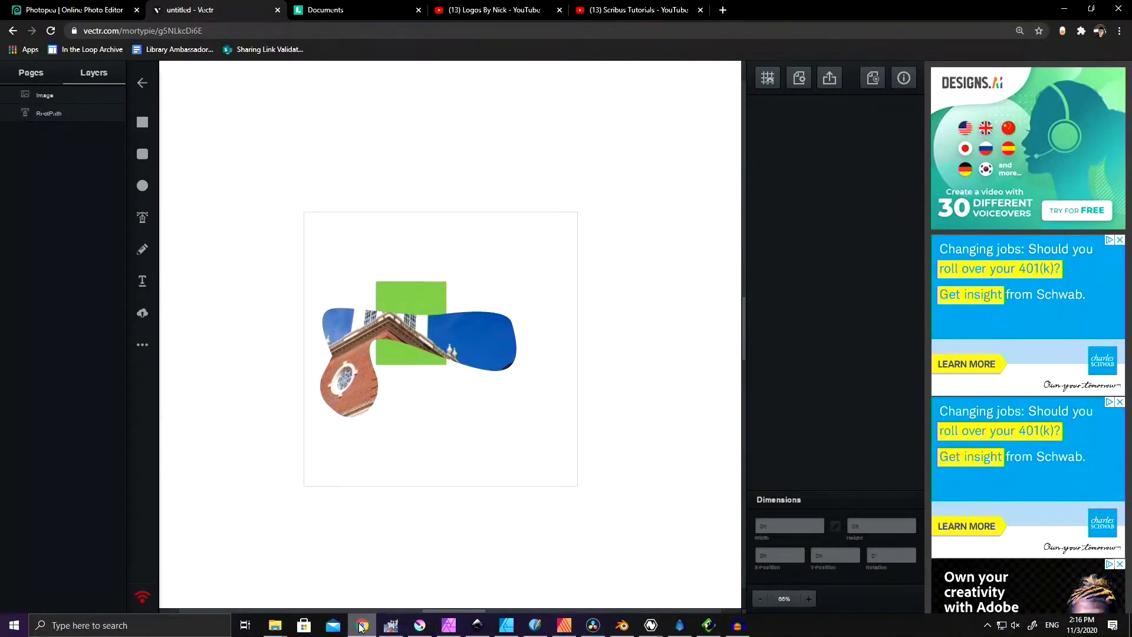
click(610, 7)
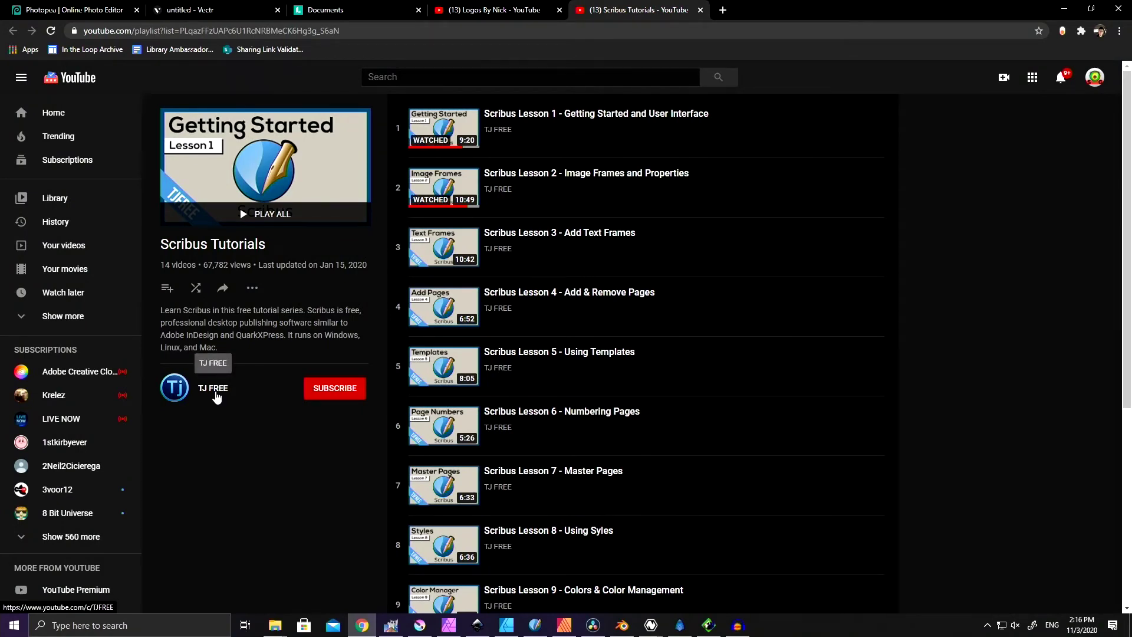
scroll(548, 362, down, 6)
scroll(299, 480, up, 4)
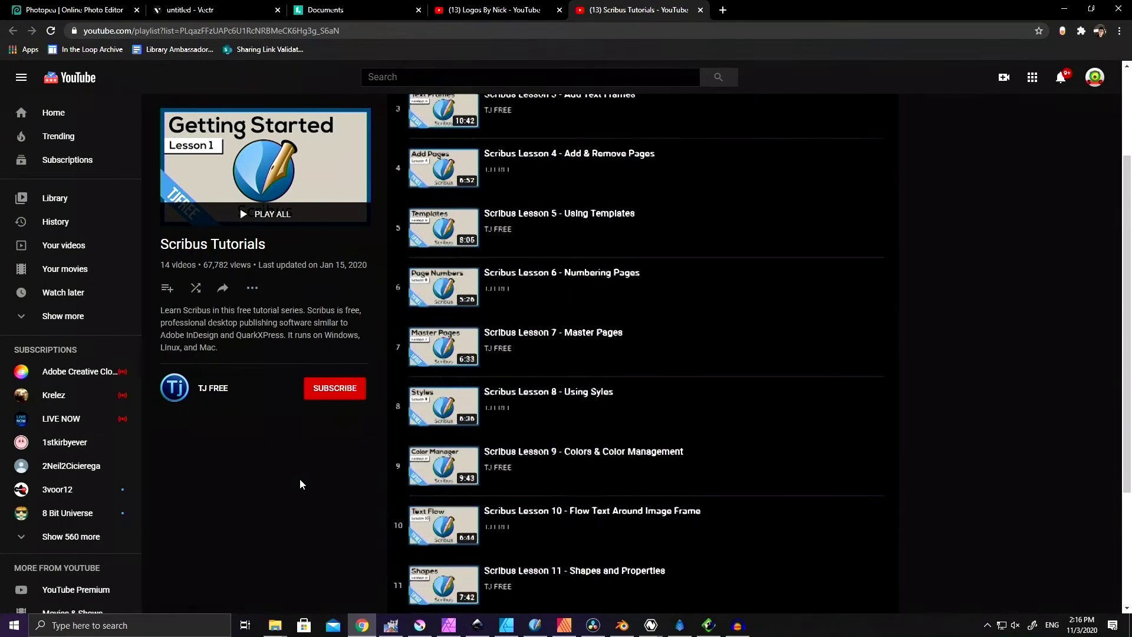
scroll(301, 483, up, 2)
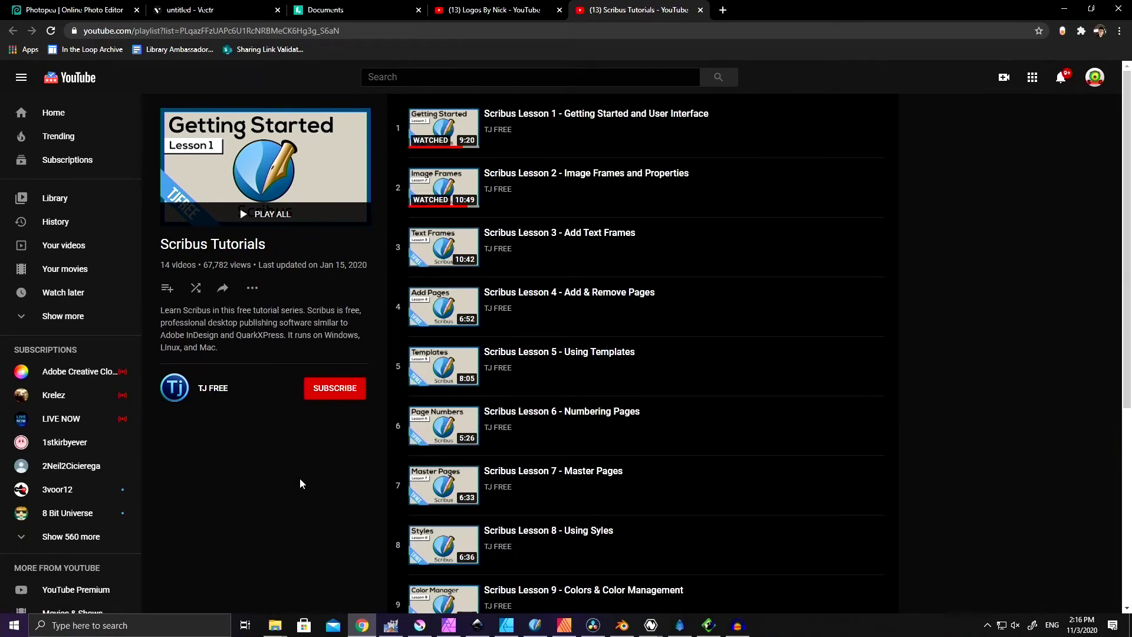